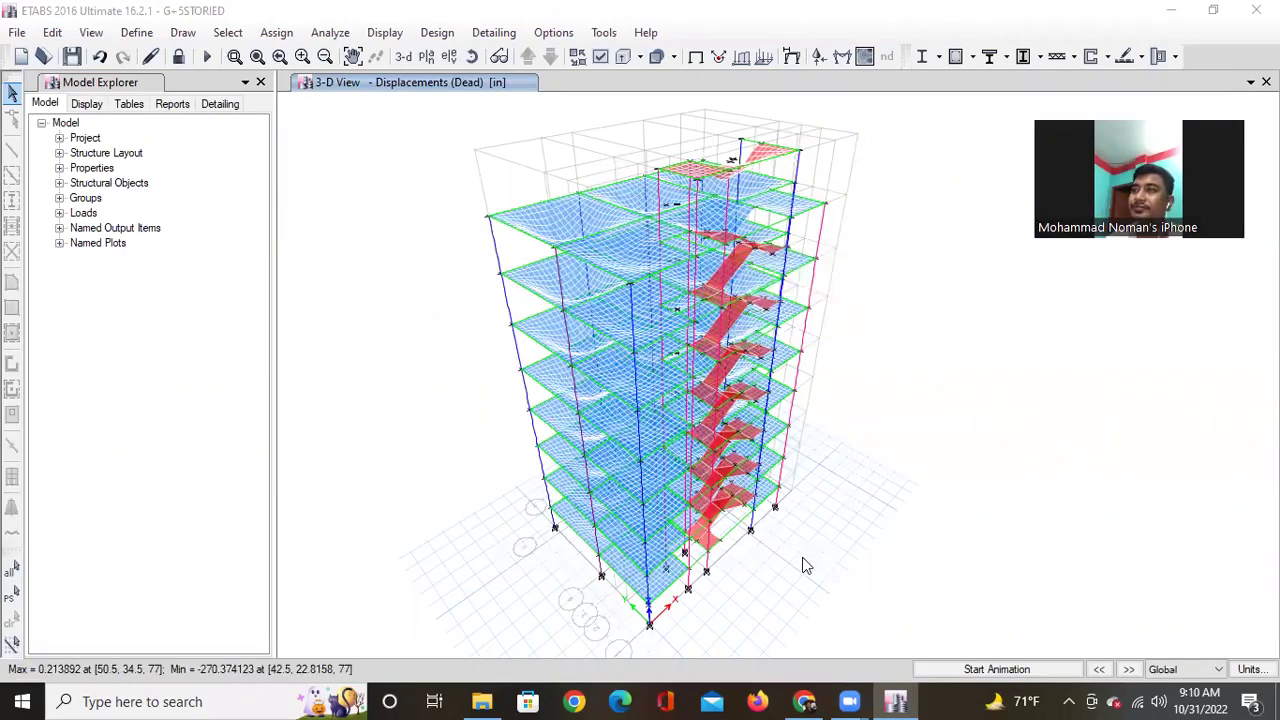
# Inspect joint displacements under the Dead load case in the building's 3D deformed shape.
pyautogui.moveTo(802, 555)
pyautogui.mouseDown(button='middle')
pyautogui.moveTo(814, 562)
pyautogui.moveTo(815, 549)
pyautogui.mouseUp(button='middle')
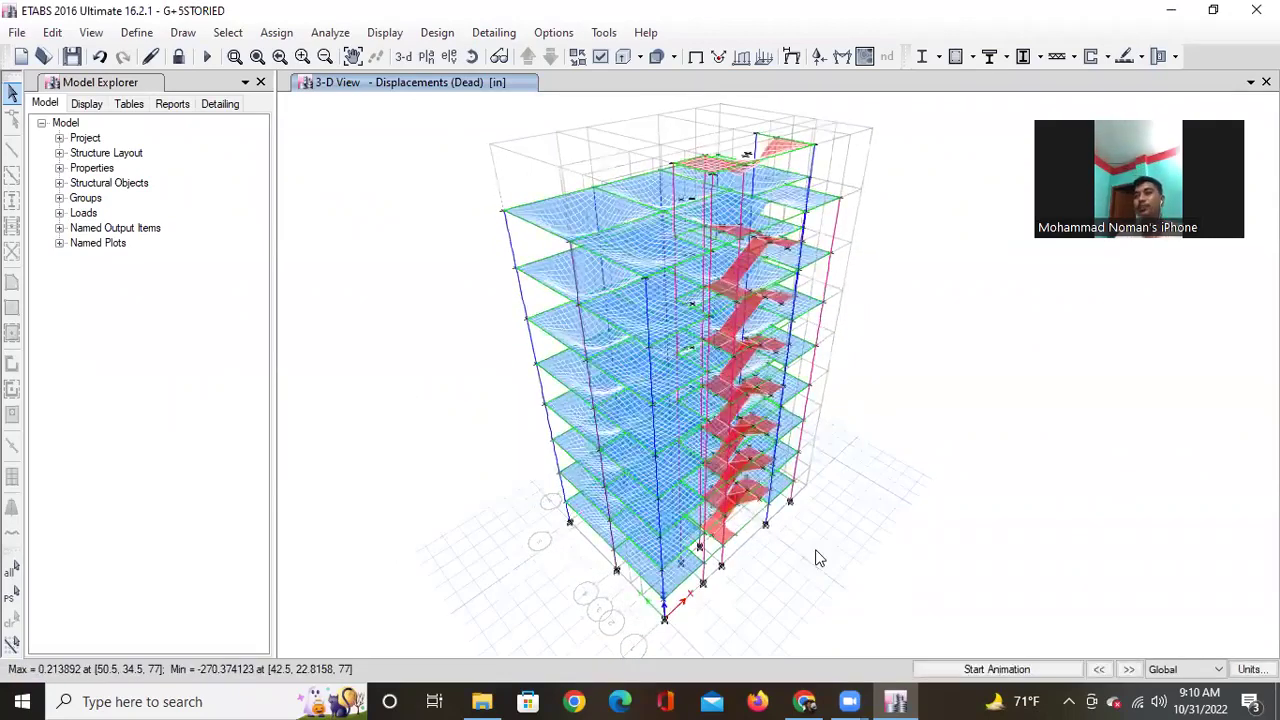
pyautogui.moveTo(815, 307)
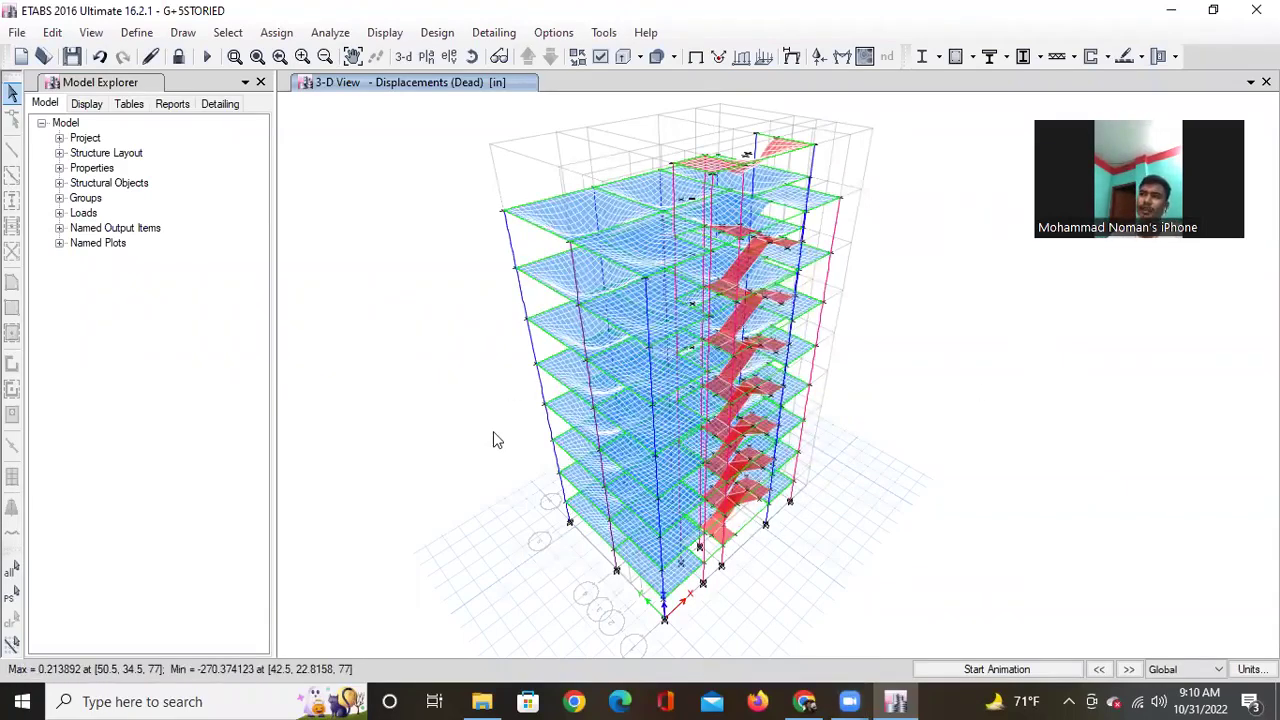
pyautogui.moveTo(720, 362)
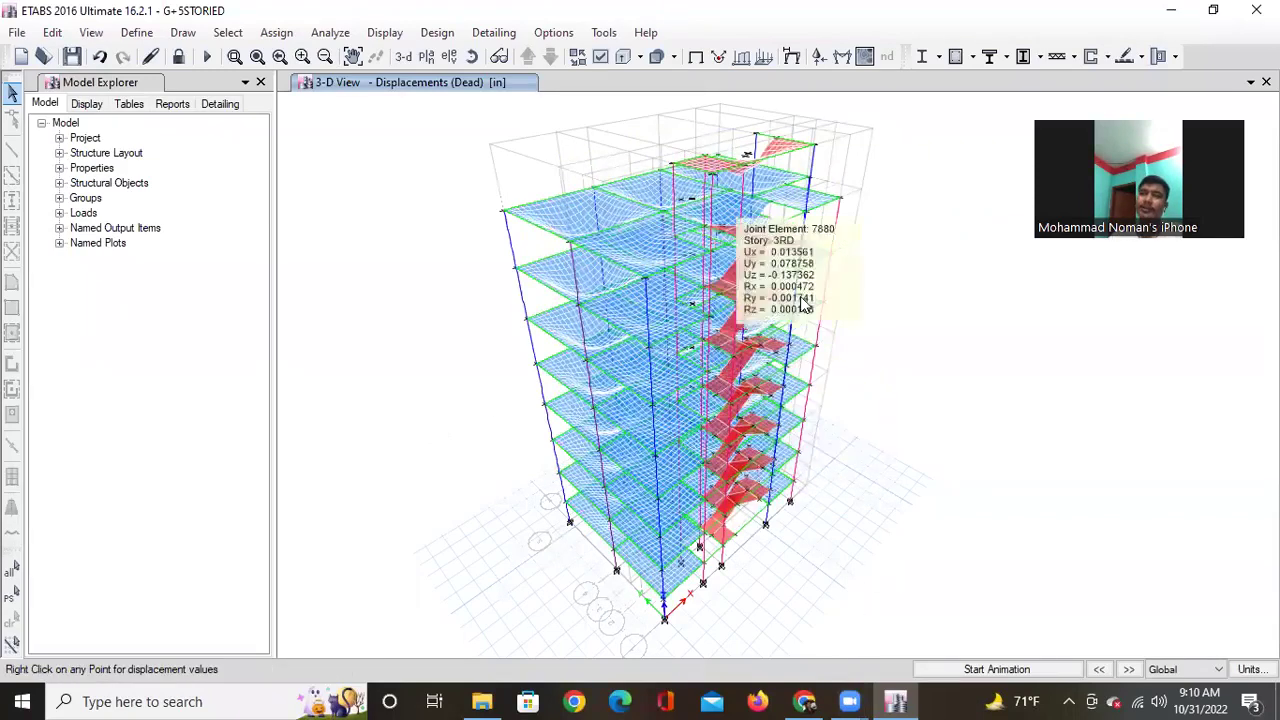
pyautogui.moveTo(605, 395)
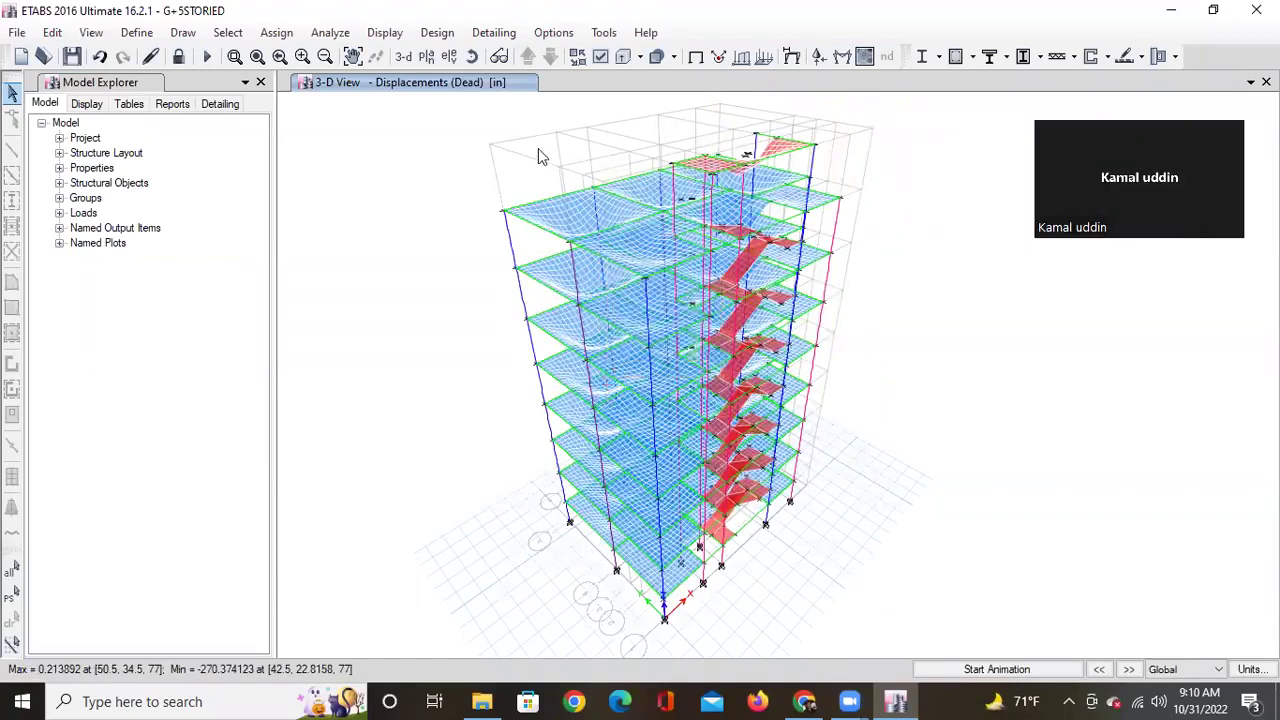
# Display the plan view at the Base story level.
pyautogui.click(429, 58)
pyautogui.click(535, 389)
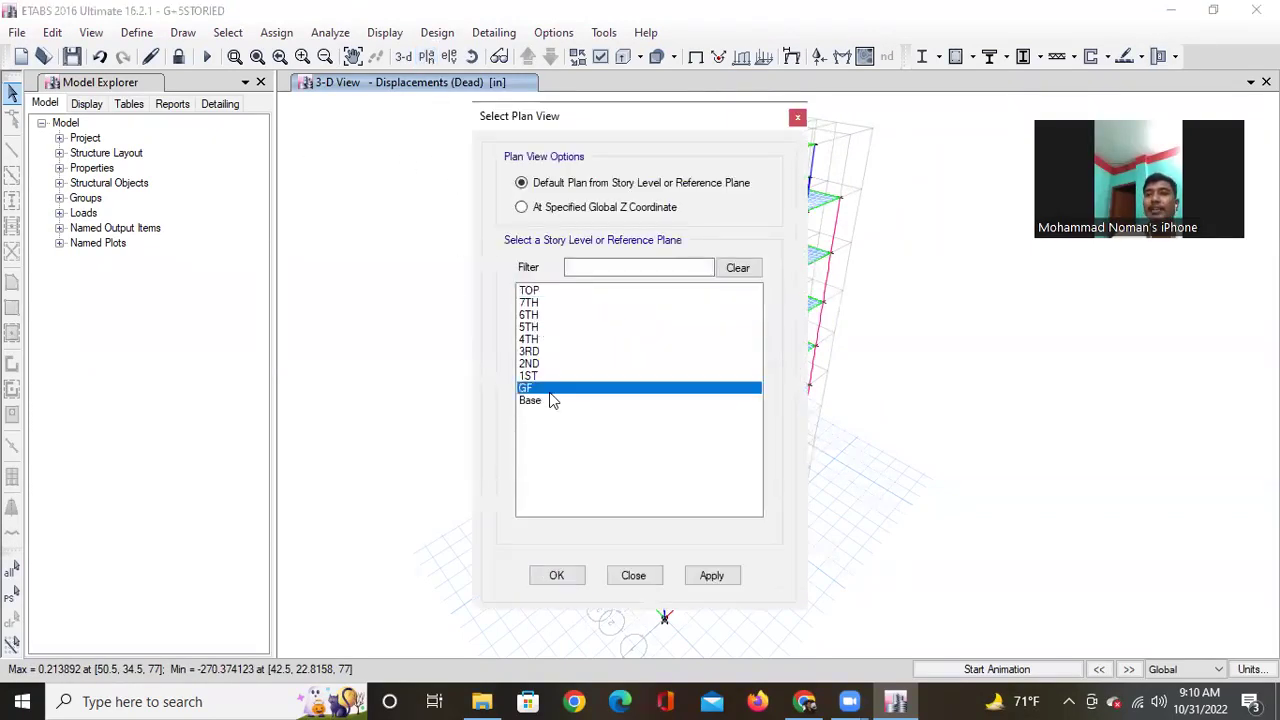
pyautogui.click(530, 401)
pyautogui.click(712, 577)
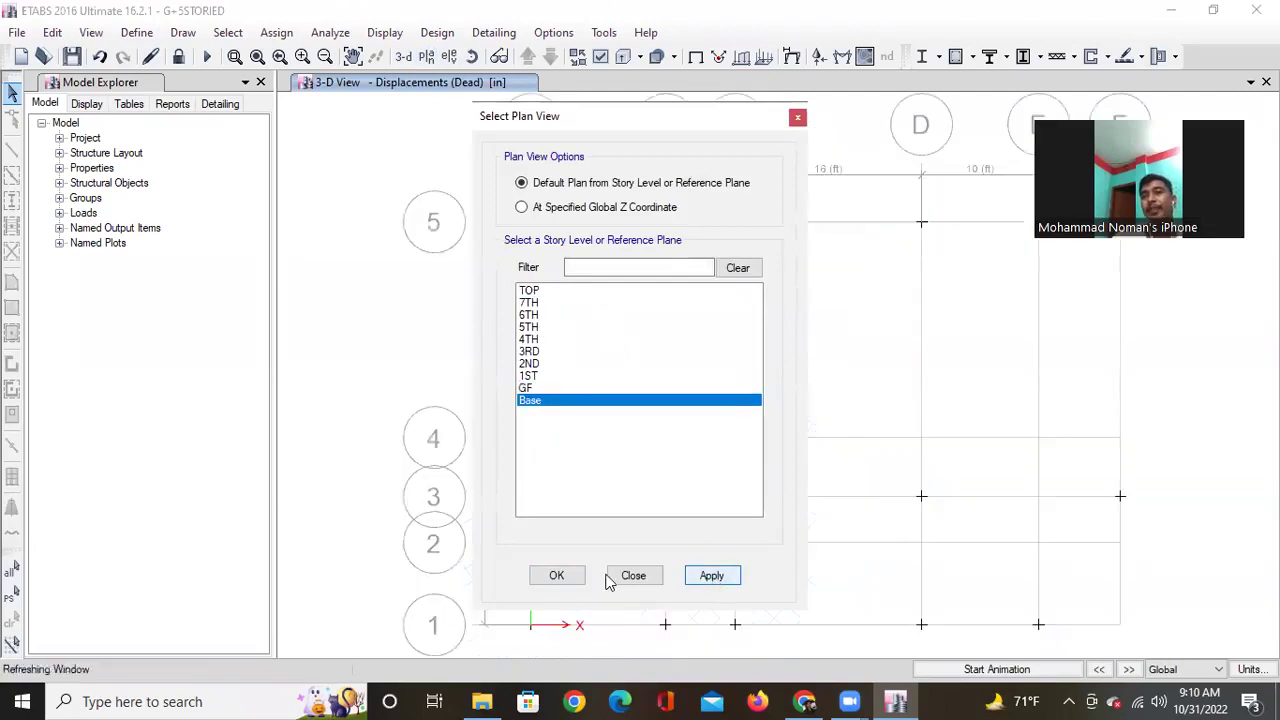
pyautogui.click(557, 576)
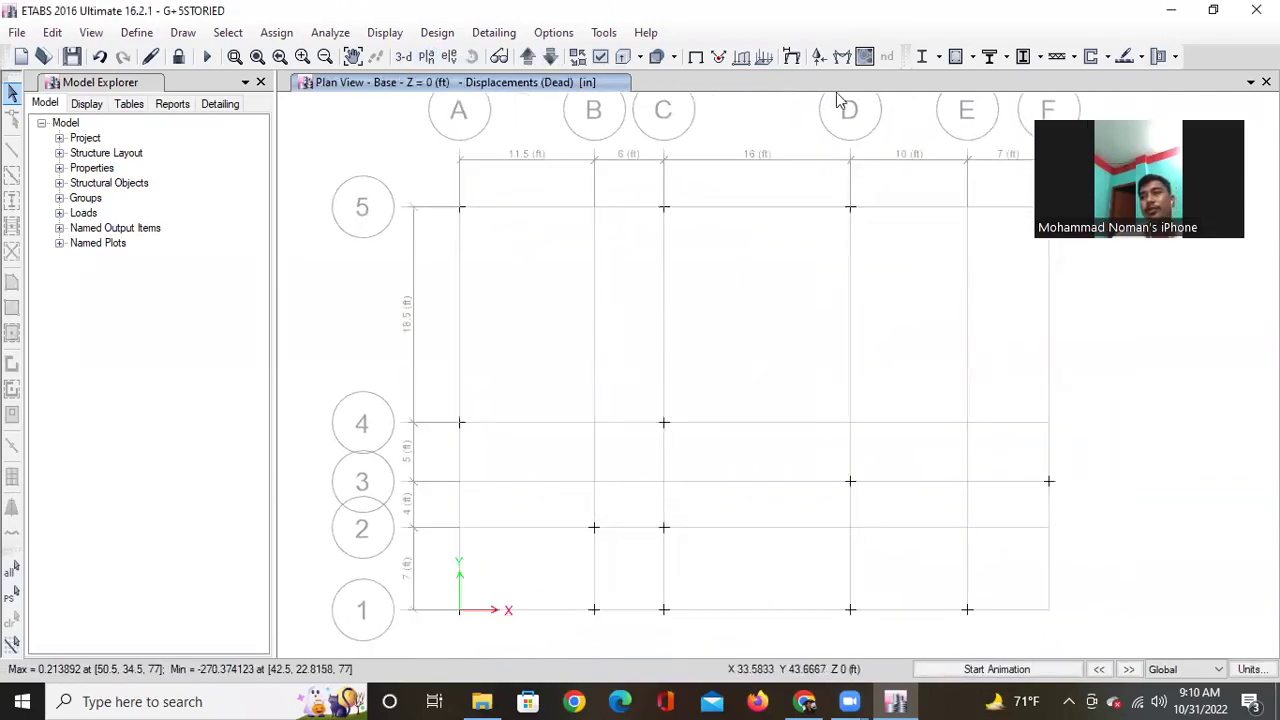
# Plot the Fz restraint reactions for the DL+LL load combination as arrows on the Base plan.
pyautogui.click(817, 62)
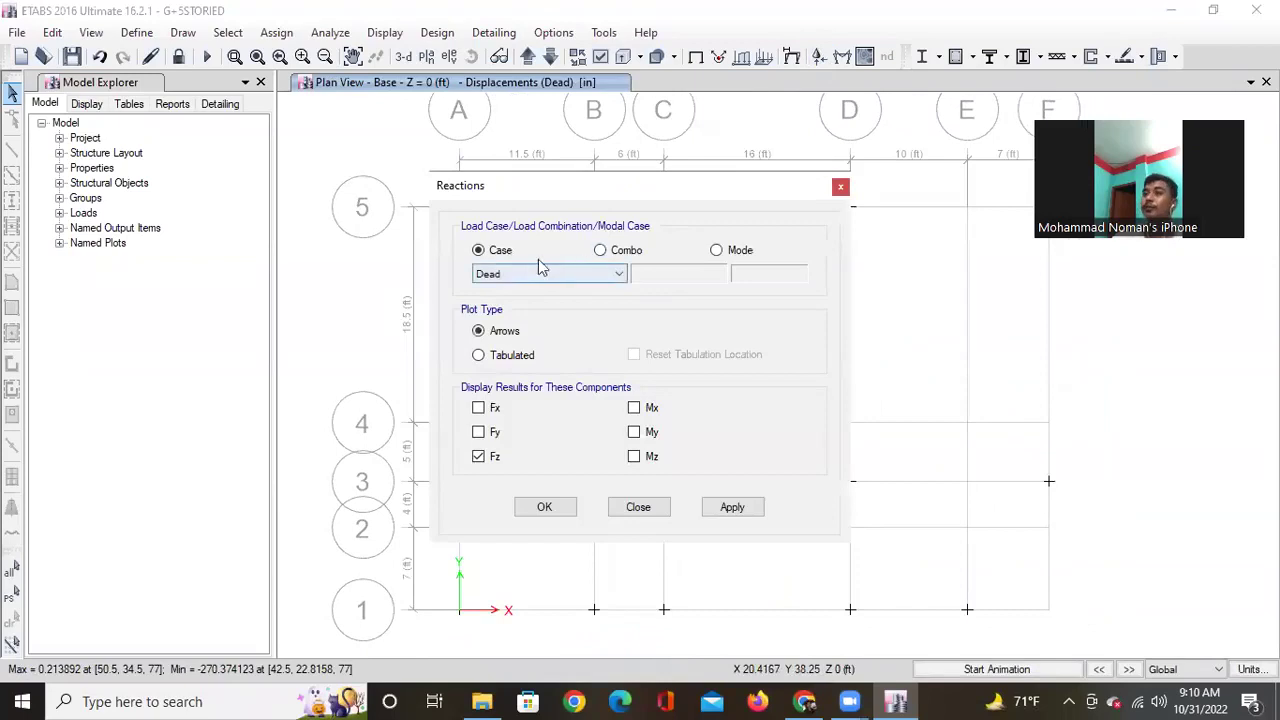
pyautogui.click(601, 251)
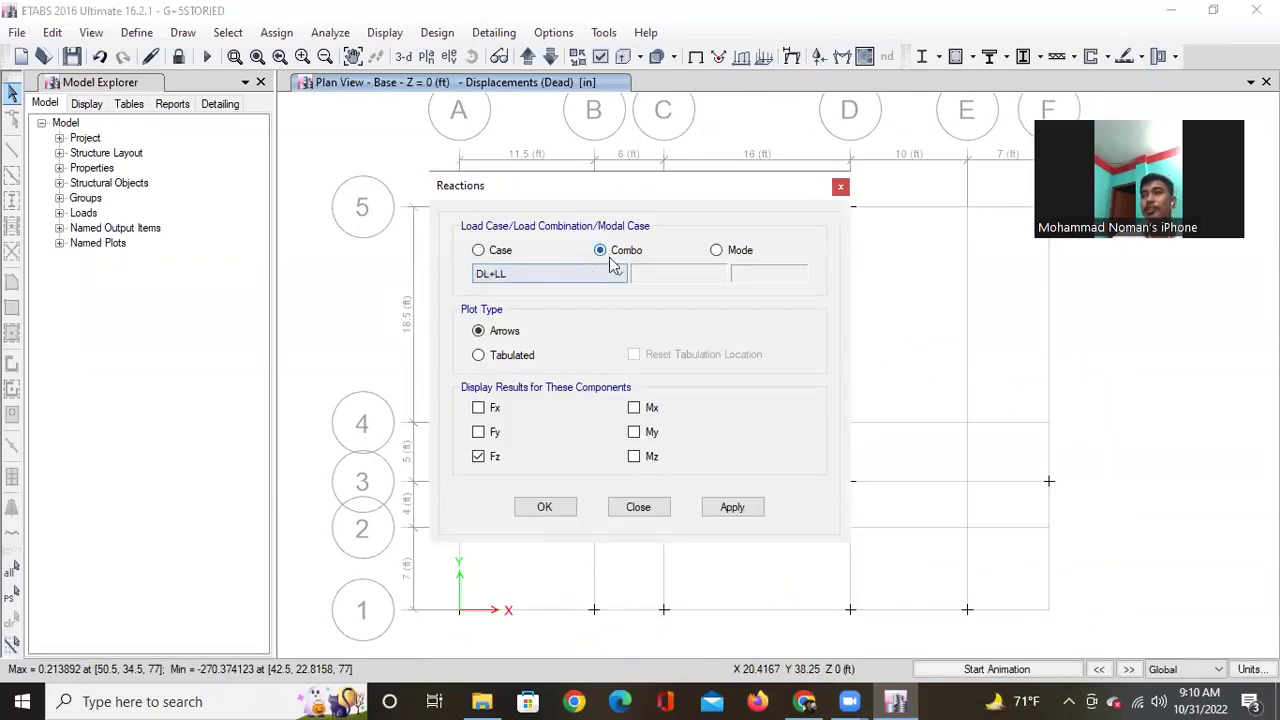
pyautogui.click(728, 508)
pyautogui.click(545, 507)
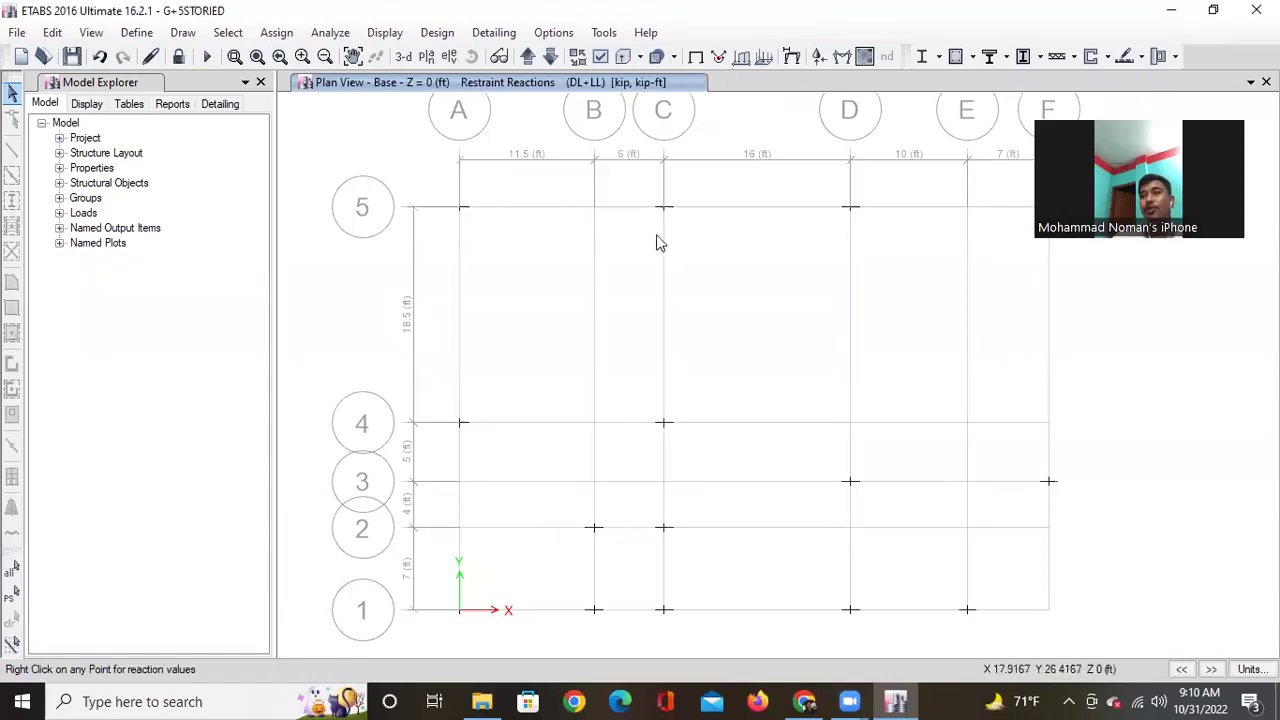
# Change the DL+LL Fz reaction plot to tabulated values and fit the whole Base plan in view.
pyautogui.click(818, 57)
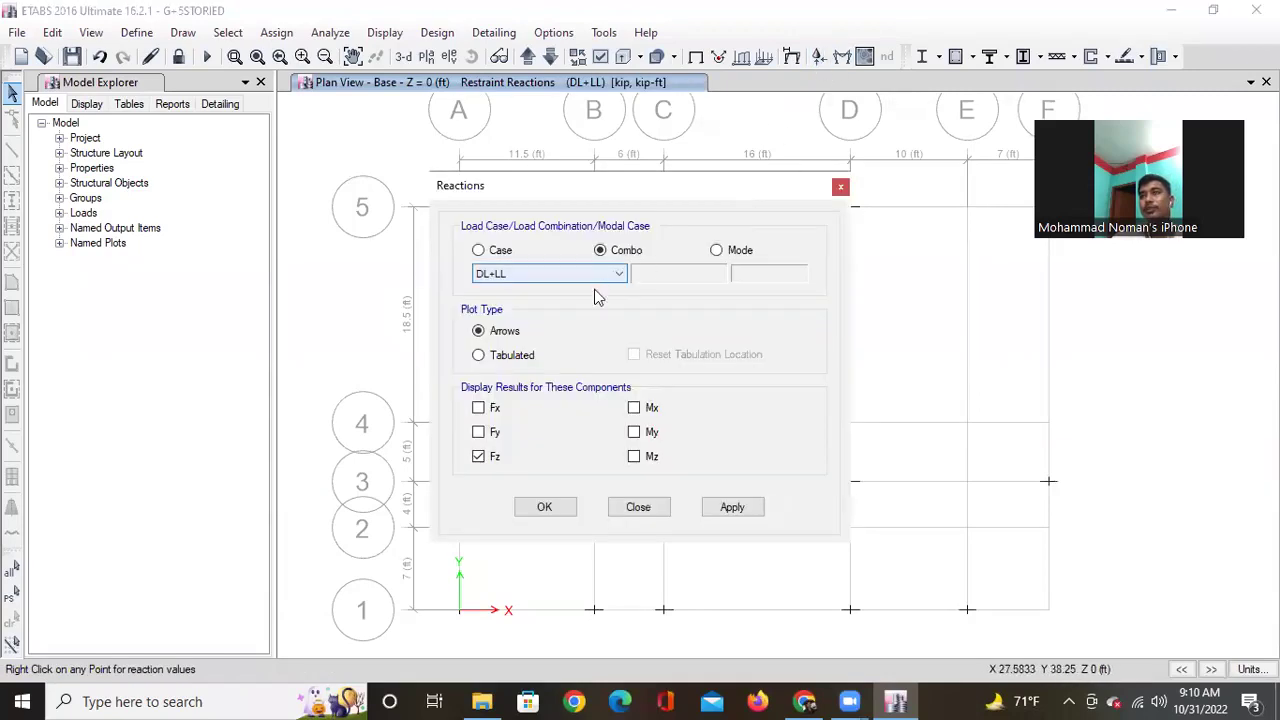
pyautogui.click(722, 510)
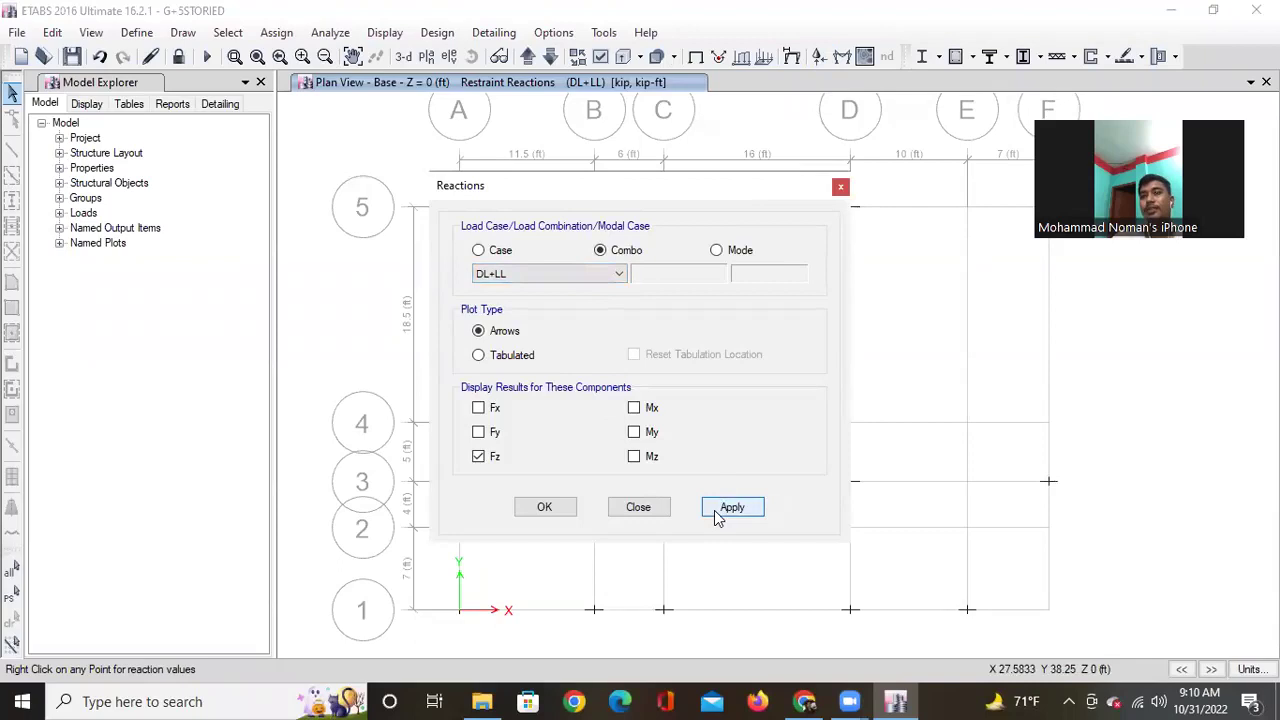
pyautogui.click(503, 356)
pyautogui.click(726, 510)
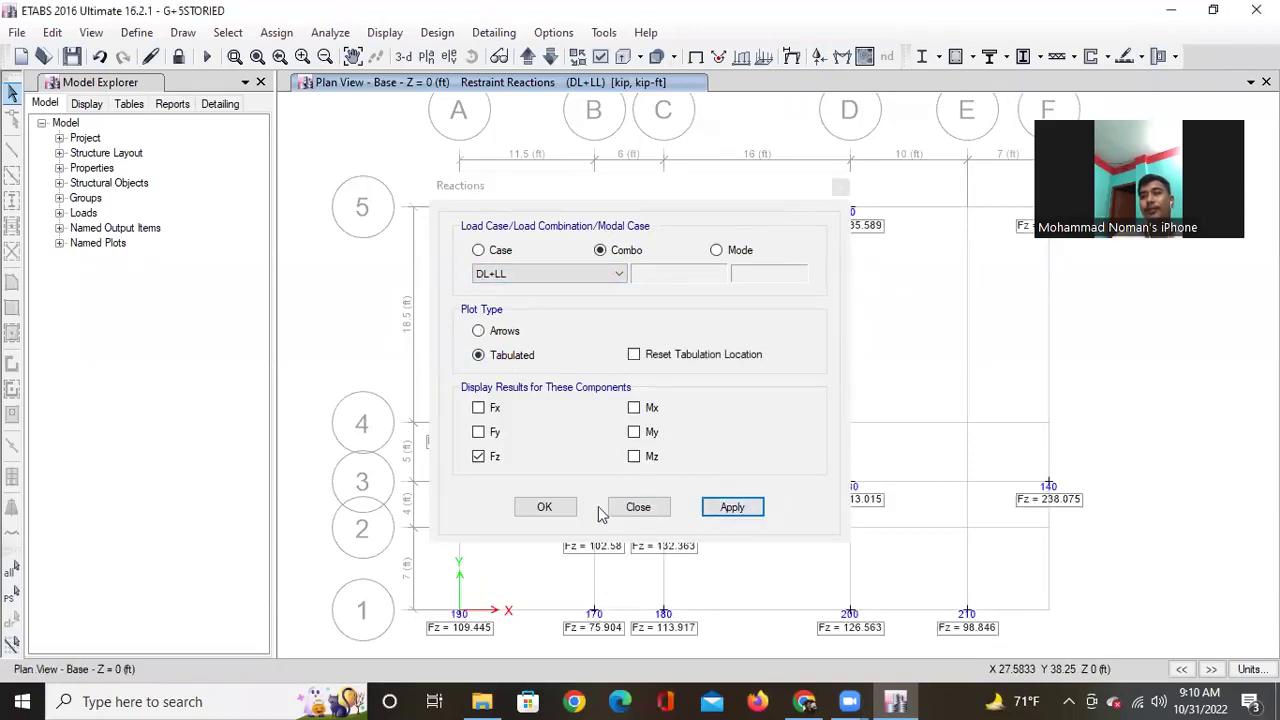
pyautogui.click(530, 512)
pyautogui.moveTo(594, 515); pyautogui.dragTo(560, 497, button='middle')
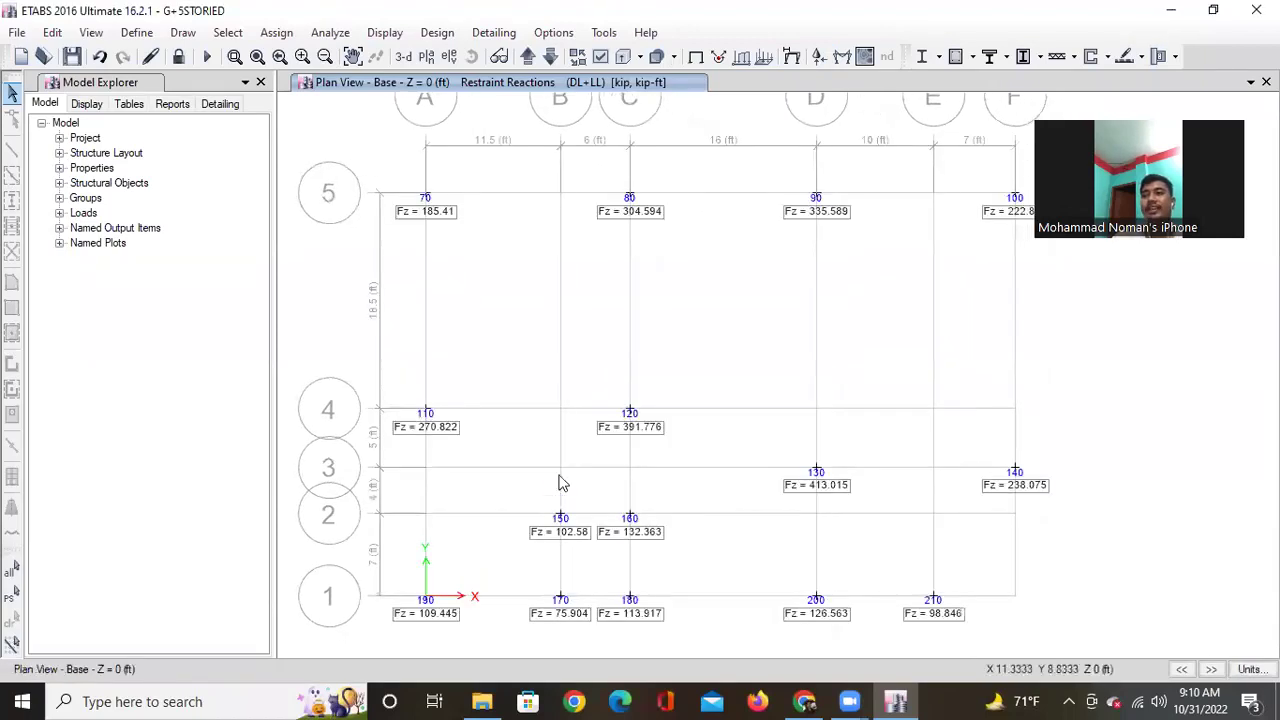
pyautogui.click(301, 57)
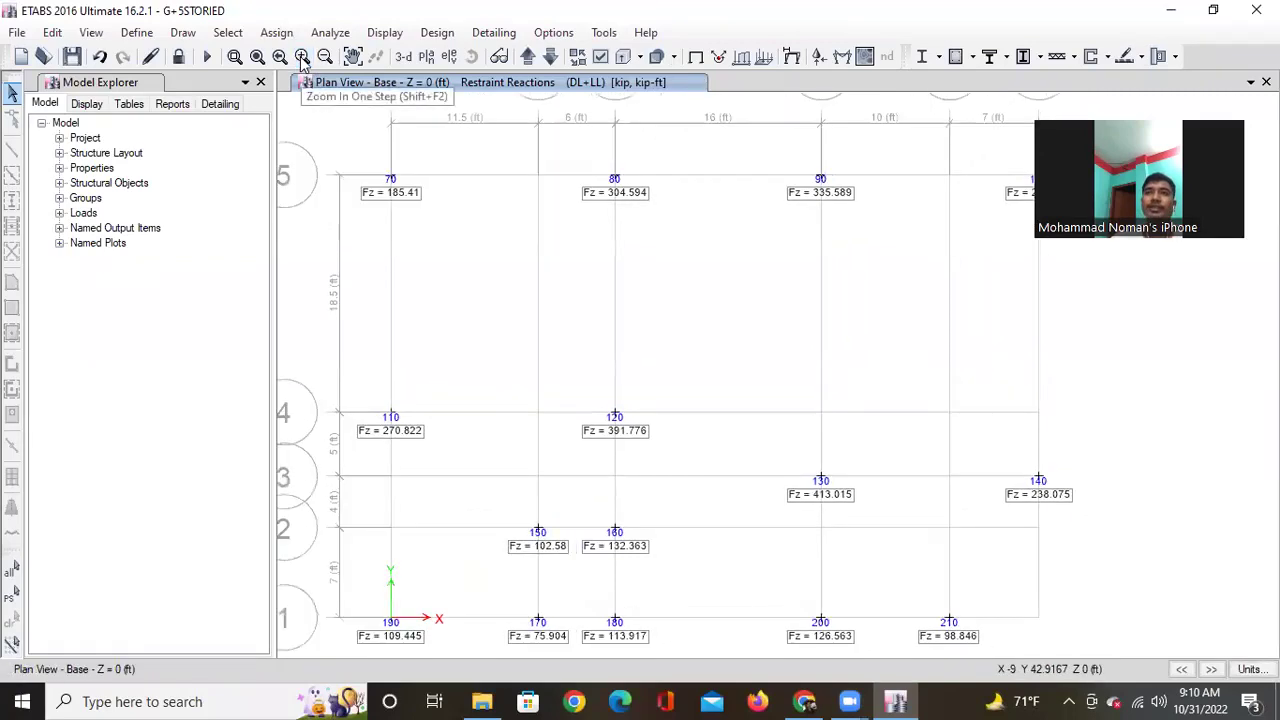
pyautogui.click(323, 57)
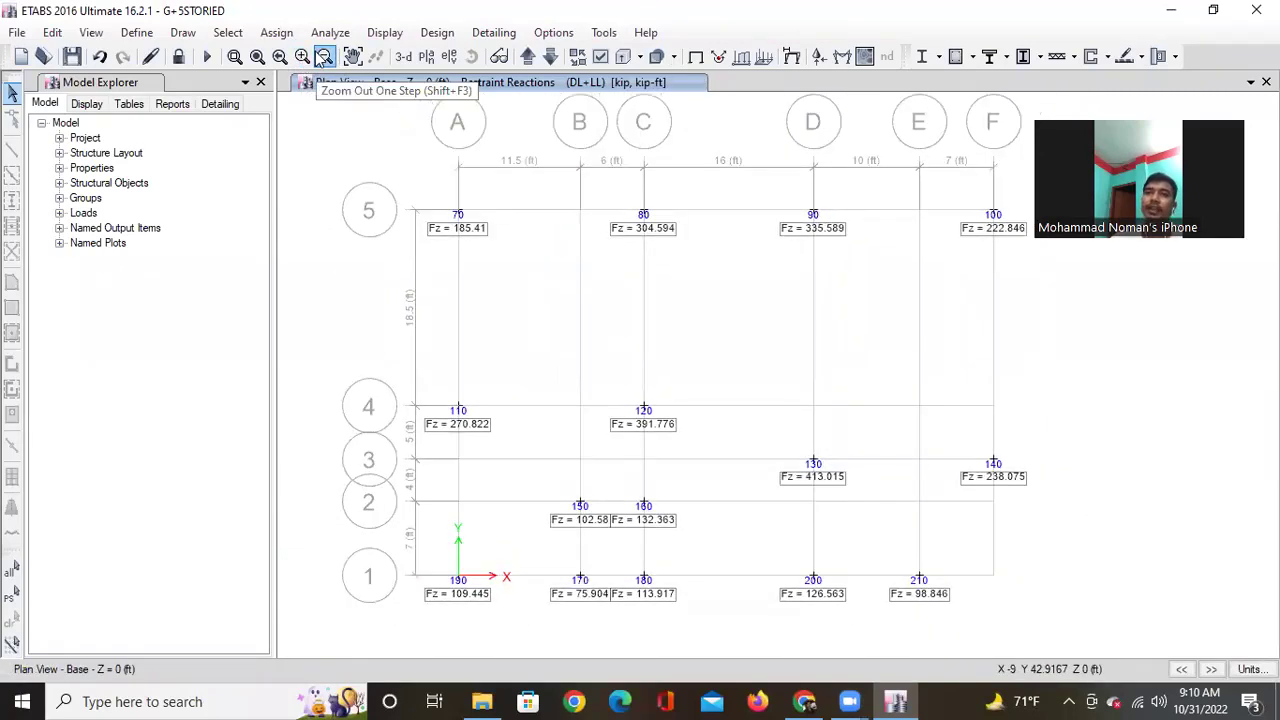
pyautogui.moveTo(500, 349); pyautogui.dragTo(481, 349, button='middle')
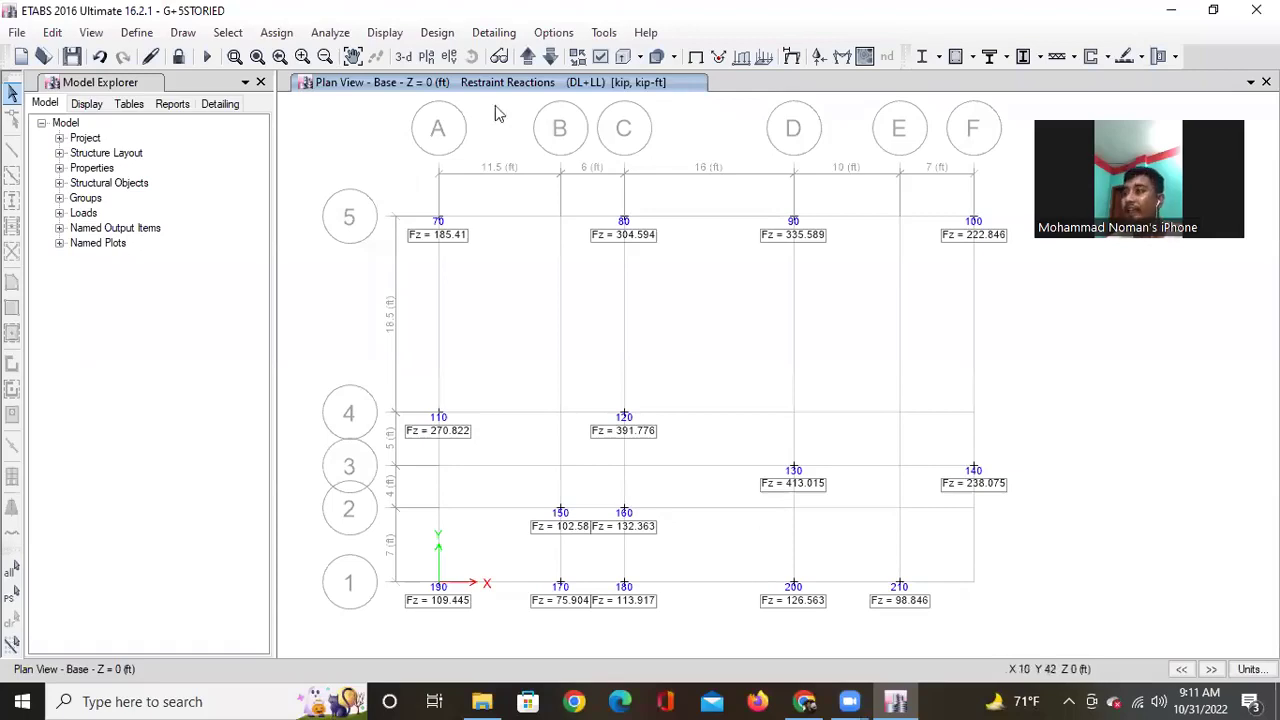
# Show the DL+LL restraint reactions in the default 3D view and orbit the building to examine them.
pyautogui.click(403, 56)
pyautogui.moveTo(533, 483); pyautogui.dragTo(445, 481, button='middle')
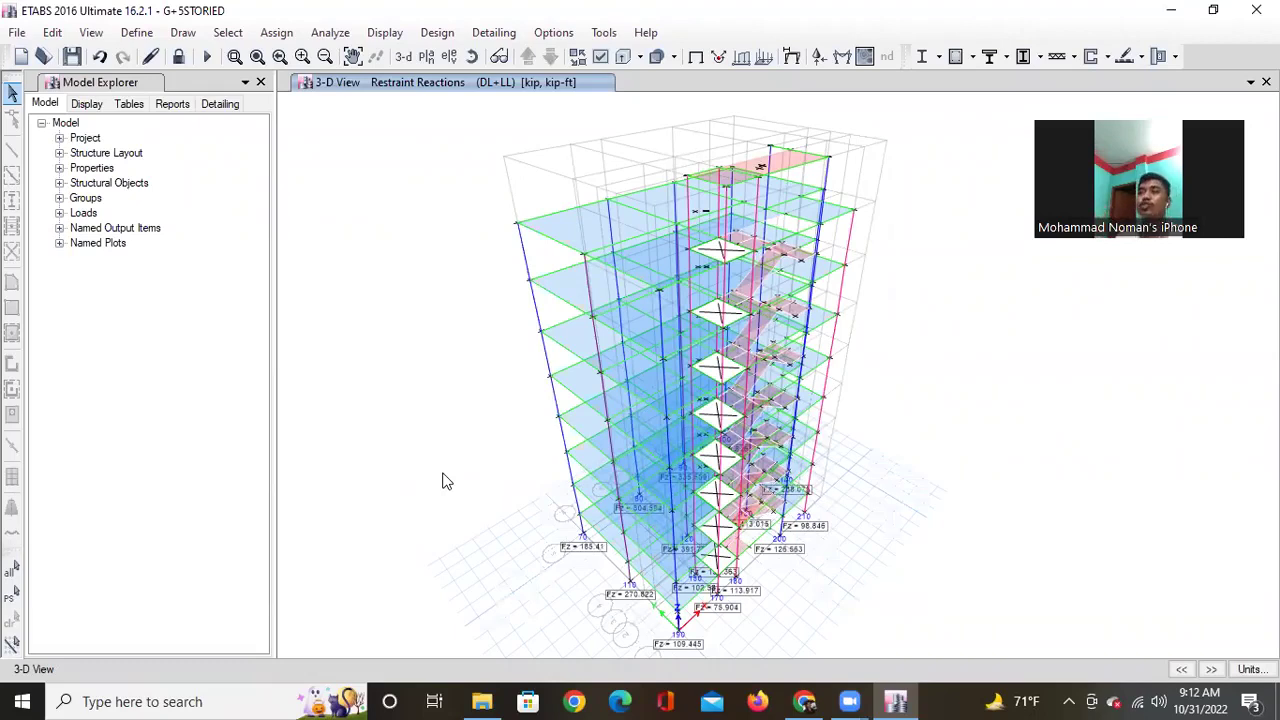
pyautogui.click(472, 56)
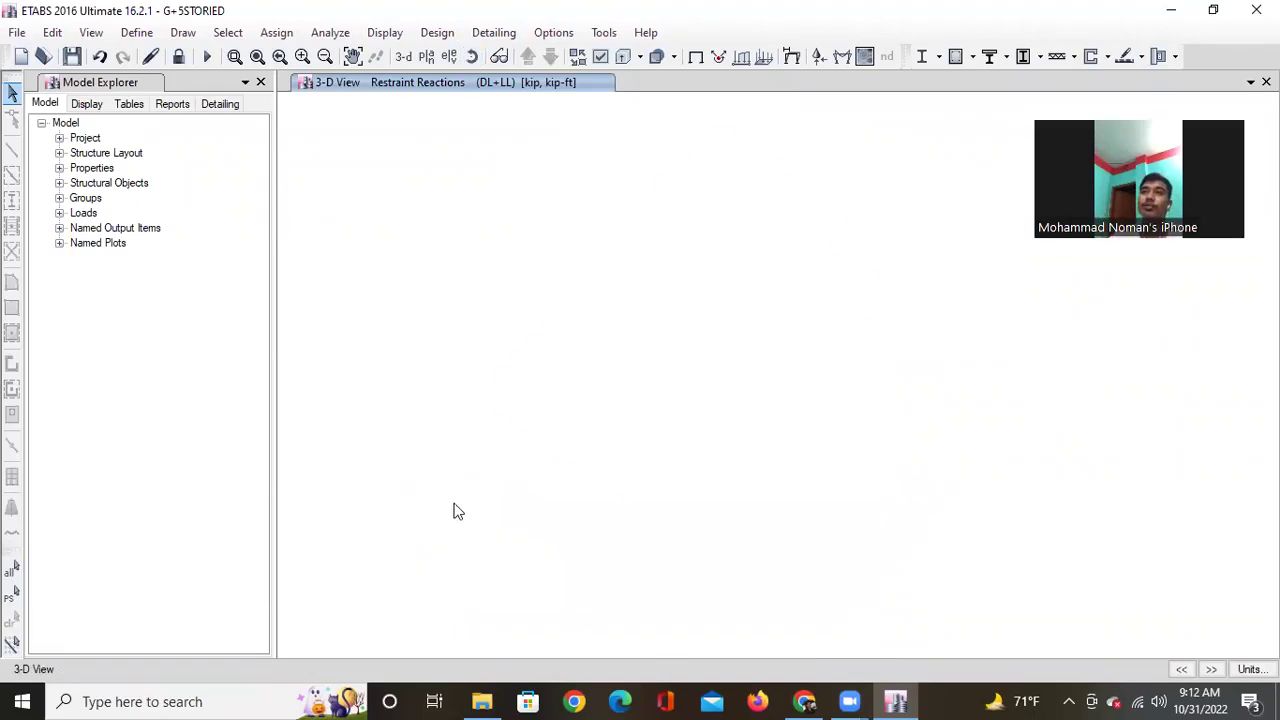
pyautogui.moveTo(832, 360)
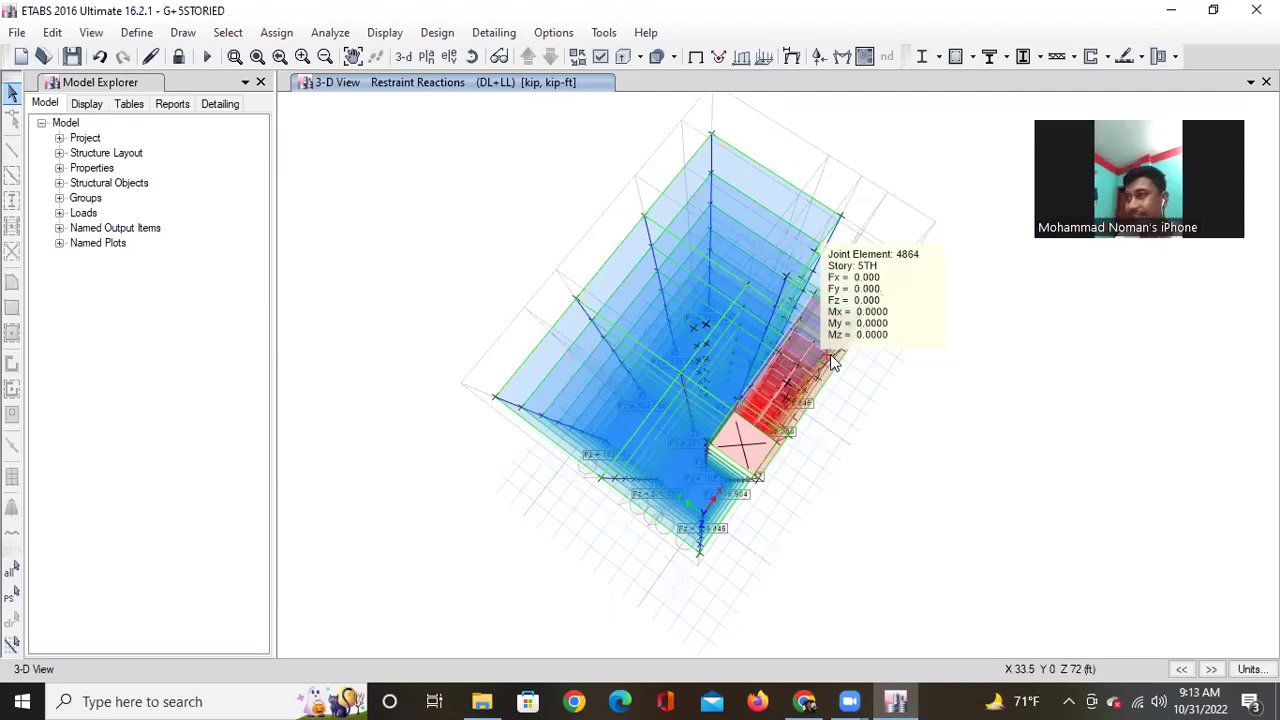
pyautogui.click(401, 60)
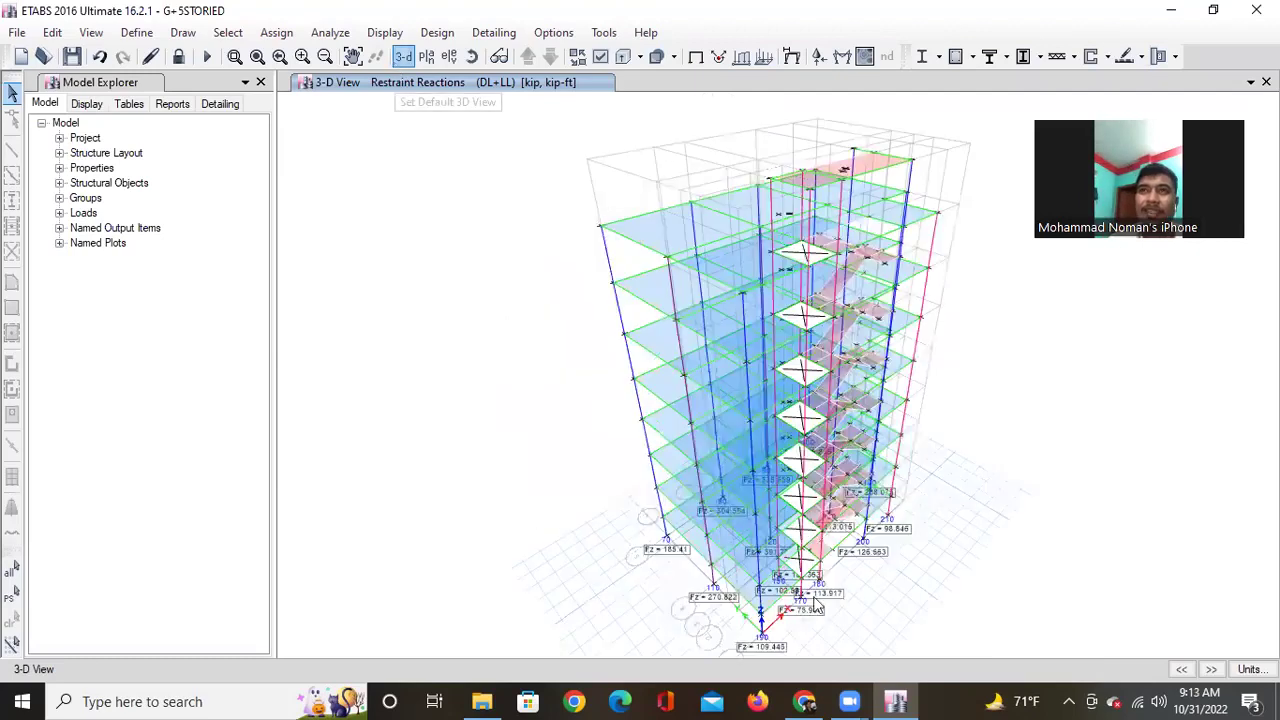
pyautogui.click(471, 56)
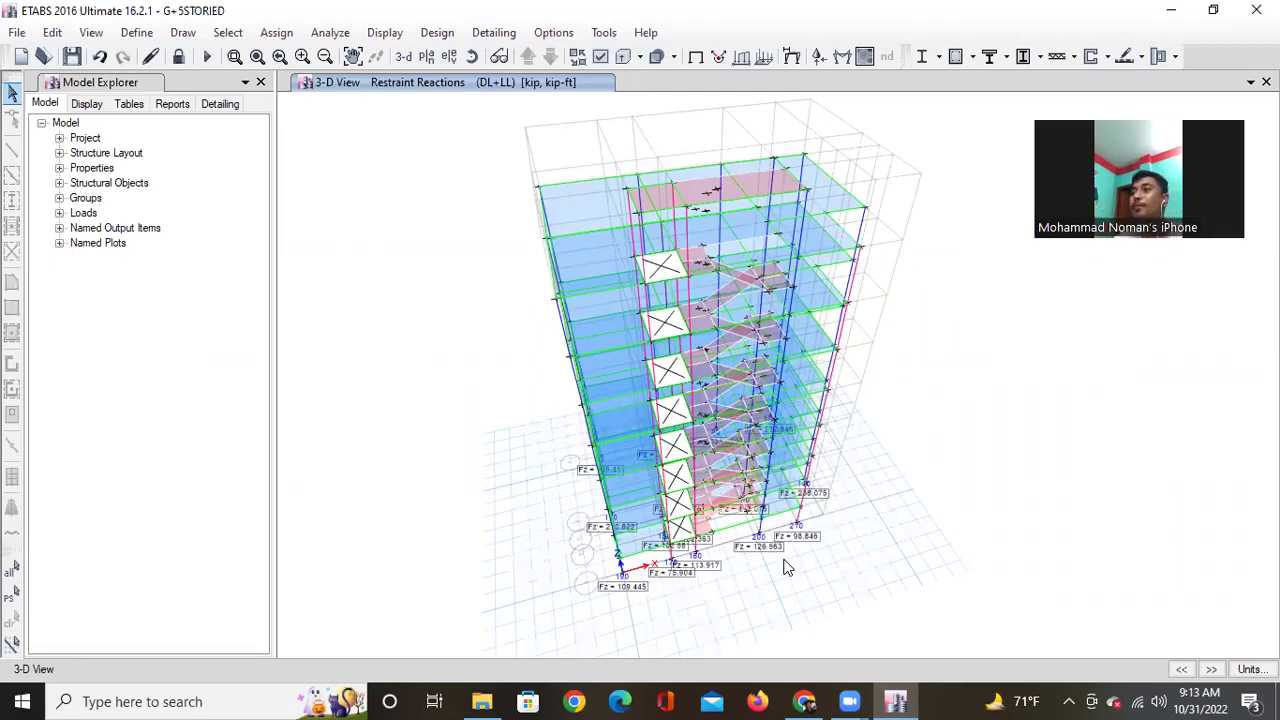
# Plot the filled axial force diagram of the frames for the DL+LL combination with automatic scaling.
pyautogui.click(843, 60)
pyautogui.click(728, 588)
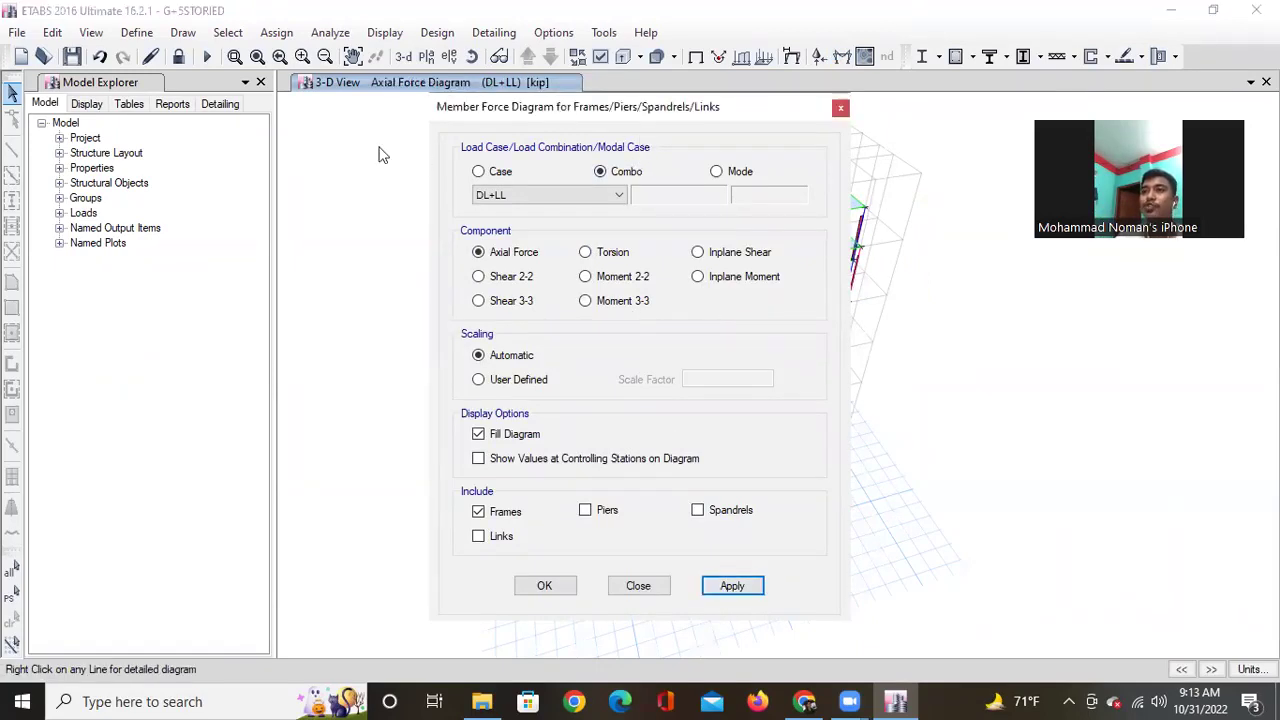
pyautogui.moveTo(724, 110); pyautogui.dragTo(373, 118)
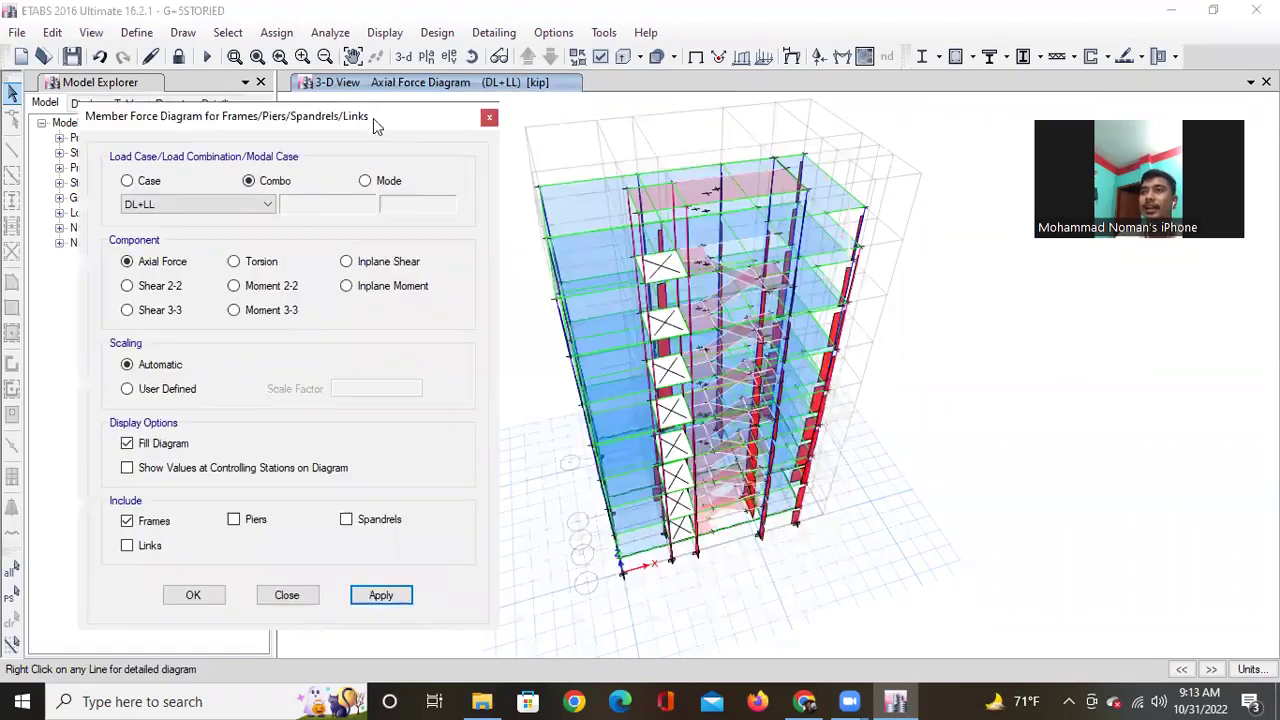
pyautogui.click(472, 56)
pyautogui.moveTo(884, 376); pyautogui.dragTo(940, 323)
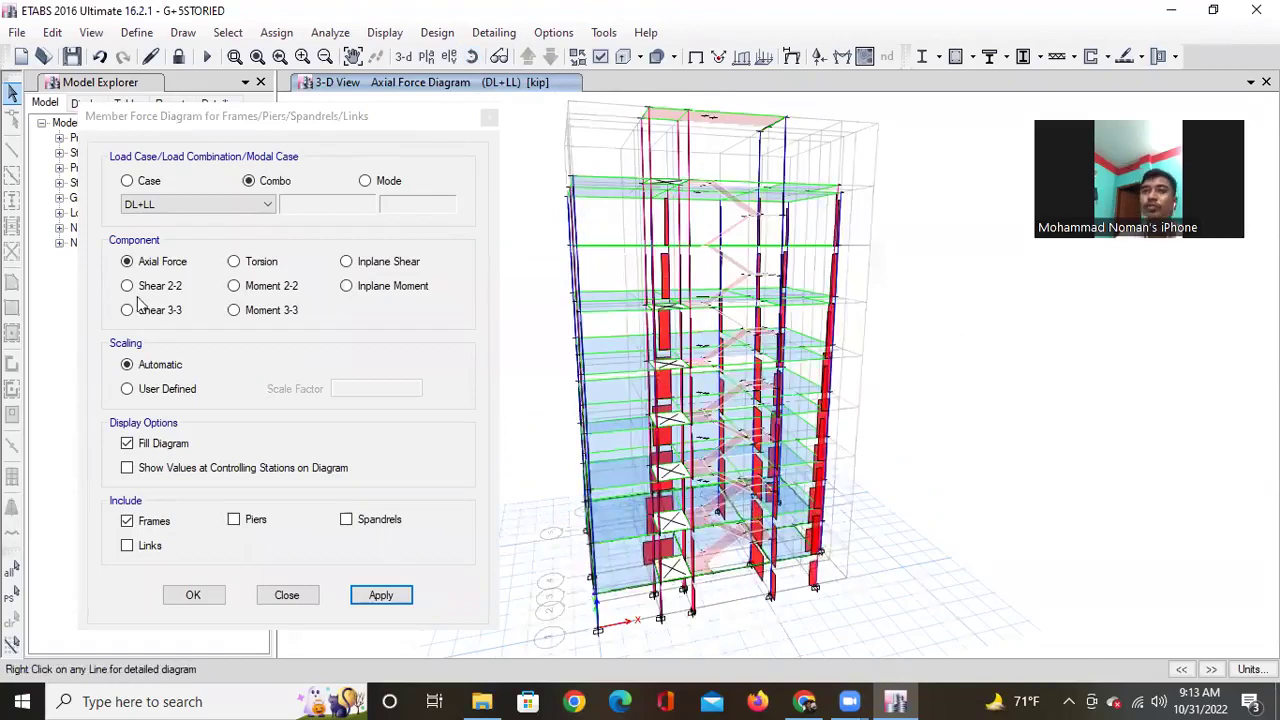
# Plot the Moment 2-2 diagram for DL+LL, replace it with the Moment 3-3 diagram and examine the upper stories closely.
pyautogui.click(234, 287)
pyautogui.click(372, 595)
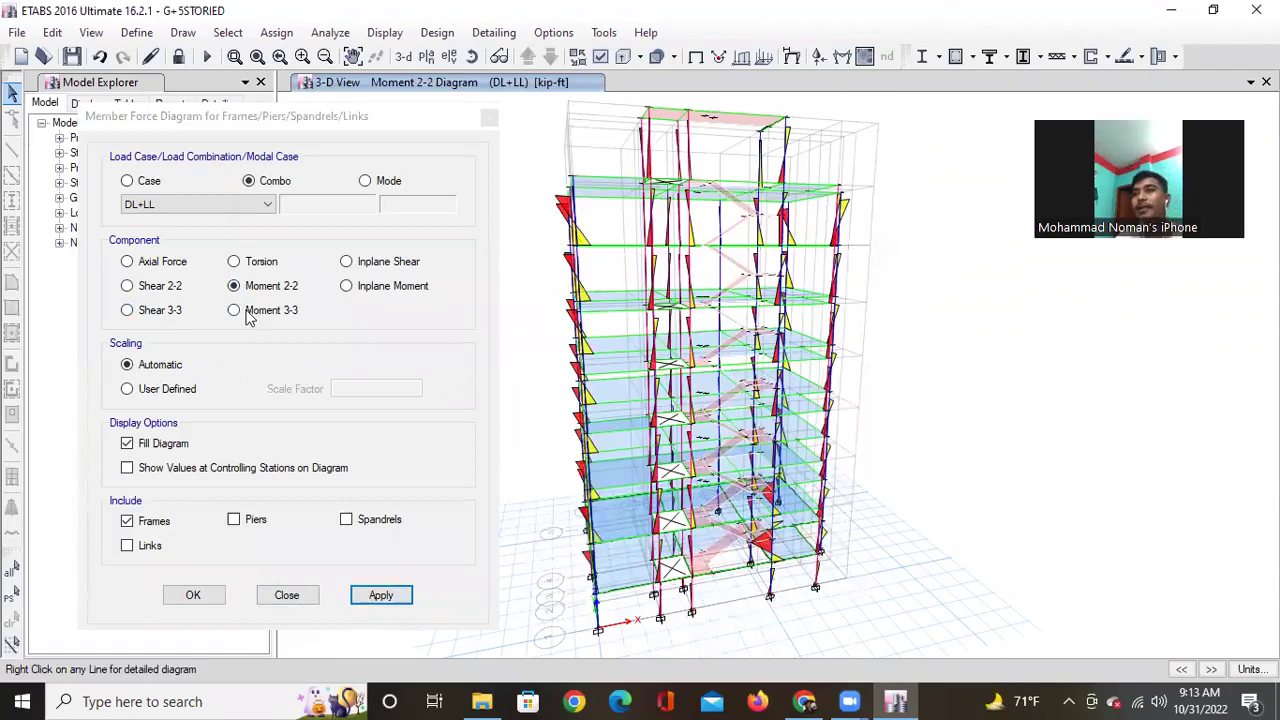
pyautogui.click(248, 314)
pyautogui.click(380, 595)
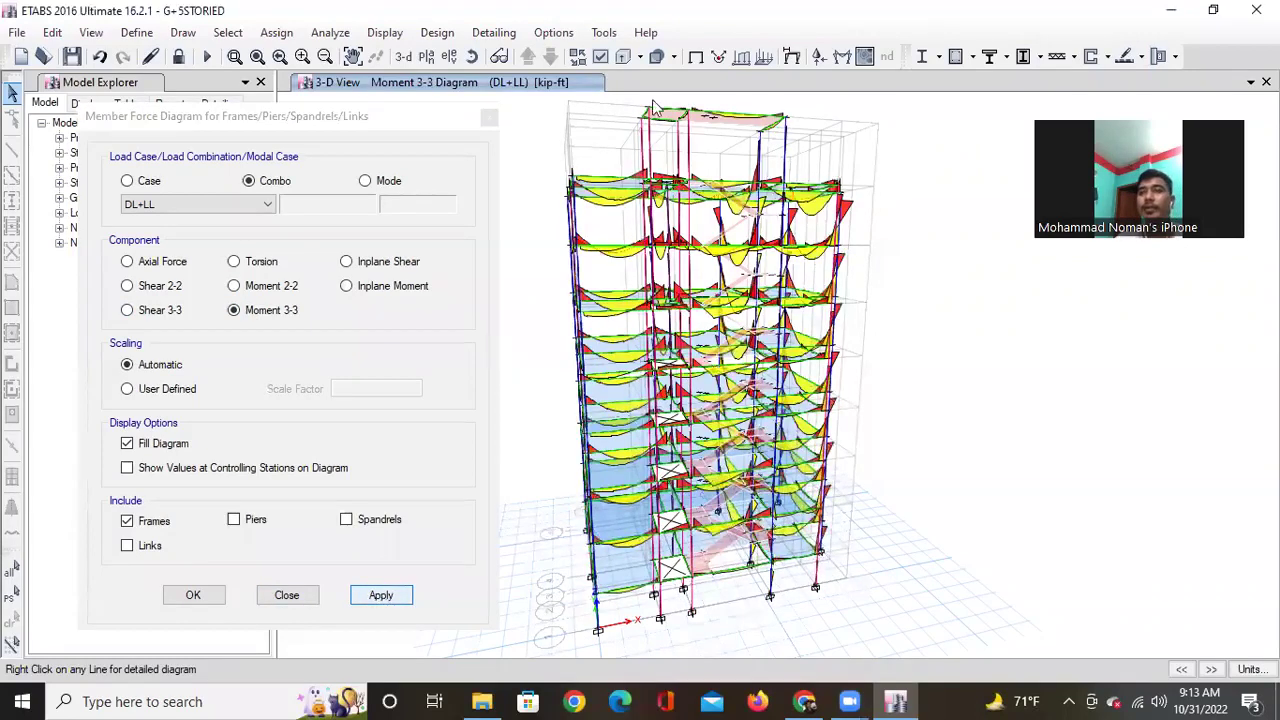
pyautogui.scroll(5, 845, 185)
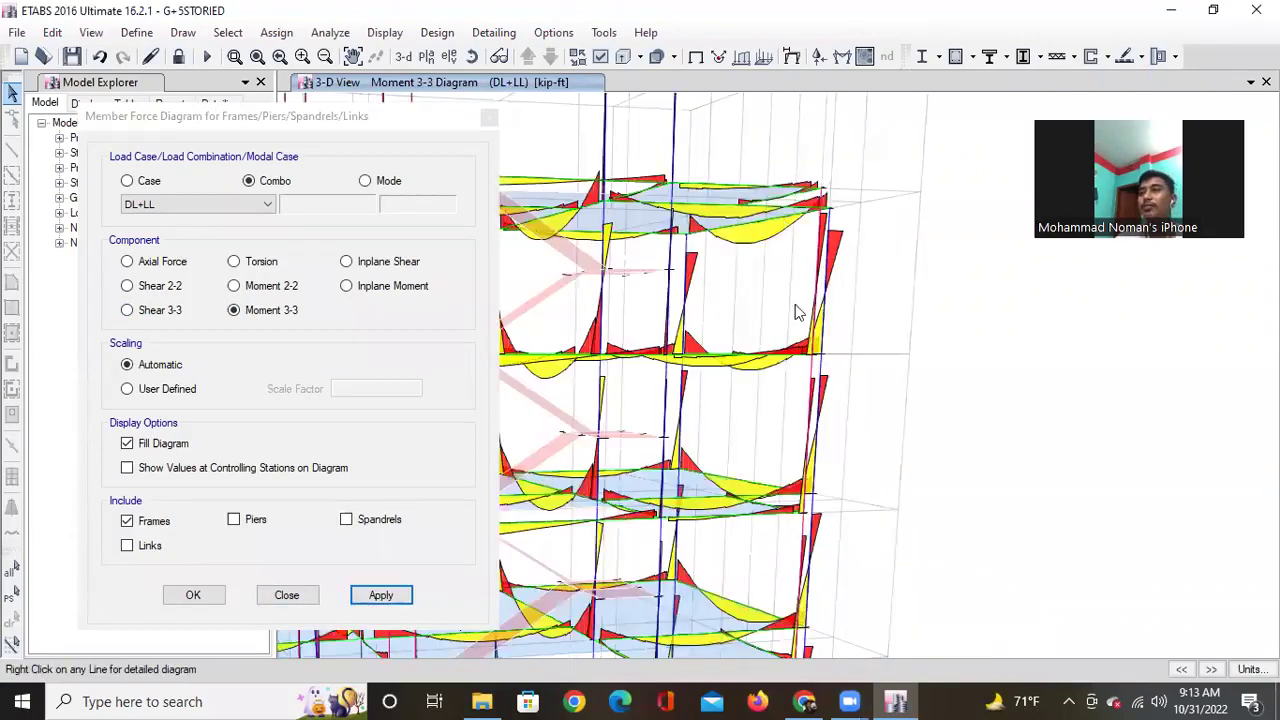
pyautogui.scroll(-3, 718, 276)
pyautogui.scroll(3, 705, 266)
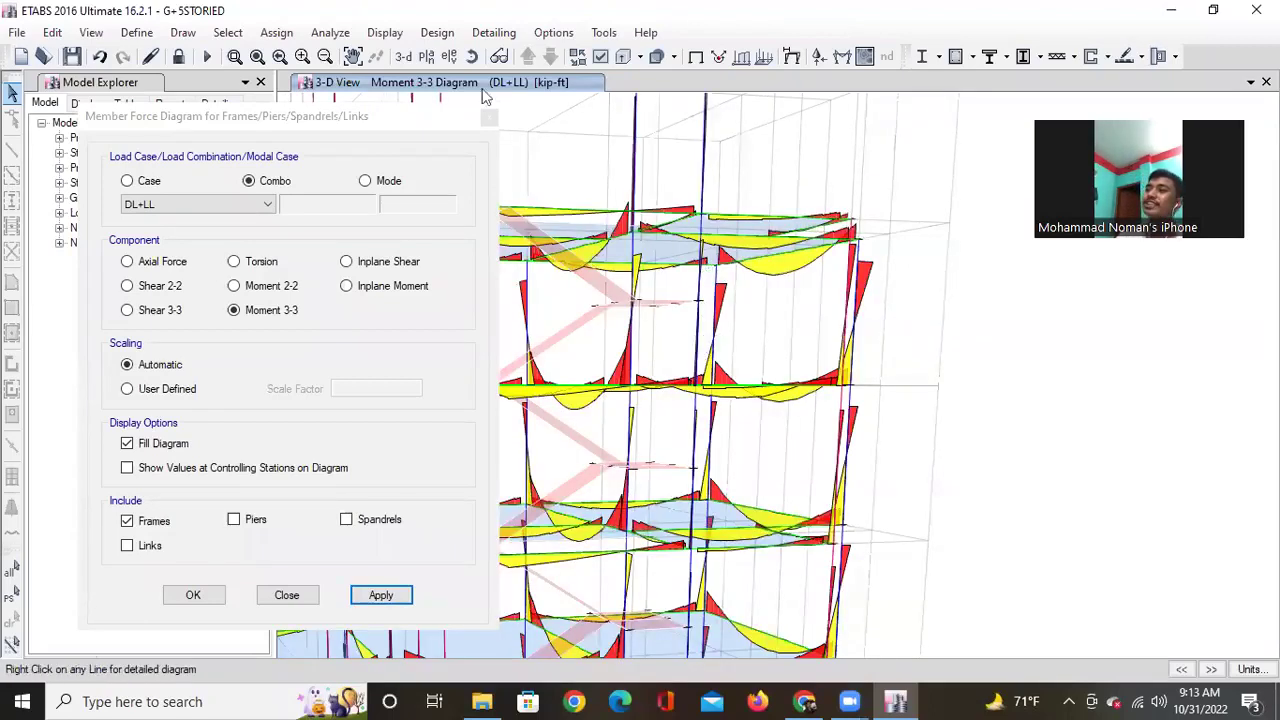
# Restore the default 3D view and close the member force settings, keeping the Moment 3-3 diagram for DL+LL.
pyautogui.click(403, 56)
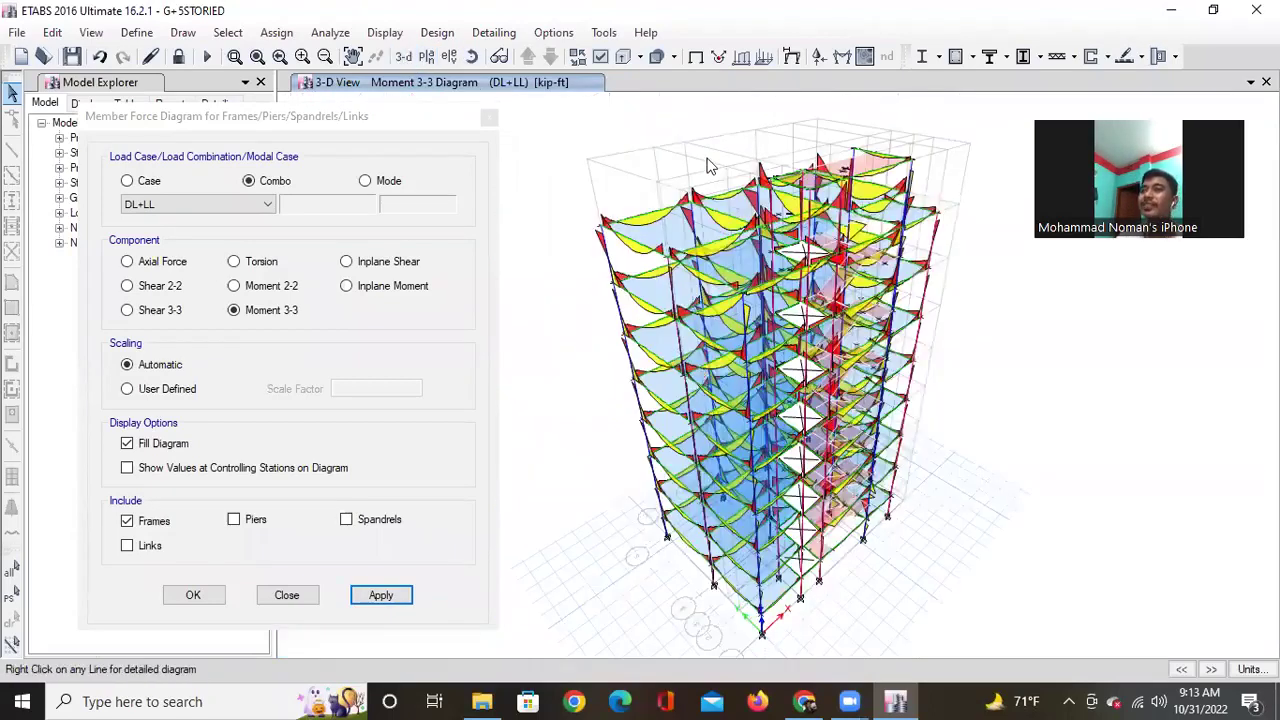
pyautogui.moveTo(790, 305)
pyautogui.moveTo(660, 440)
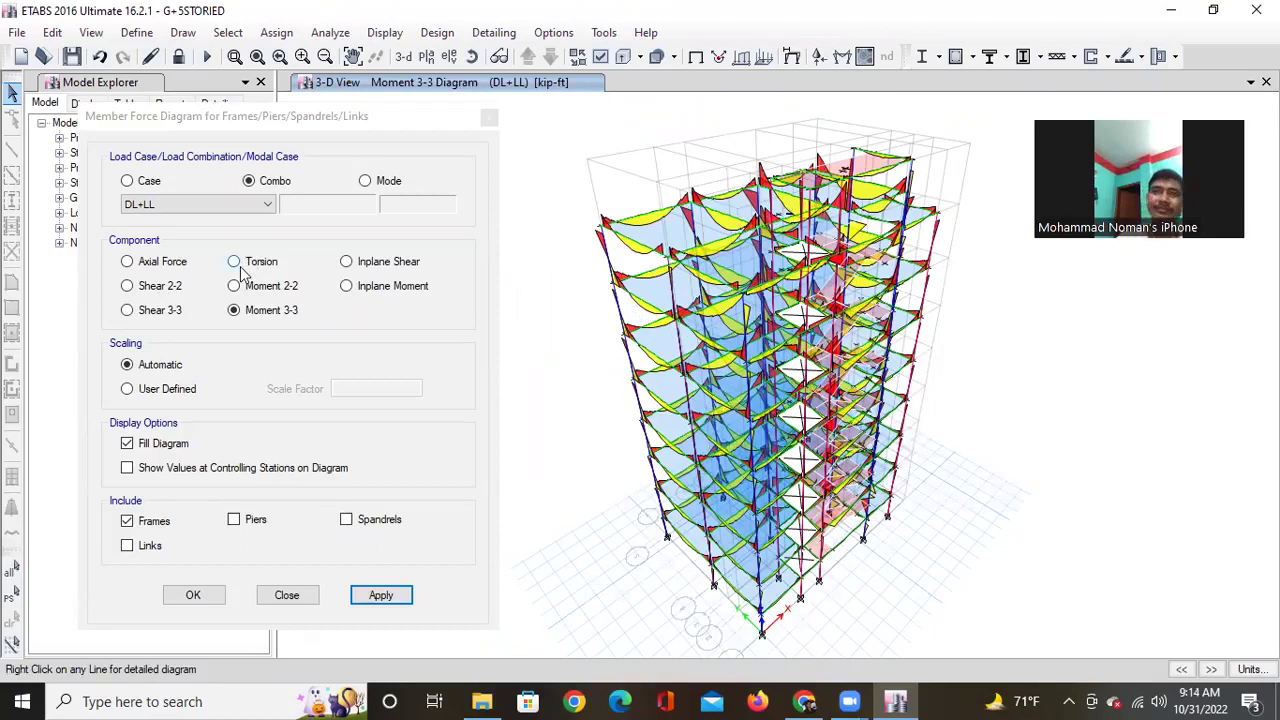
pyautogui.click(145, 278)
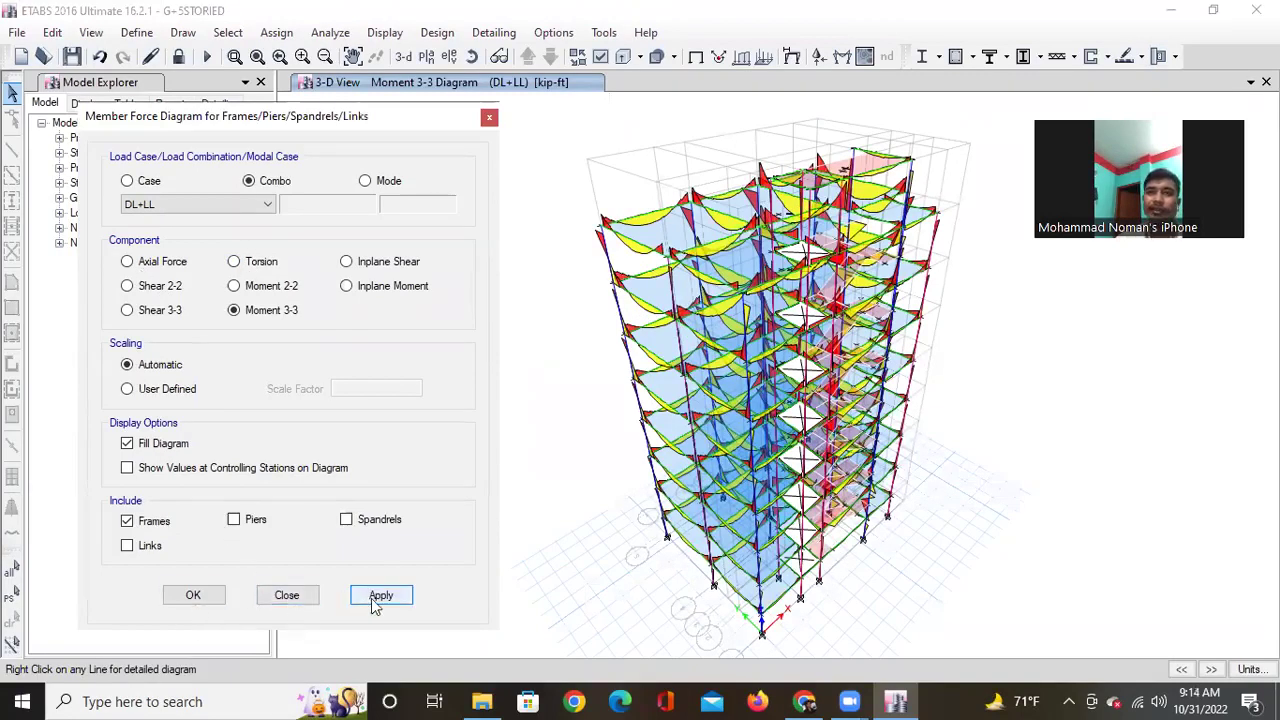
pyautogui.click(205, 597)
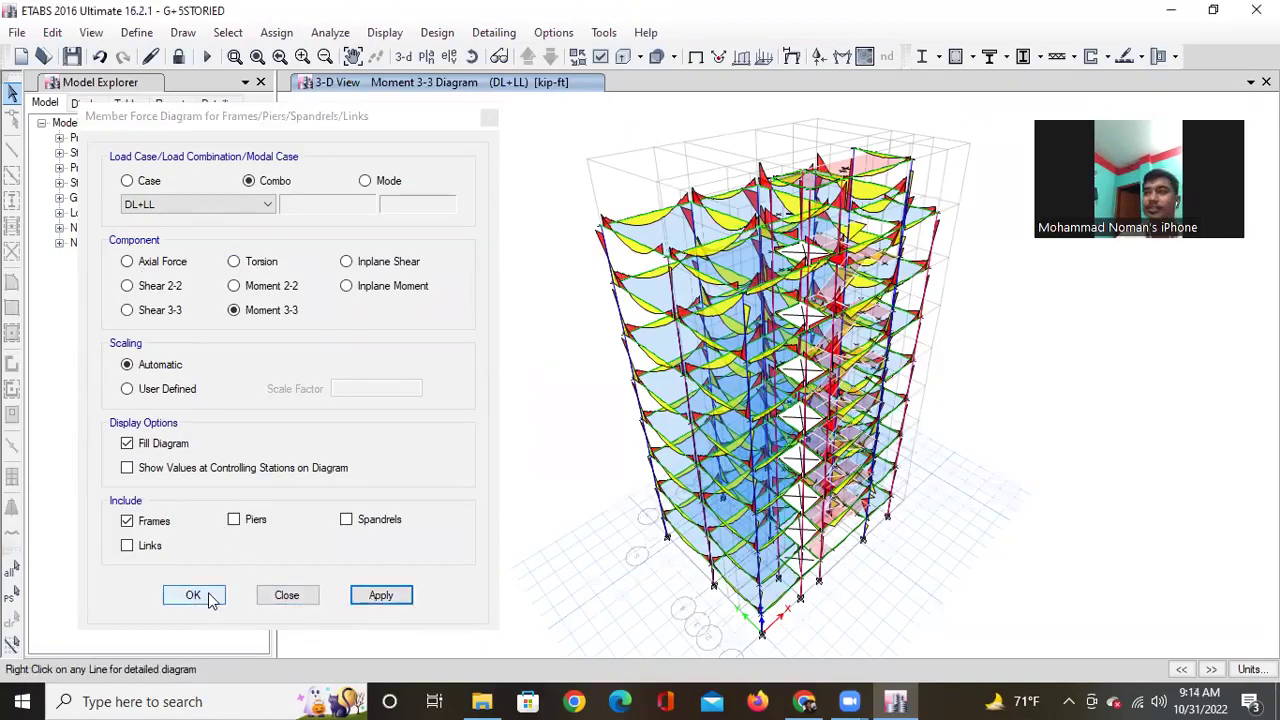
pyautogui.click(296, 598)
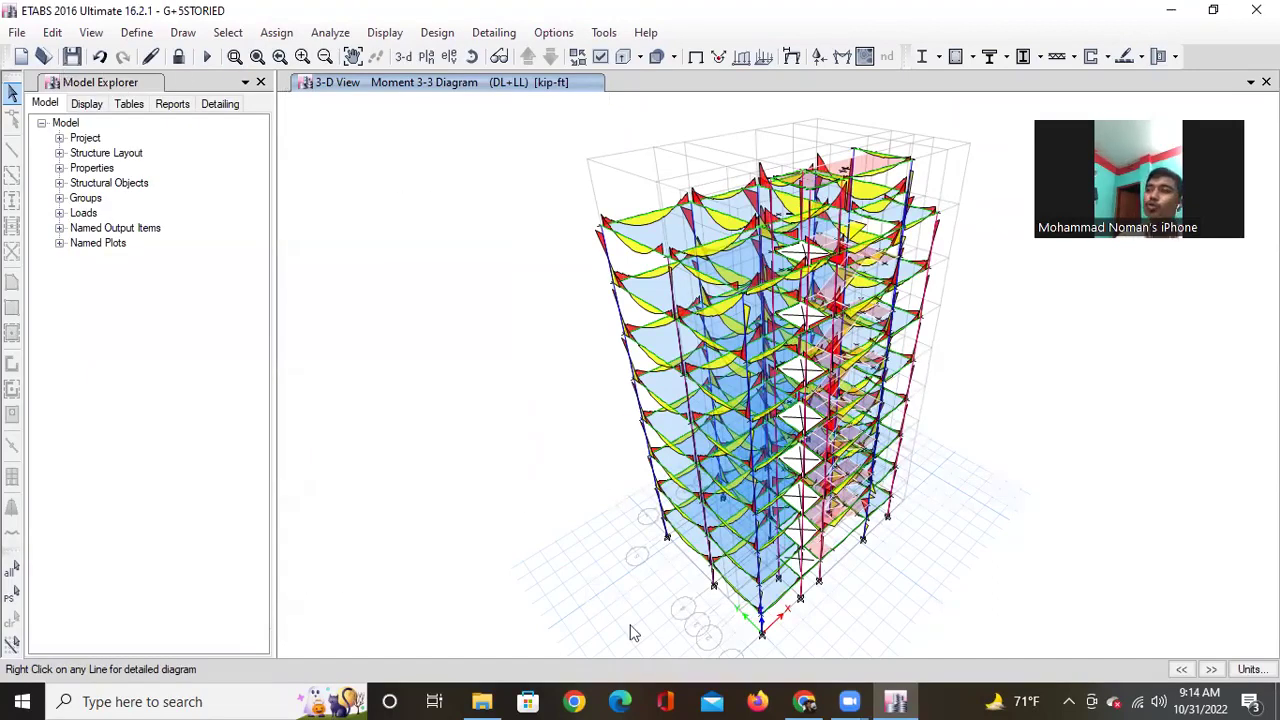
pyautogui.moveTo(700, 557); pyautogui.dragTo(617, 553, button='middle')
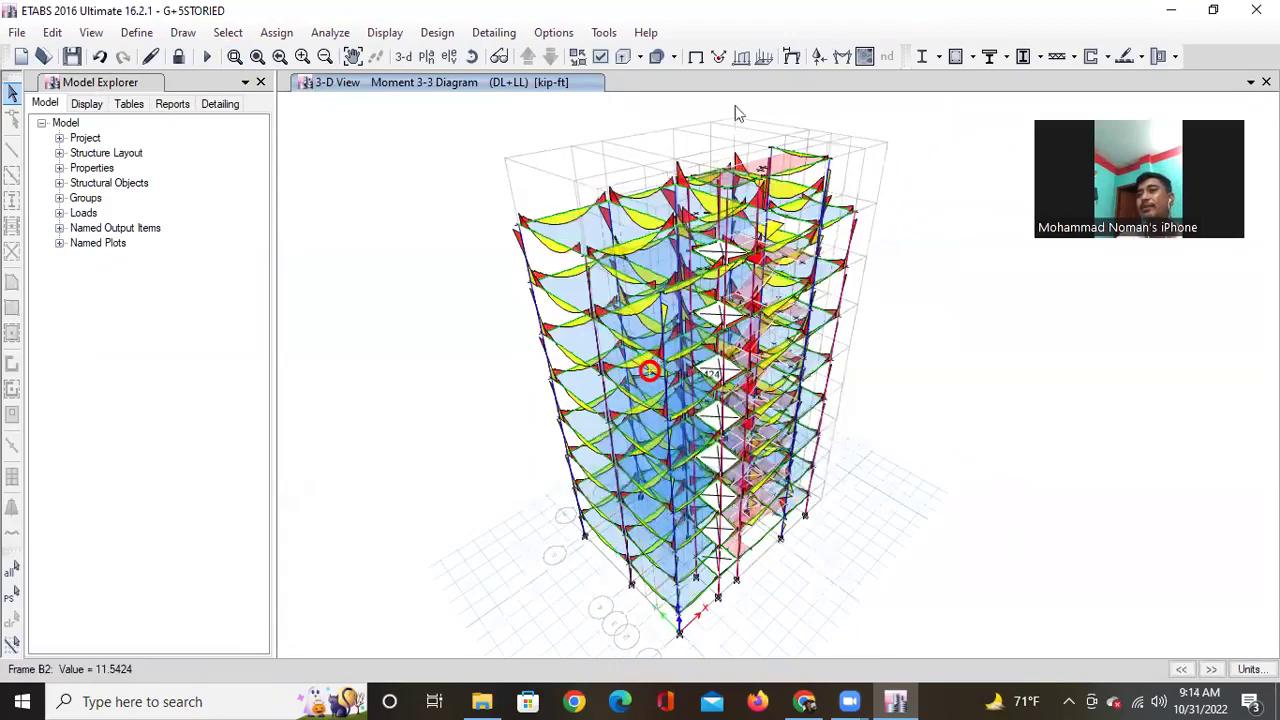
# Minimize the building model and look for the design file in the All excel folder on Local Disk (D:).
pyautogui.moveTo(776, 500)
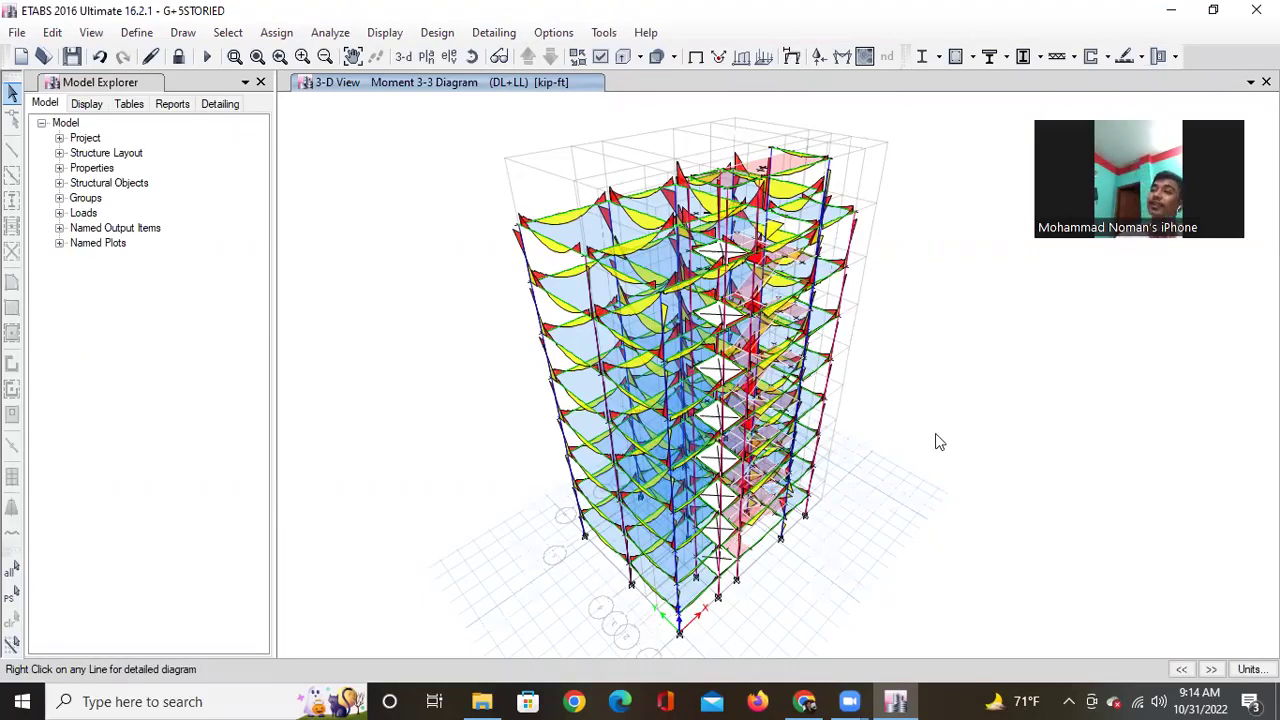
pyautogui.click(1170, 10)
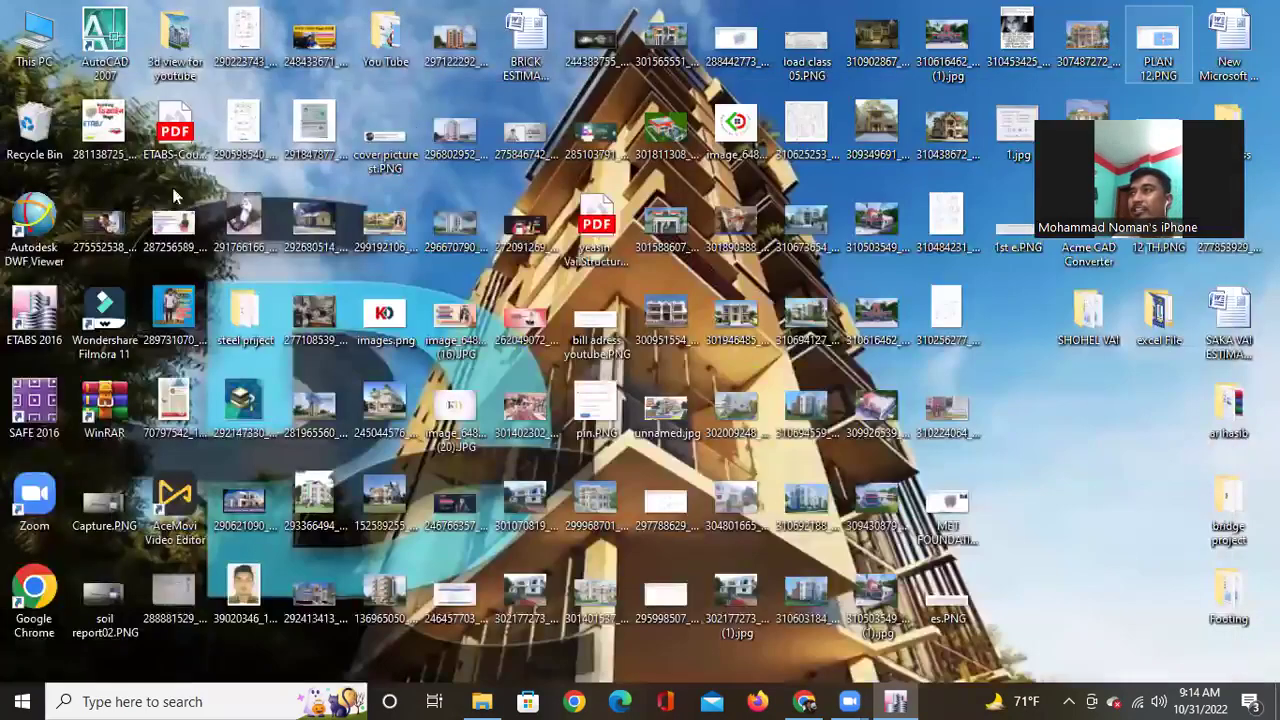
pyautogui.doubleClick(34, 40)
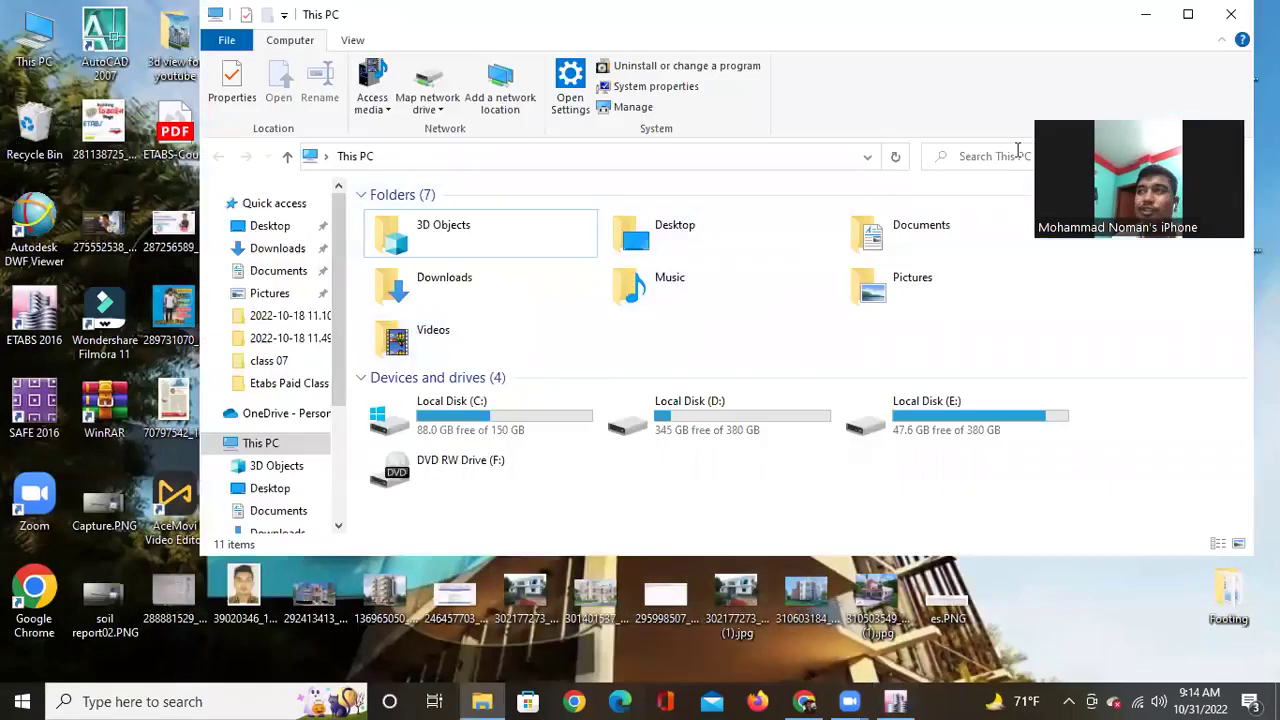
pyautogui.click(1200, 16)
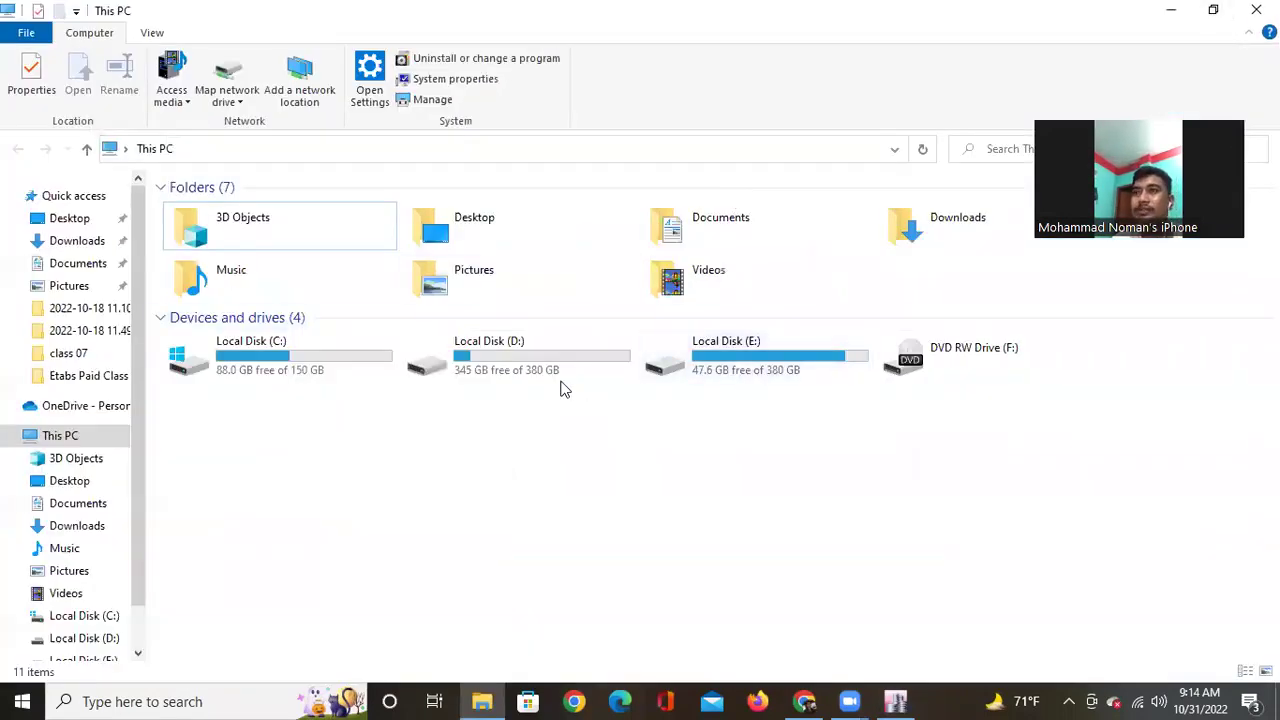
pyautogui.doubleClick(522, 362)
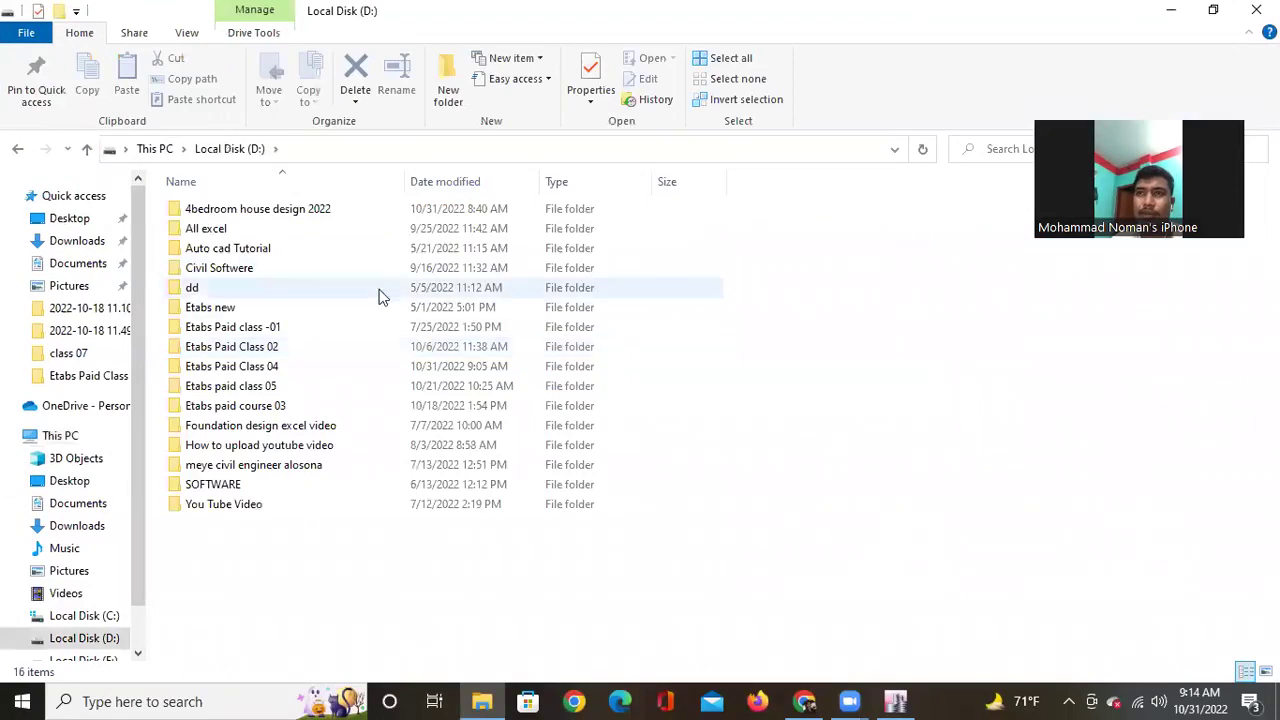
pyautogui.doubleClick(337, 228)
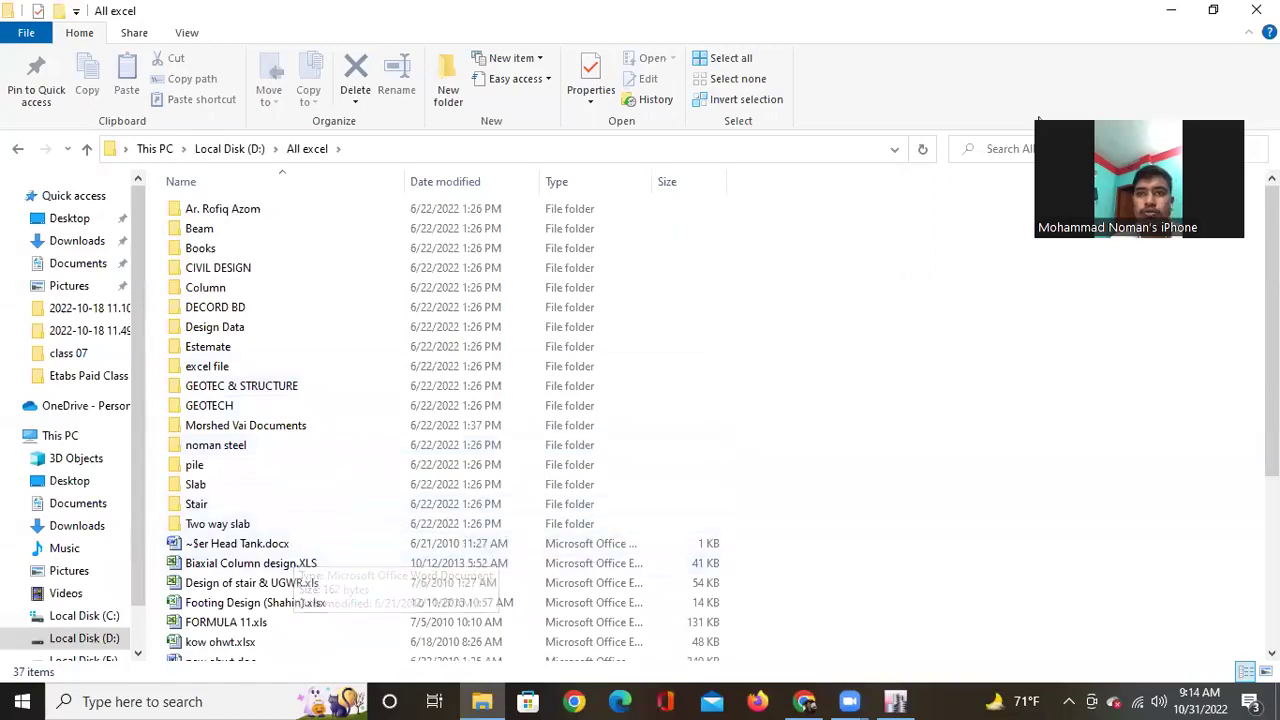
pyautogui.click(1162, 10)
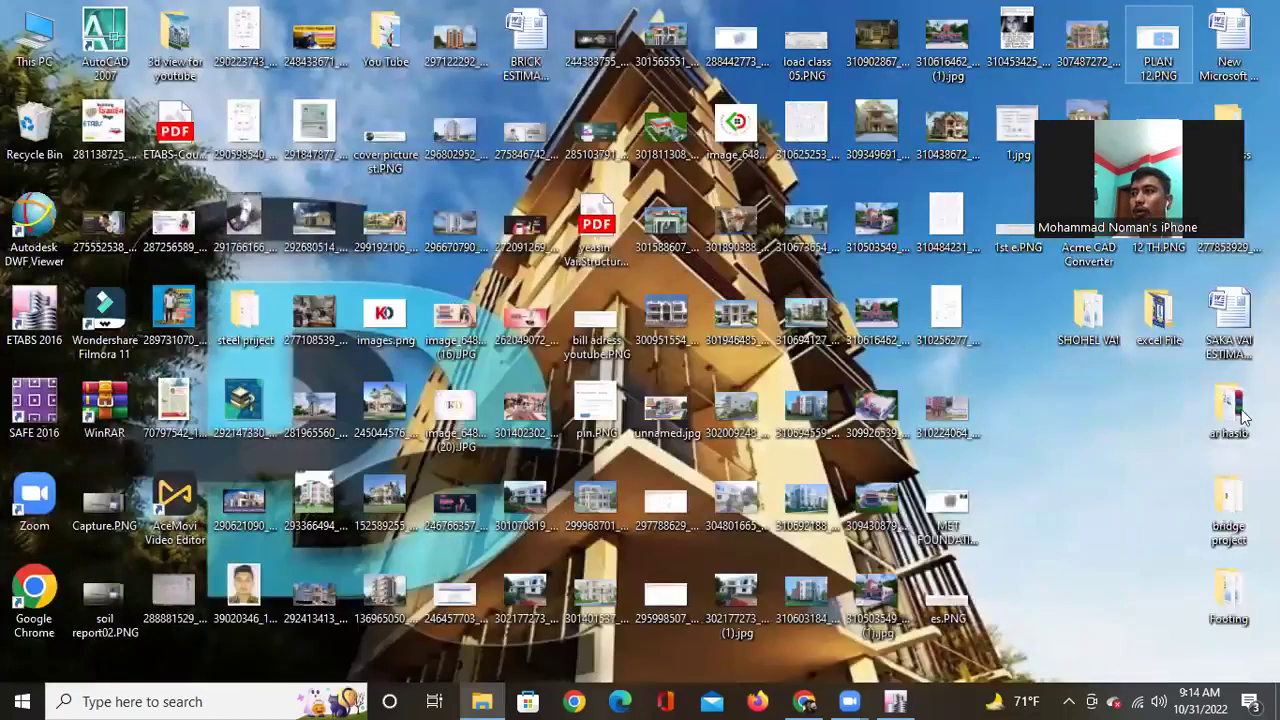
# Open CE-412-UAP.pdf from the desktop's excel File folder, inside part 05 and Design File-2020.
pyautogui.doubleClick(1158, 315)
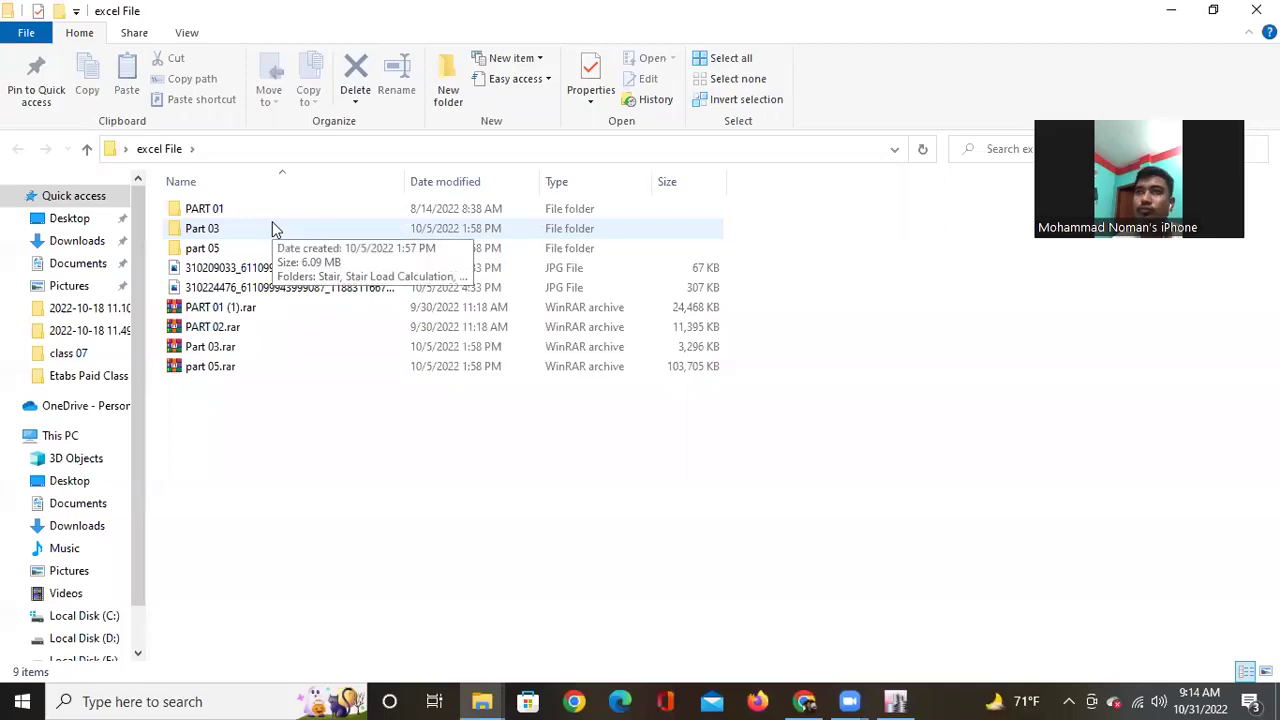
pyautogui.doubleClick(268, 250)
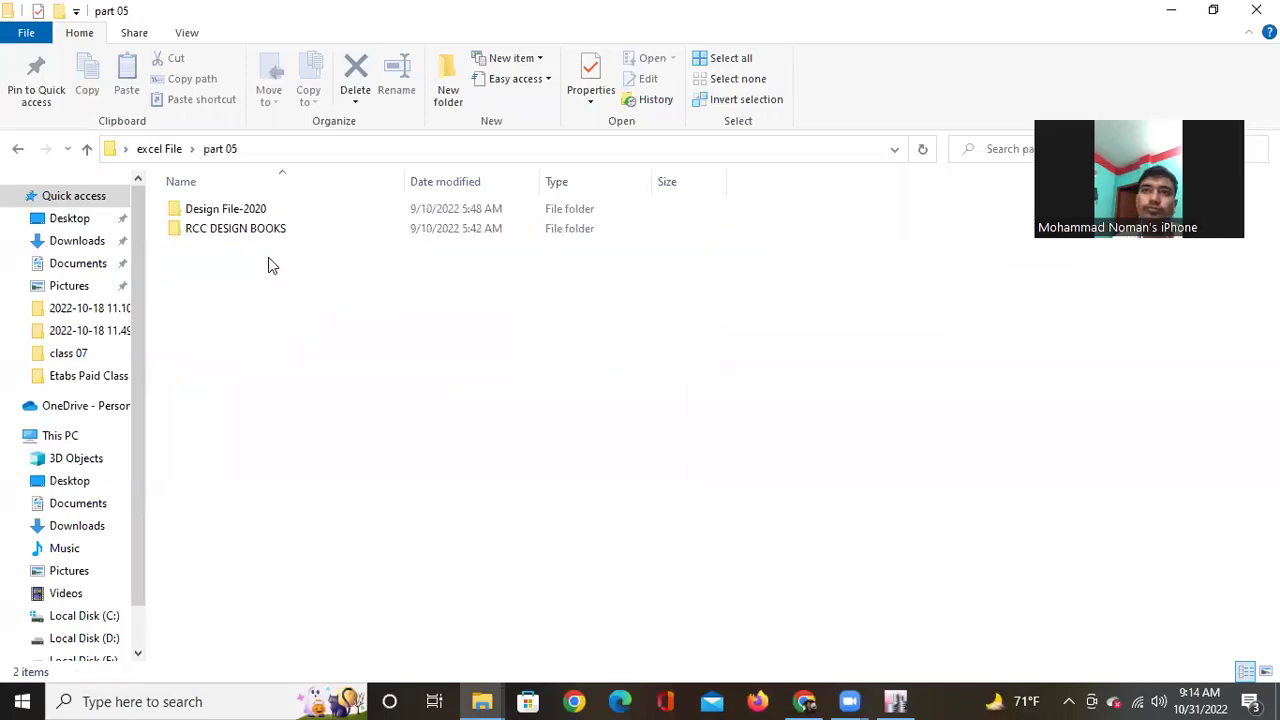
pyautogui.doubleClick(280, 210)
pyautogui.doubleClick(281, 208)
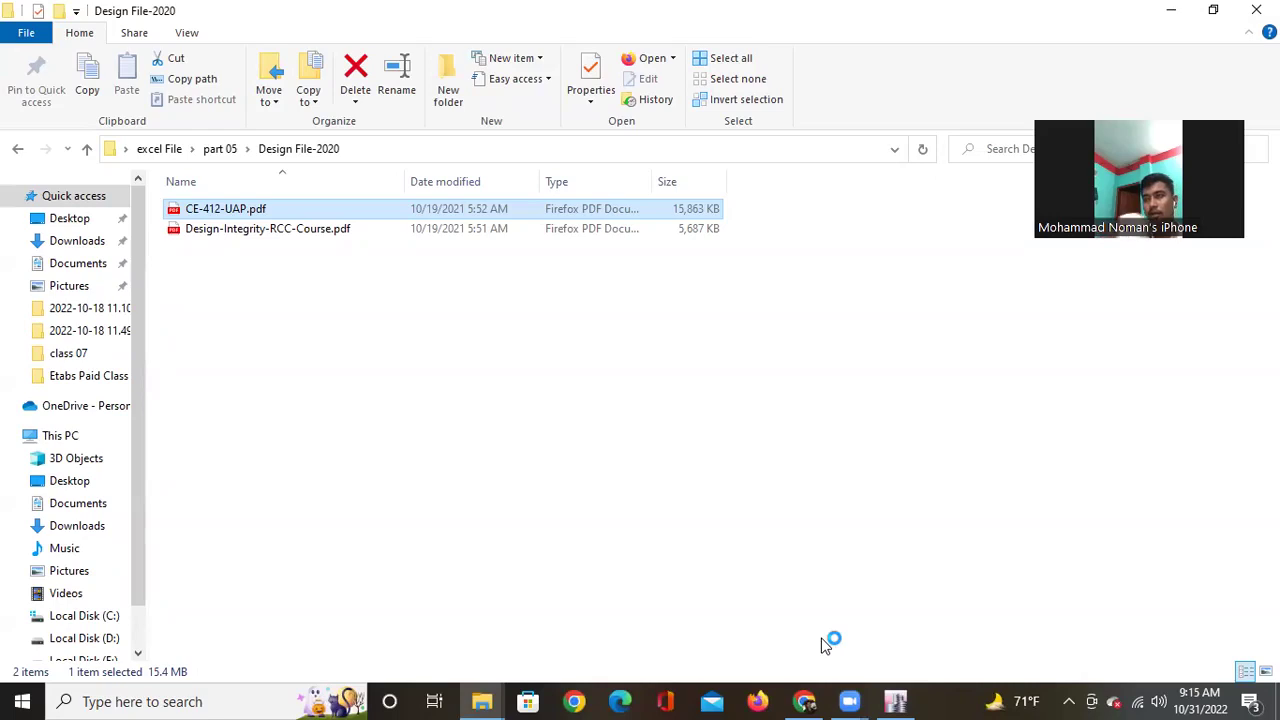
pyautogui.press('Return')
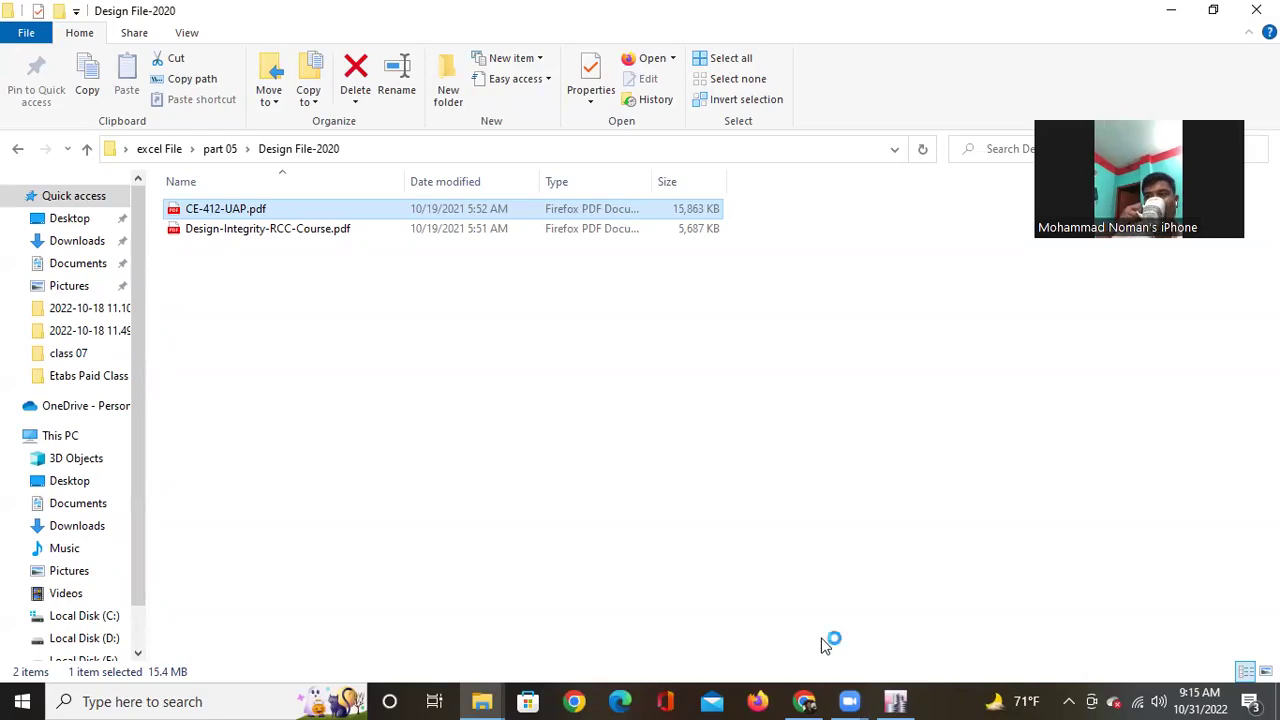
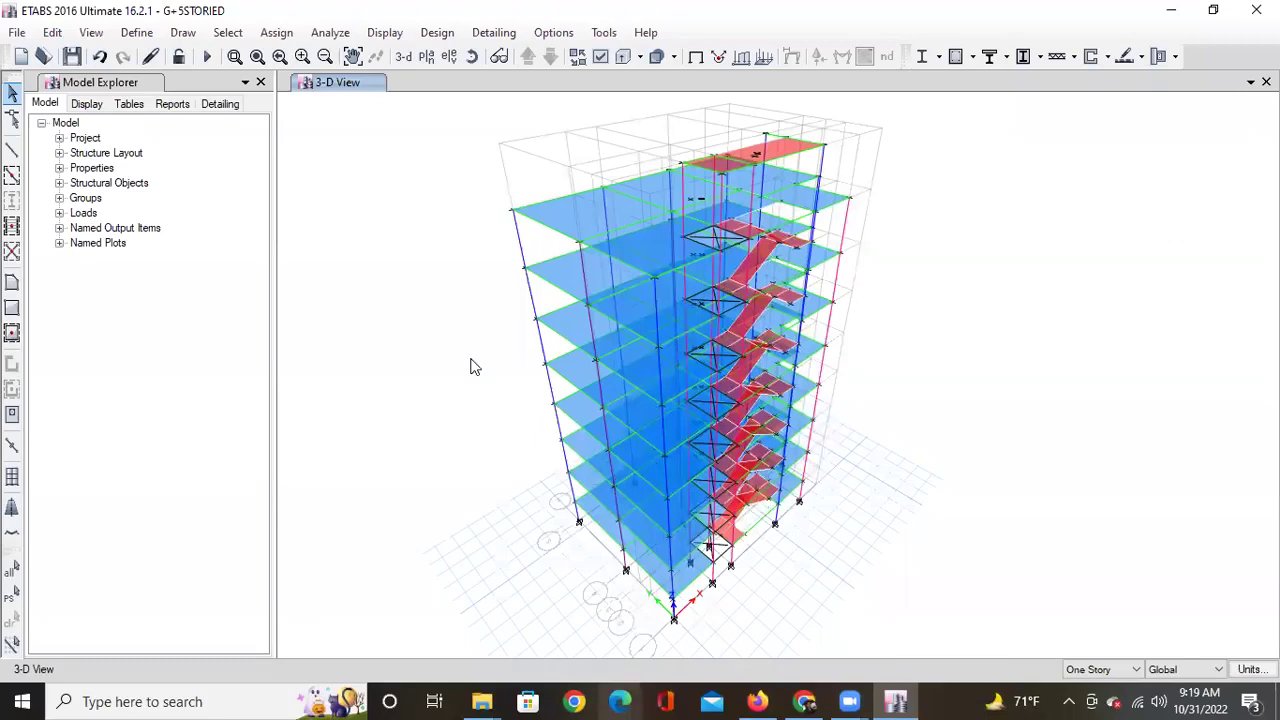
# Run the analysis of the building model and display the plan view of the Base level.
pyautogui.moveTo(471, 411); pyautogui.dragTo(451, 400, button='middle')
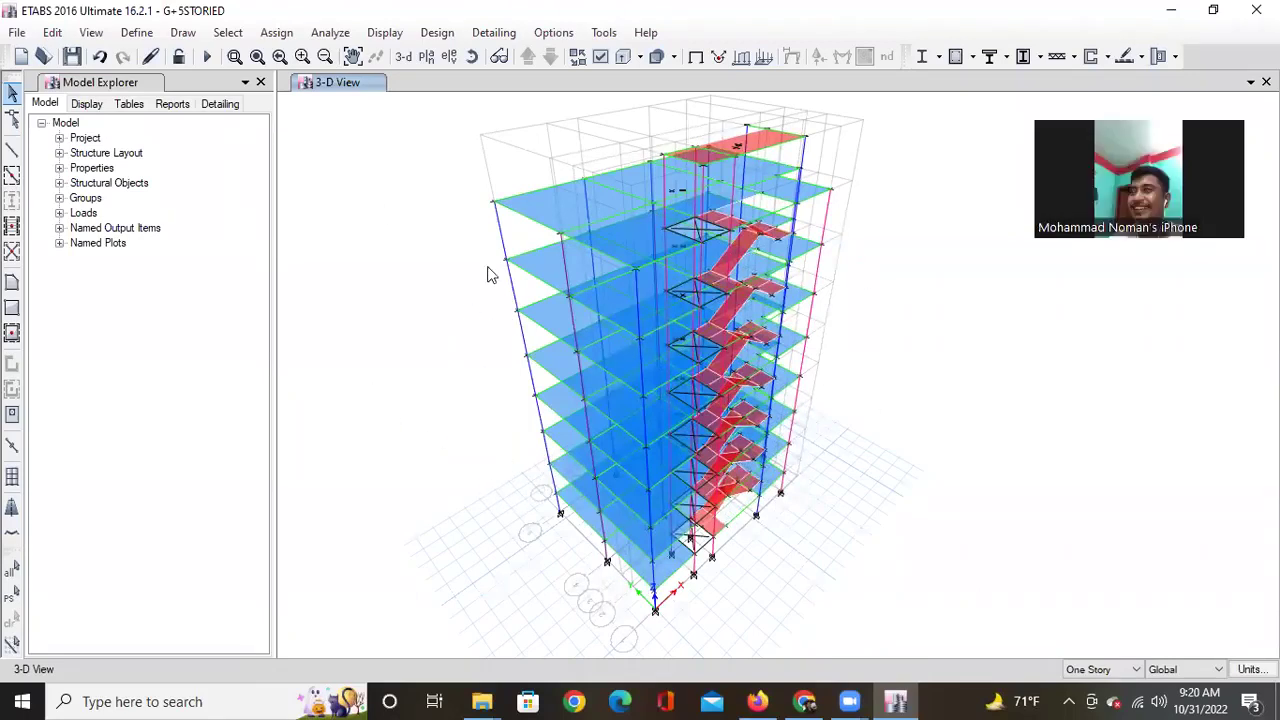
pyautogui.click(207, 56)
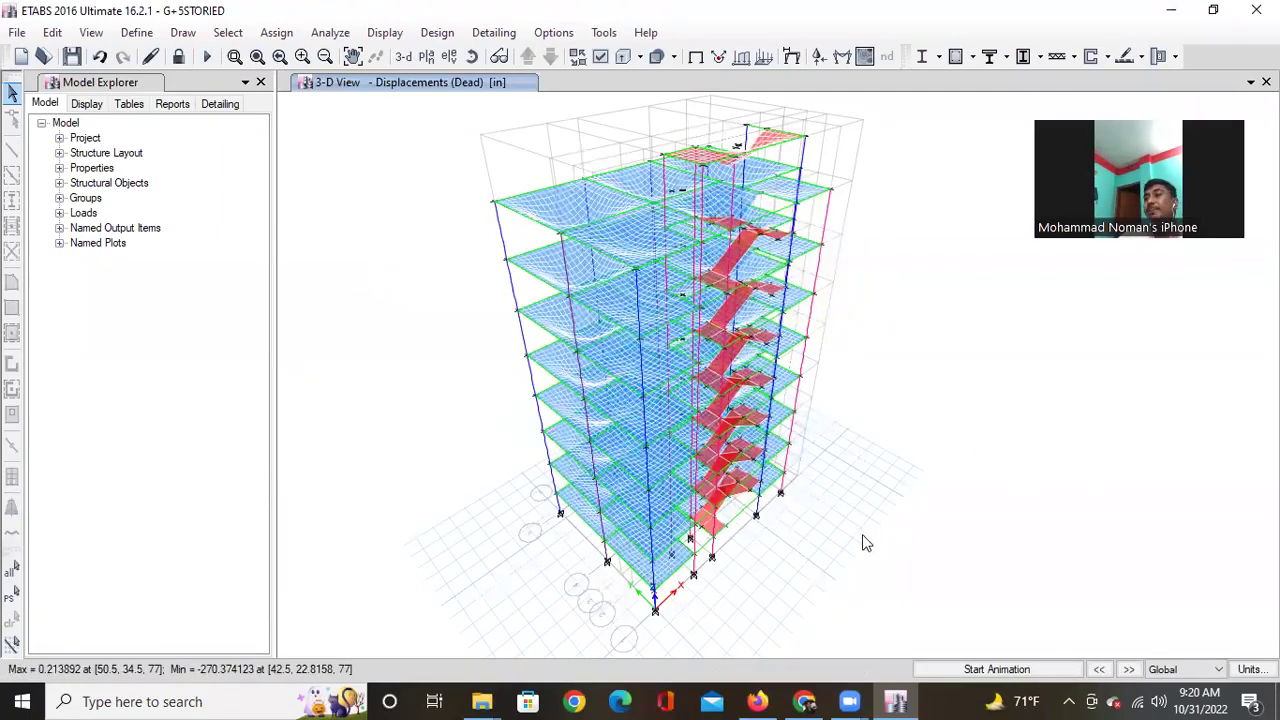
pyautogui.click(428, 57)
pyautogui.click(564, 401)
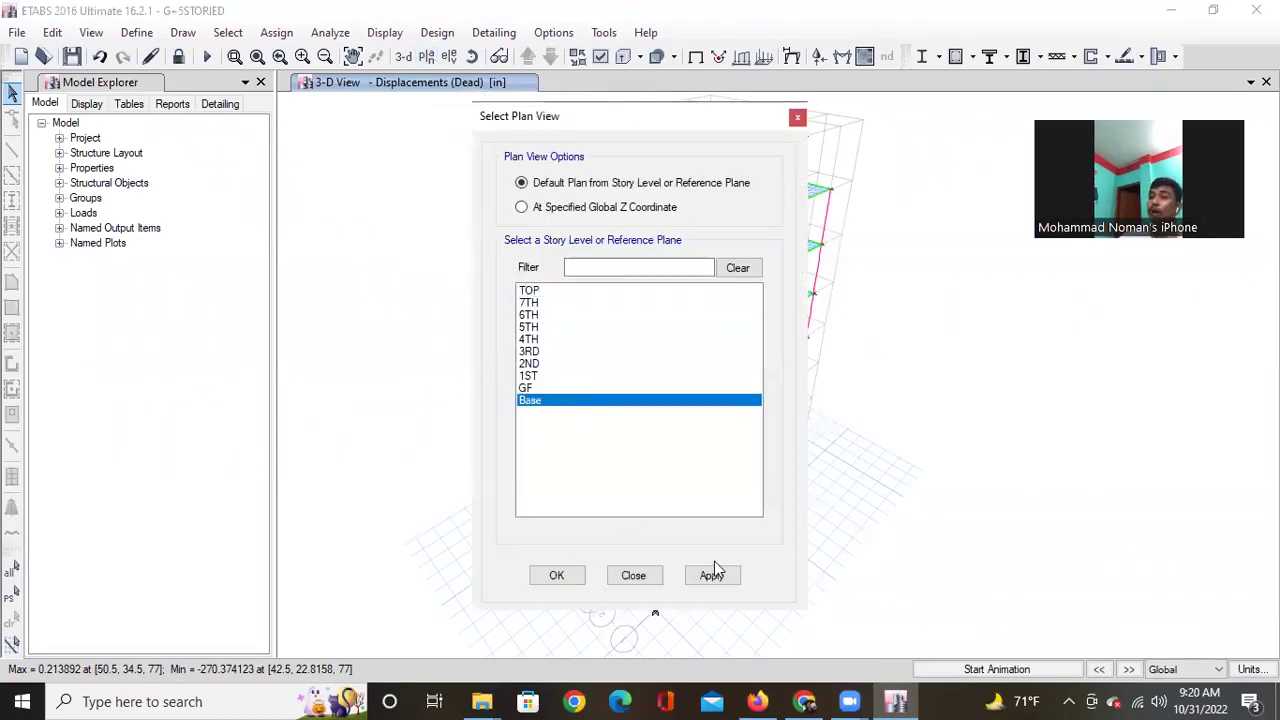
pyautogui.click(711, 575)
pyautogui.click(557, 575)
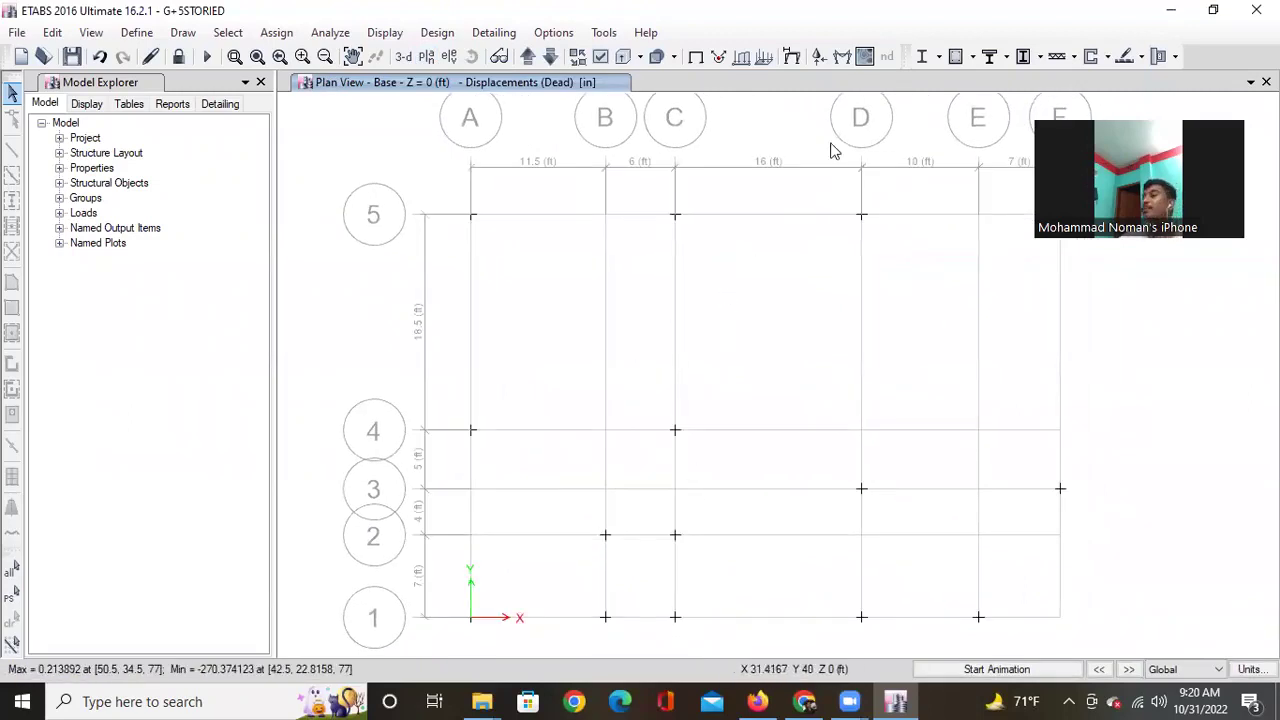
# Display the tabulated restraint reactions on the Base plan for the DL+LL combination, with only the Fz component.
pyautogui.click(819, 57)
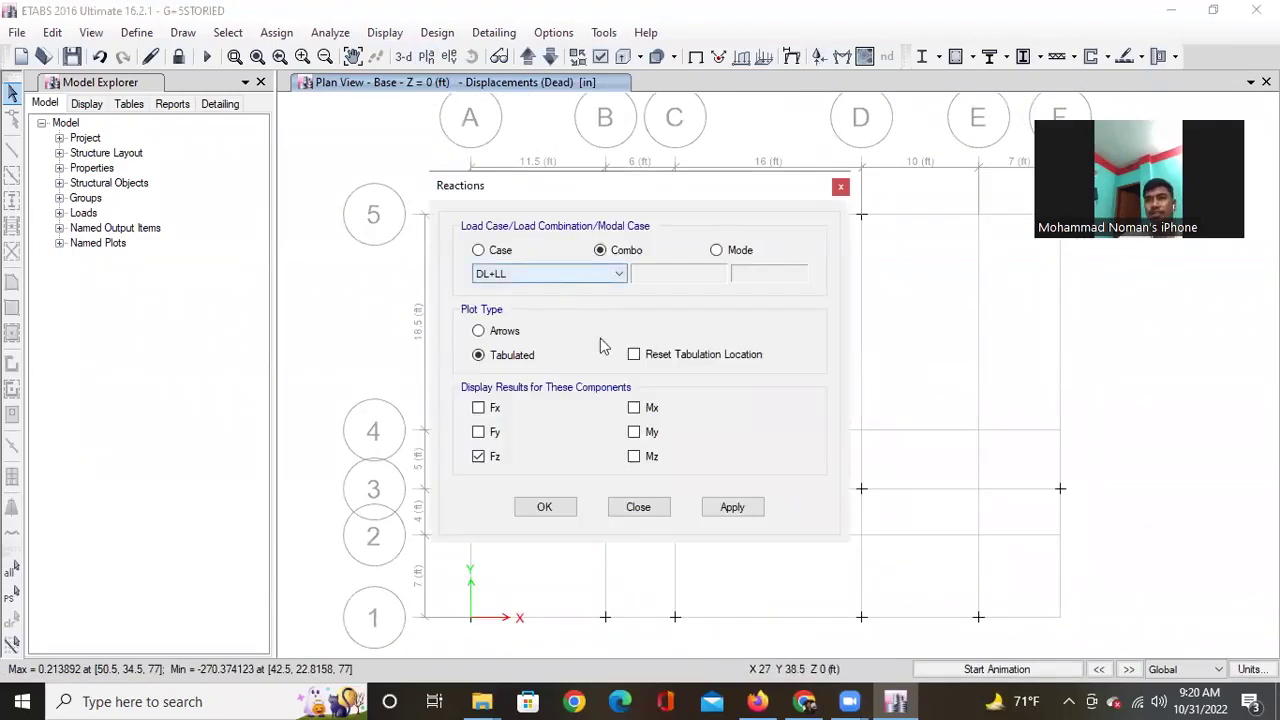
pyautogui.click(573, 287)
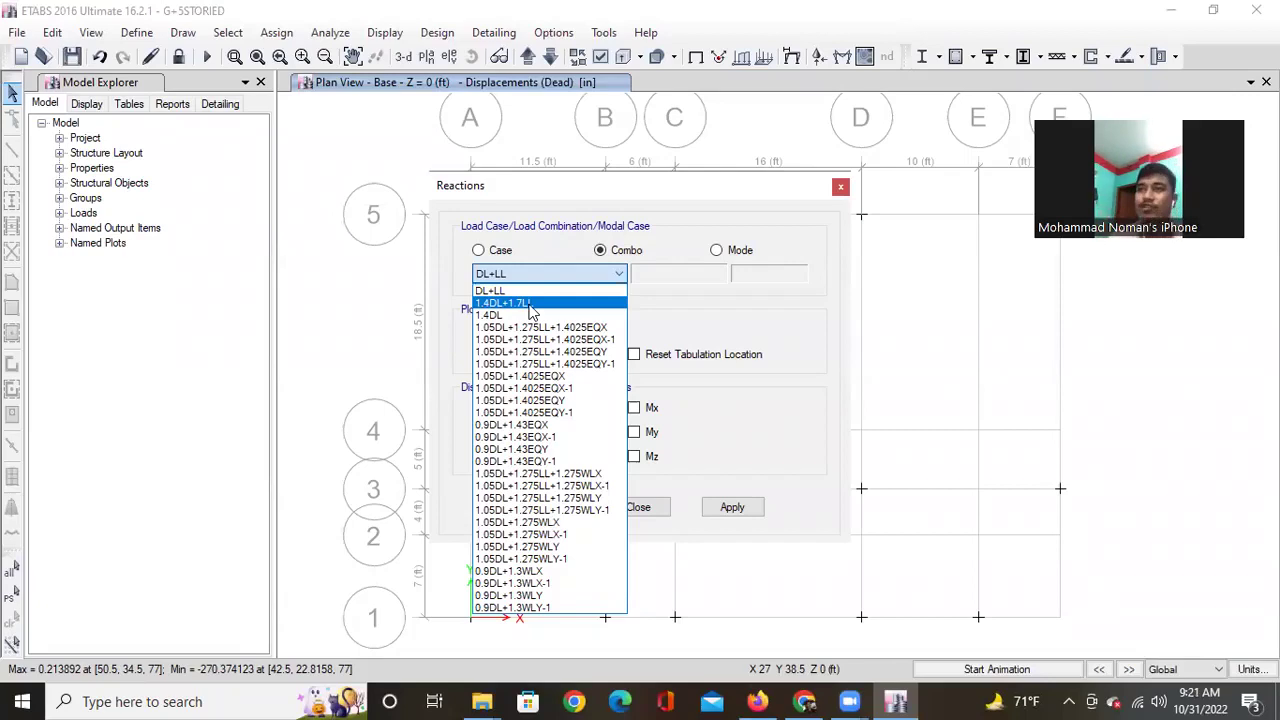
pyautogui.click(508, 274)
pyautogui.click(740, 512)
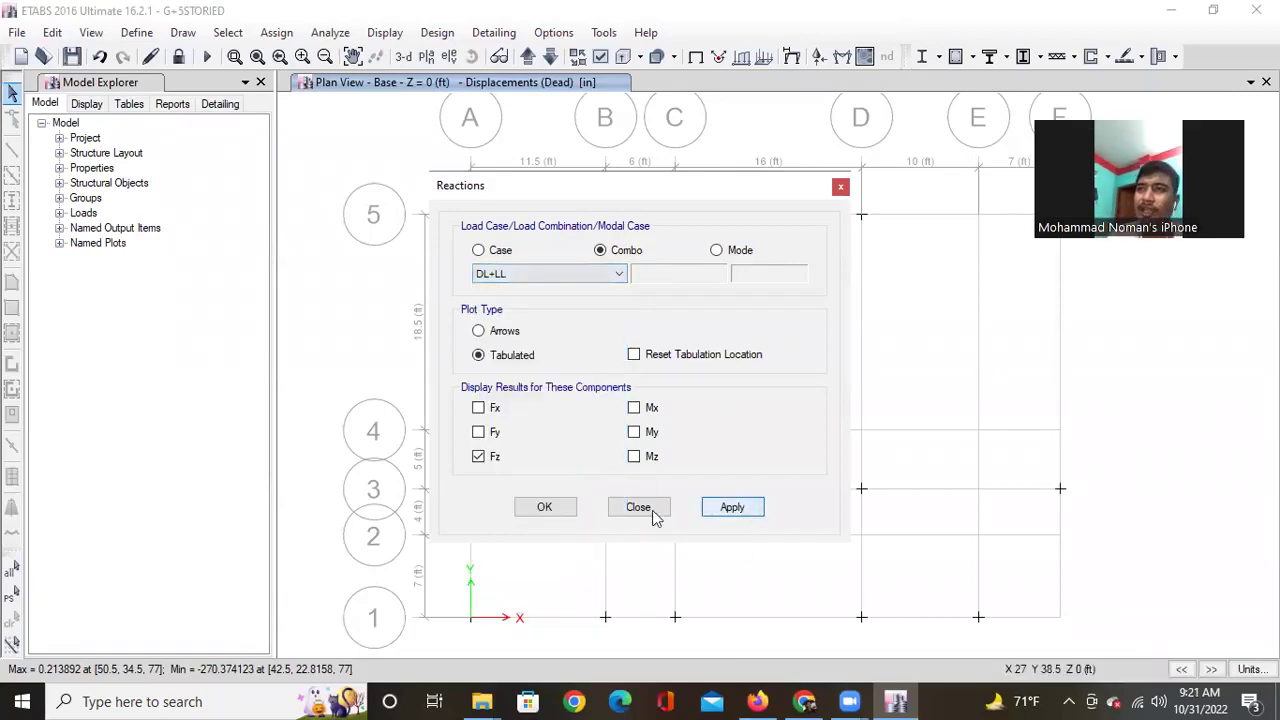
pyautogui.click(540, 507)
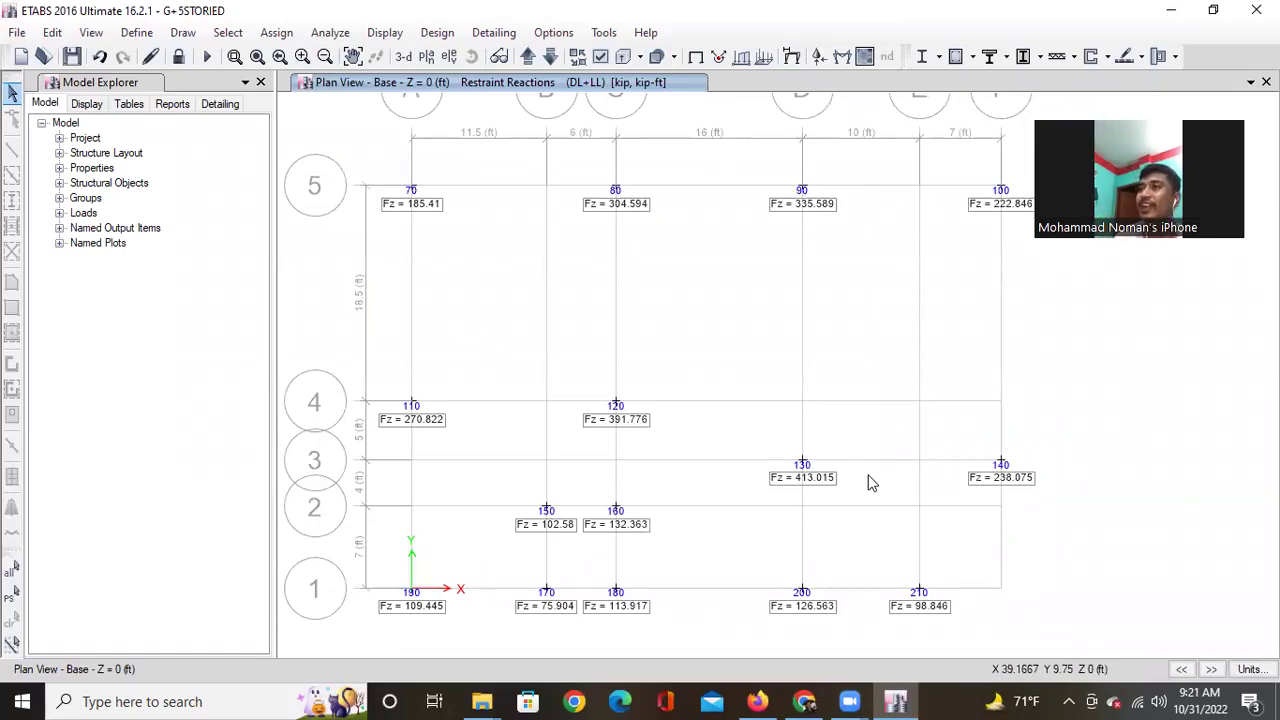
# Check the DL+LL restraint reactions in the default 3D view and return to the Base plan view.
pyautogui.click(403, 57)
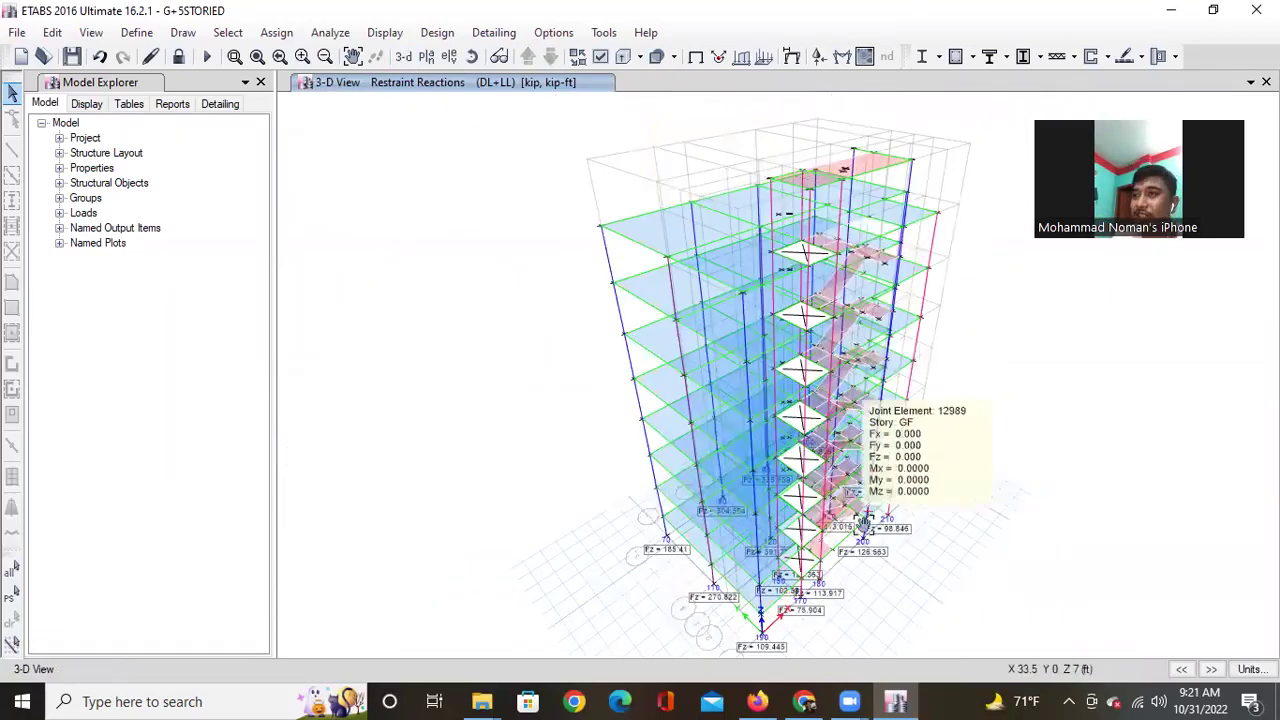
pyautogui.moveTo(862, 520); pyautogui.dragTo(812, 518, button='middle')
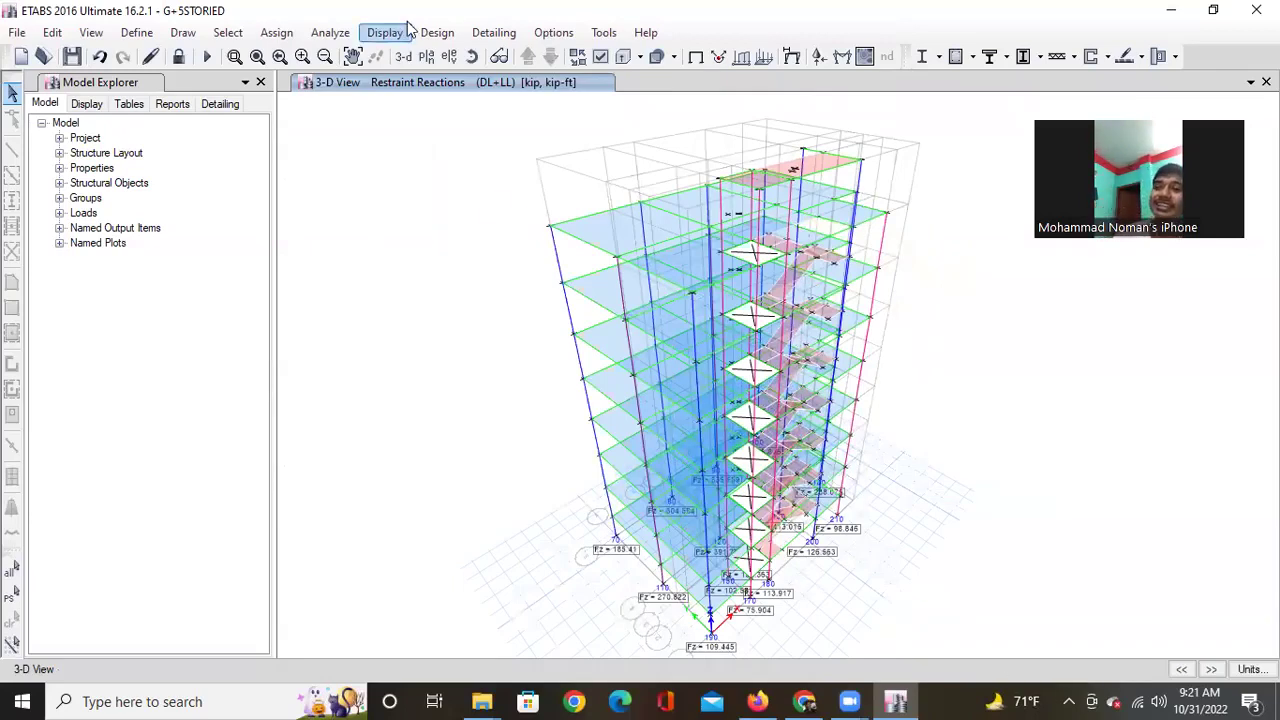
pyautogui.click(431, 58)
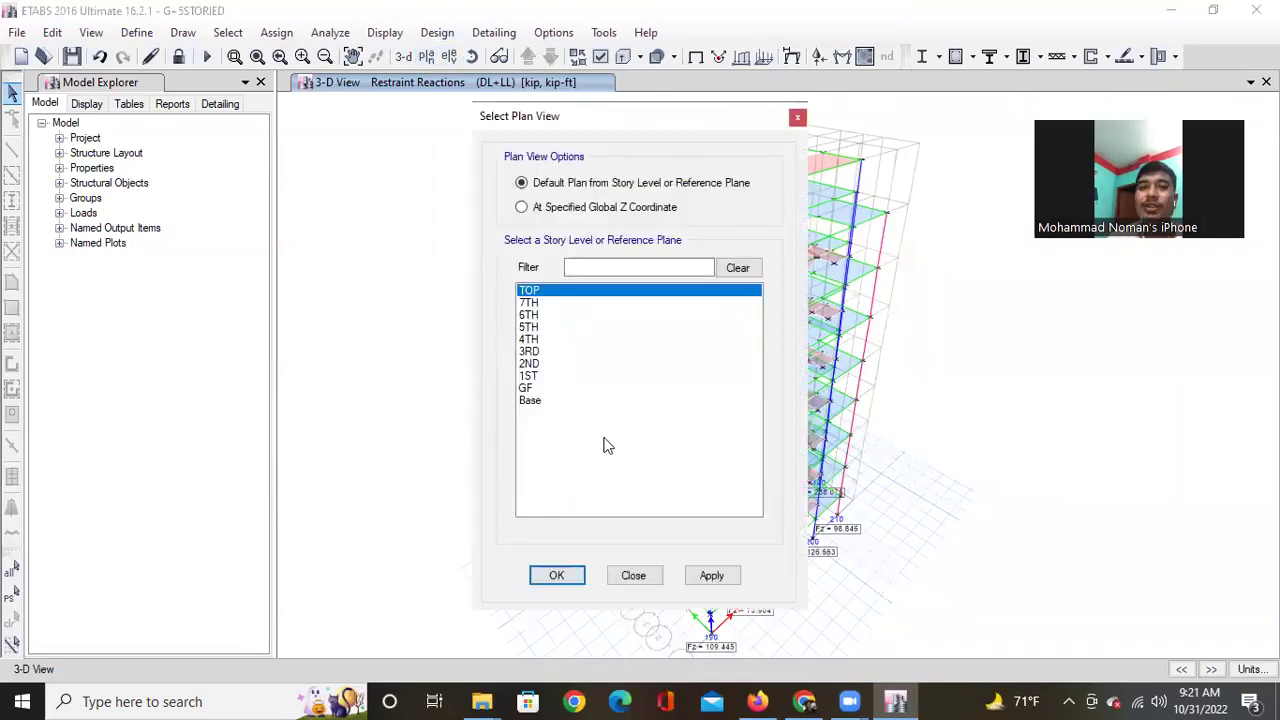
pyautogui.click(535, 402)
pyautogui.click(713, 580)
pyautogui.click(557, 575)
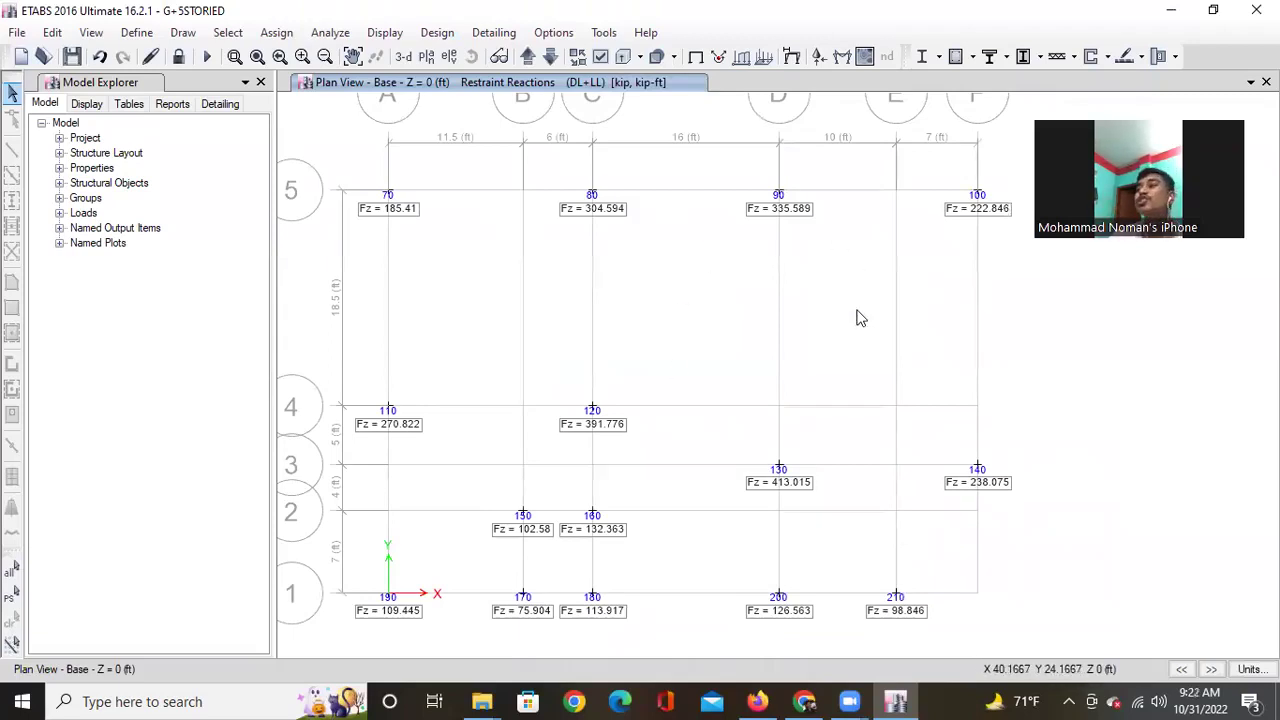
# Switch the restraint reactions back to the 3D view and inspect the Fz values at the column bases.
pyautogui.click(405, 60)
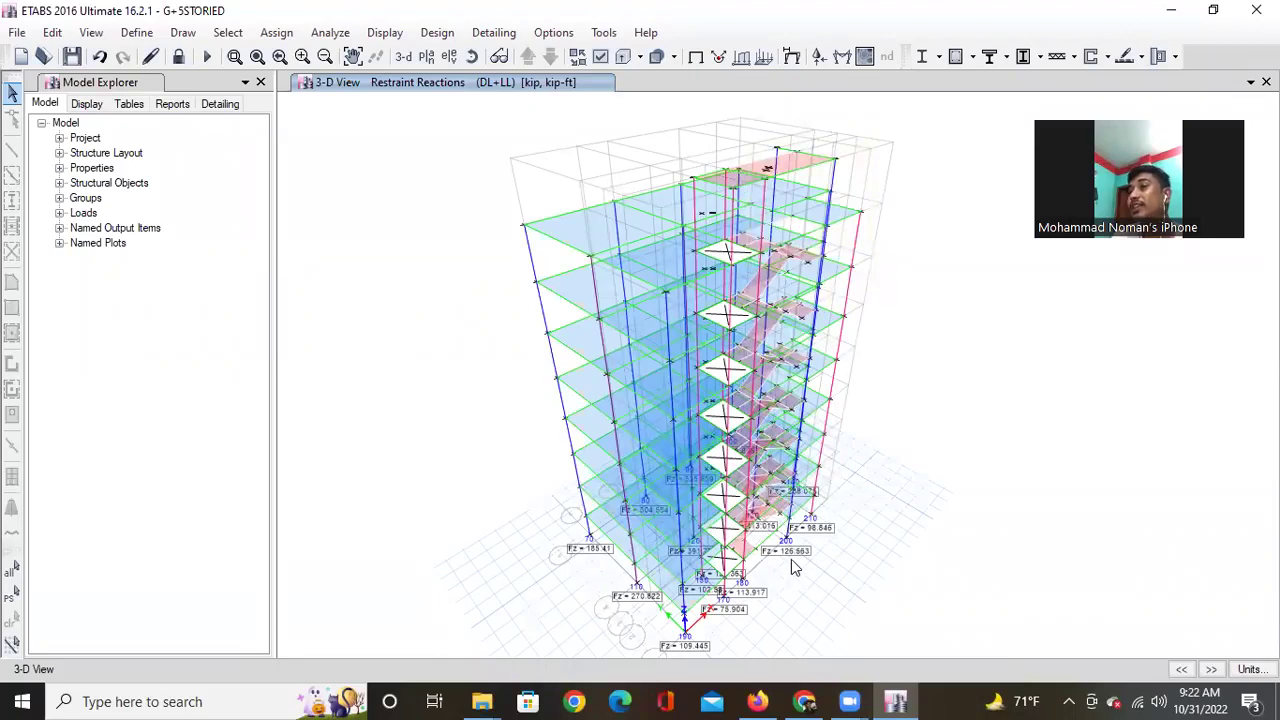
pyautogui.scroll(3, 793, 563)
pyautogui.scroll(-2, 793, 563)
pyautogui.scroll(-1, 772, 525)
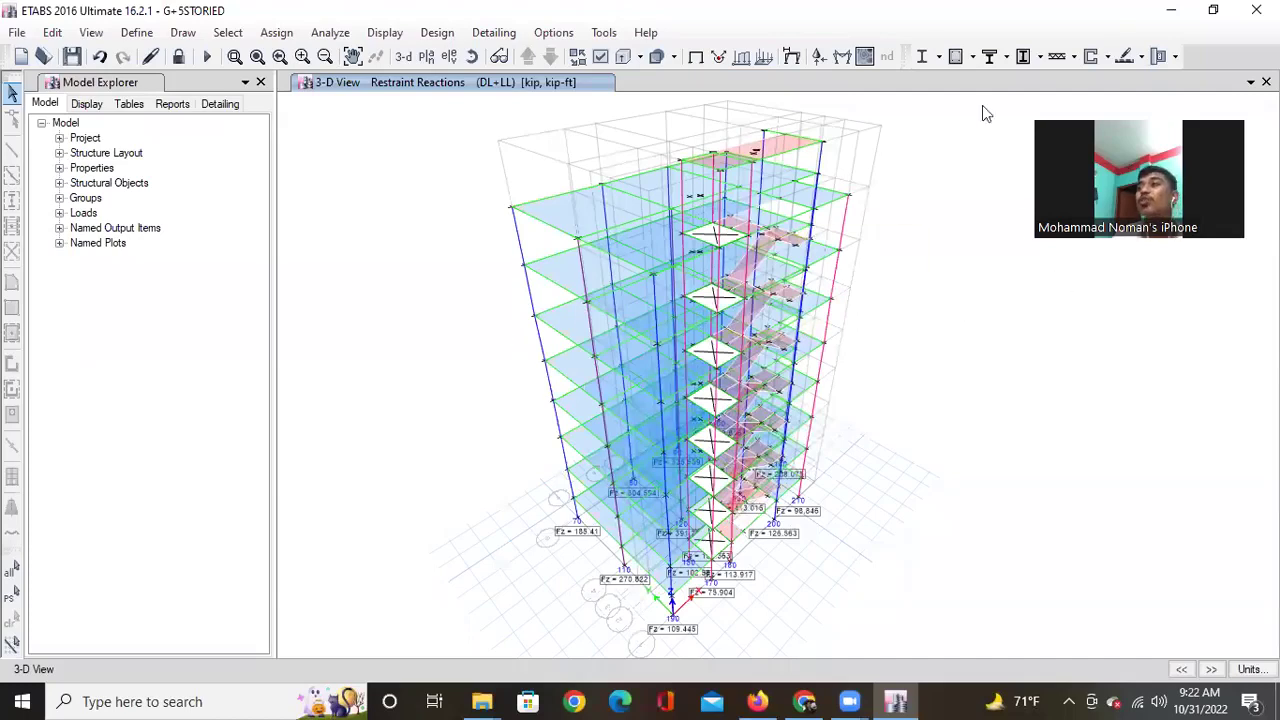
# Run the concrete frame design and examine the ACI 318-14 longitudinal reinforcing on the lower stories in 3D.
pyautogui.click(955, 57)
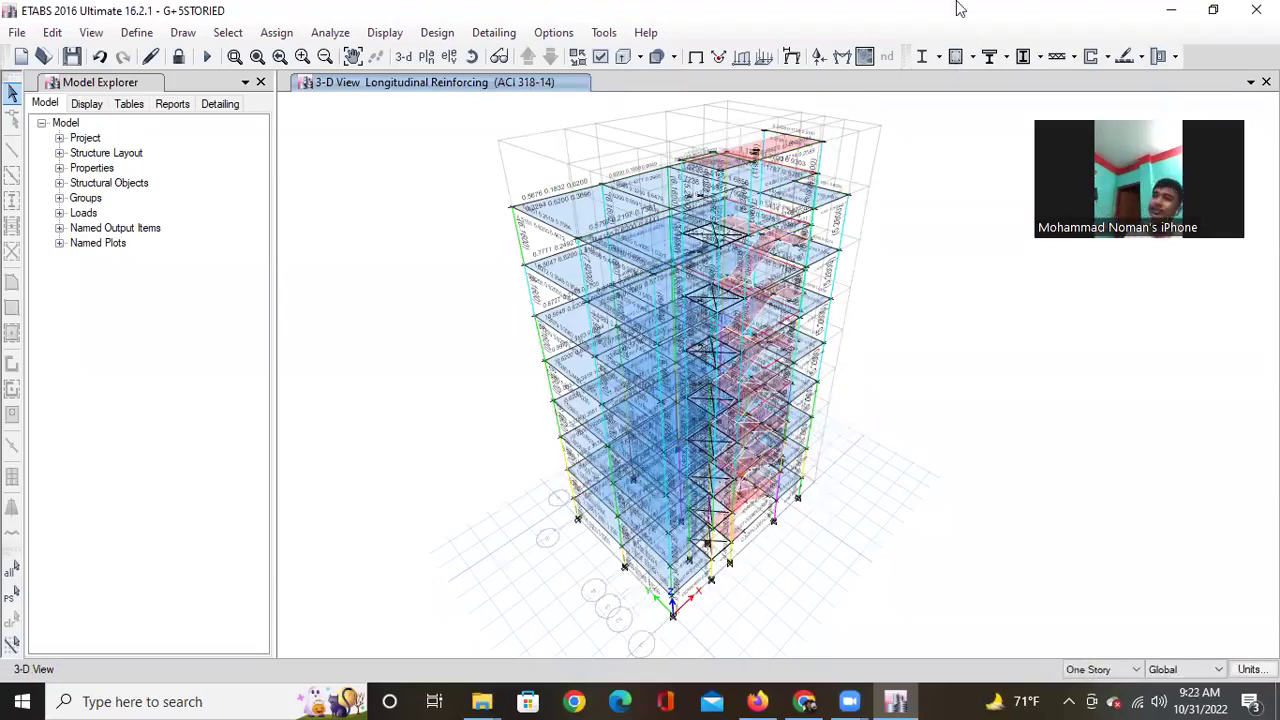
pyautogui.click(471, 56)
pyautogui.moveTo(471, 526); pyautogui.dragTo(420, 468)
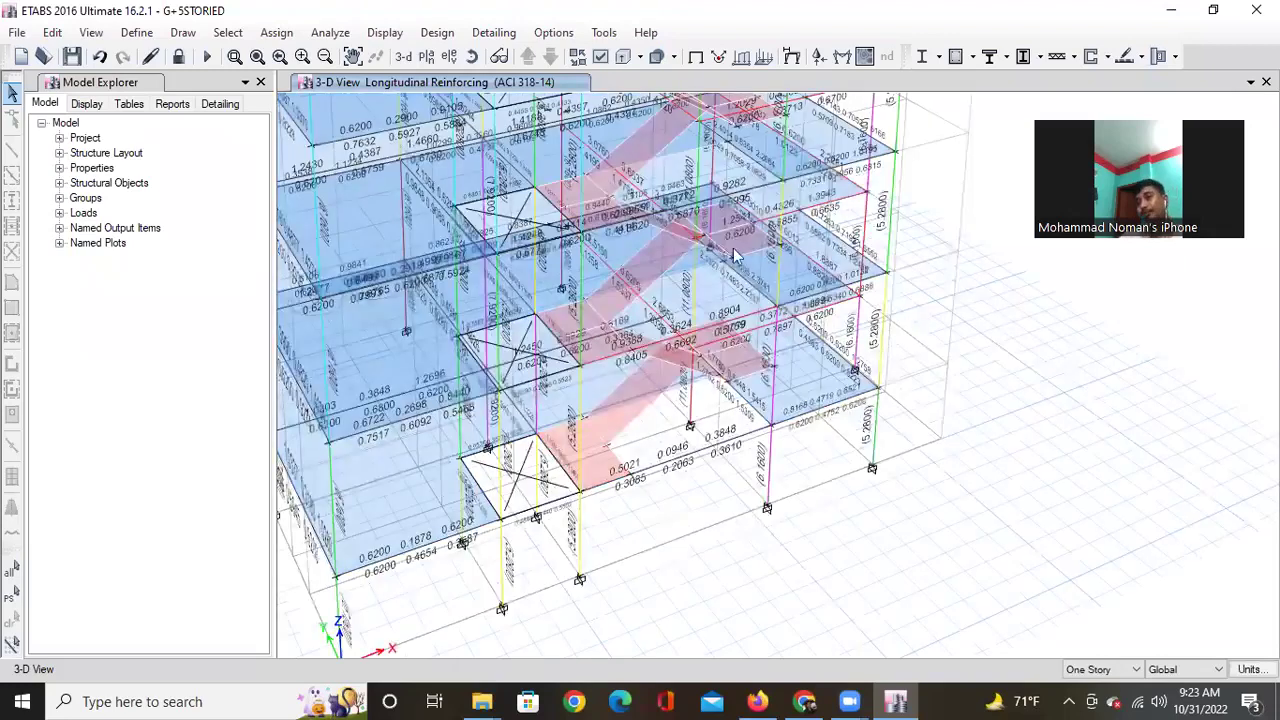
pyautogui.scroll(-3, 756, 518)
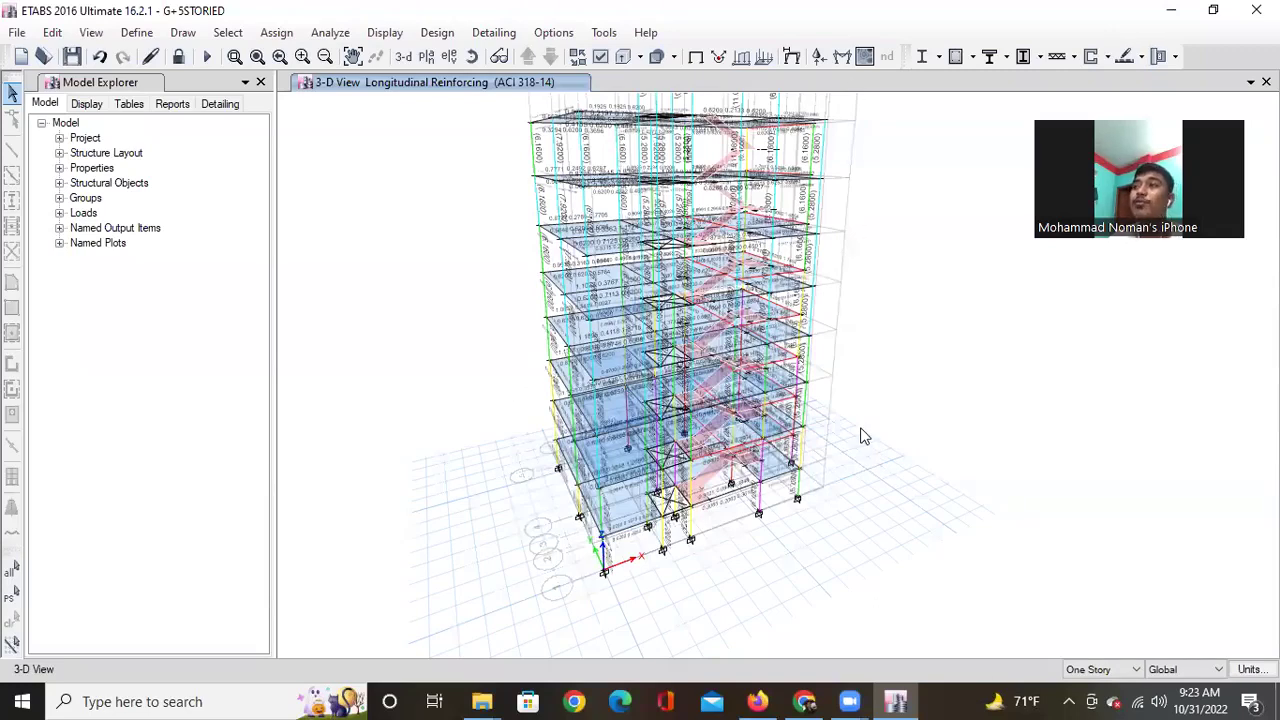
pyautogui.moveTo(858, 458); pyautogui.dragTo(689, 533, button='middle')
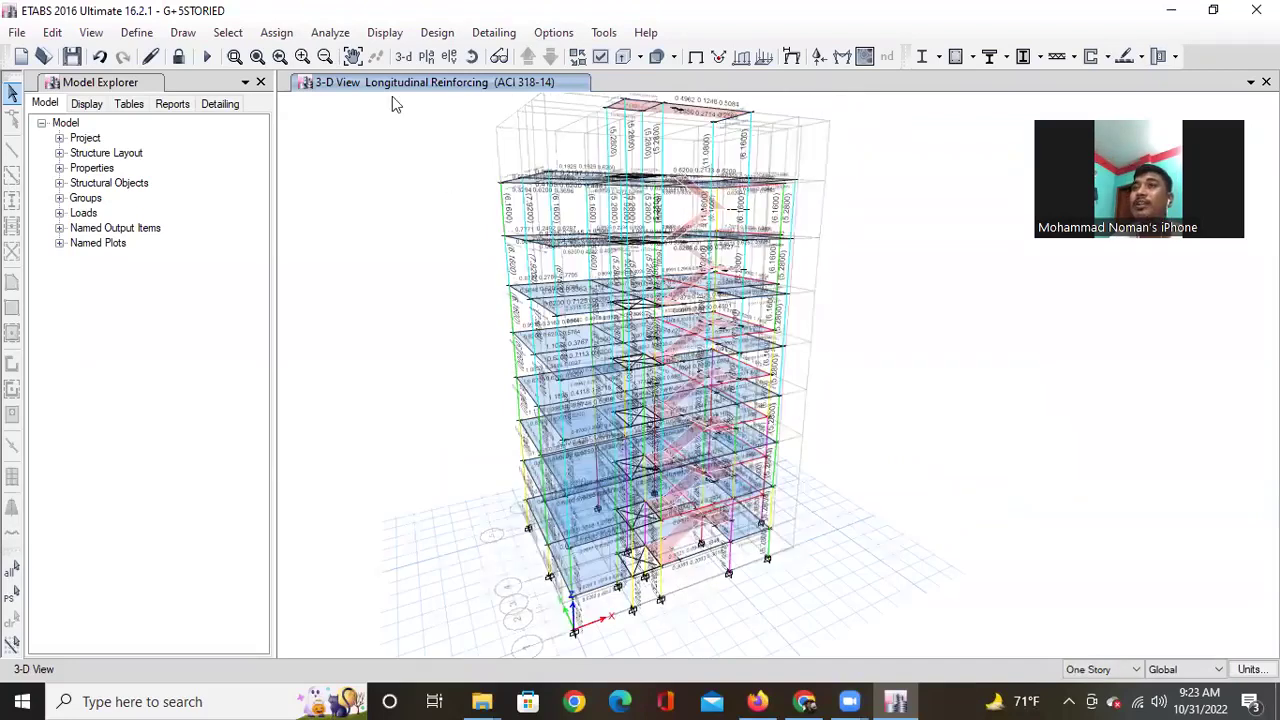
# Show the longitudinal reinforcing on the Base plan and move up one level to the GF plan.
pyautogui.click(432, 60)
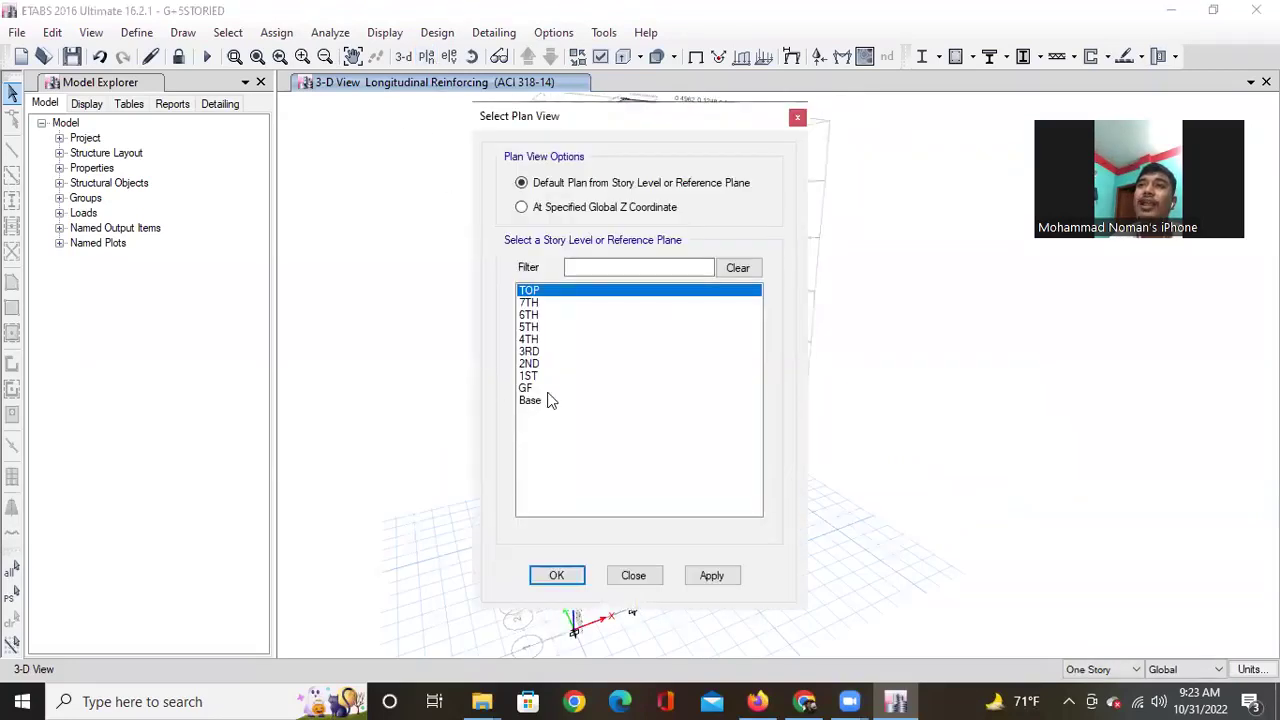
pyautogui.click(545, 401)
pyautogui.click(711, 575)
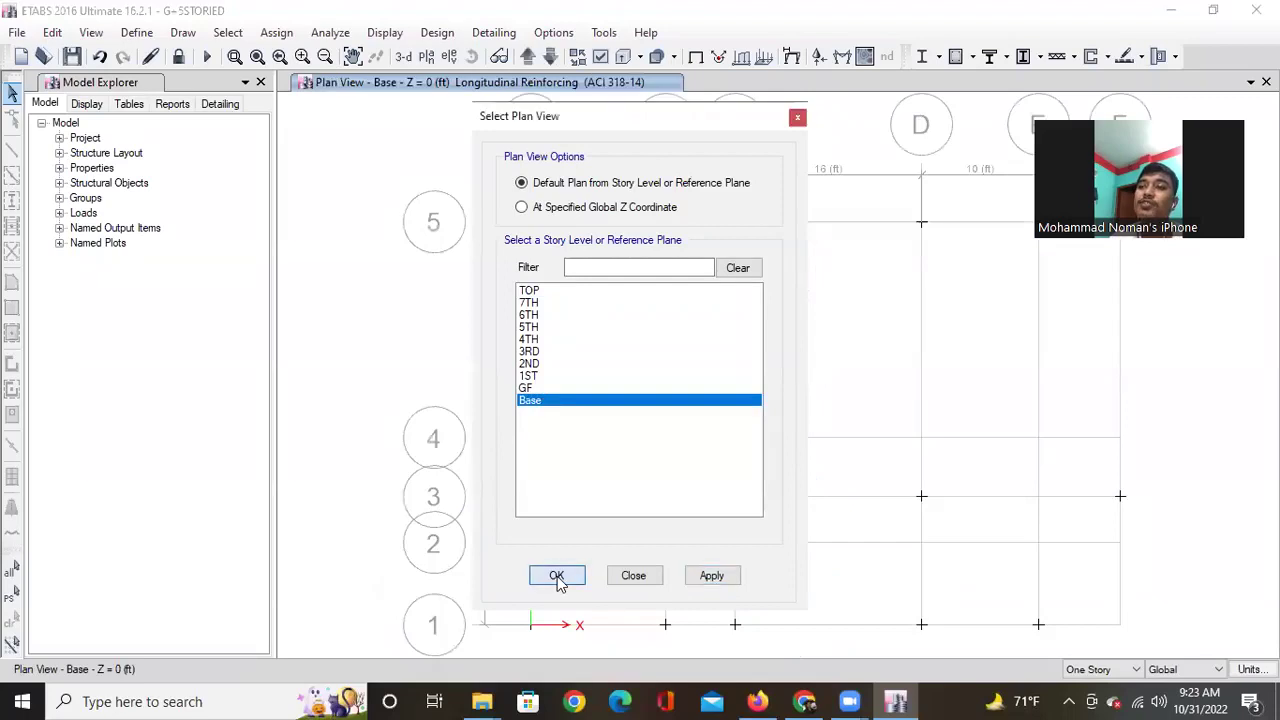
pyautogui.click(556, 575)
pyautogui.moveTo(612, 515); pyautogui.dragTo(600, 511, button='middle')
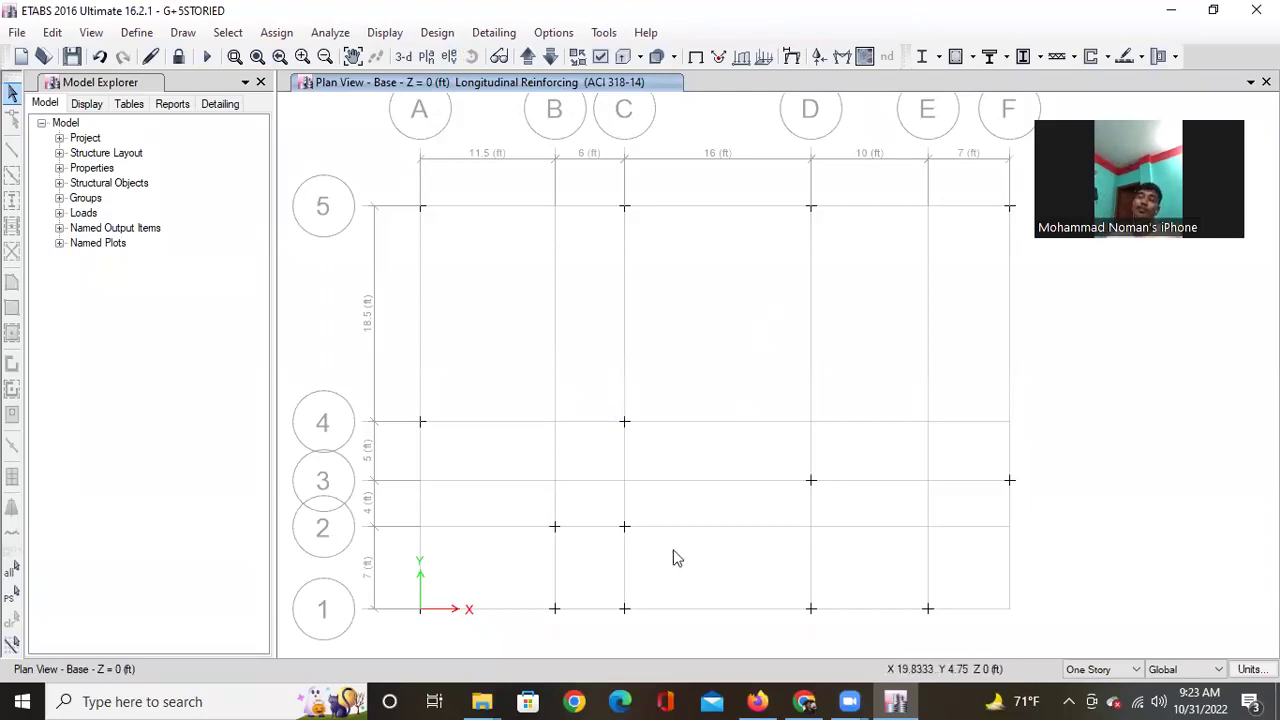
pyautogui.moveTo(697, 538); pyautogui.dragTo(689, 538, button='middle')
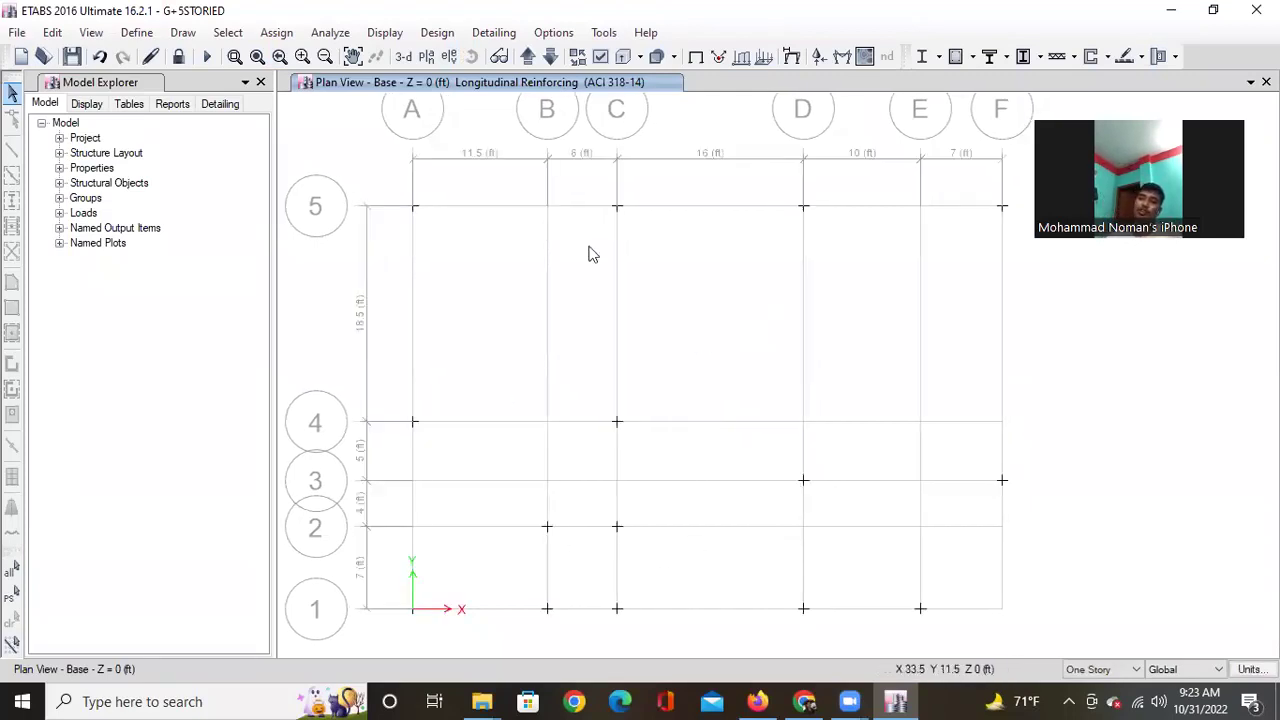
pyautogui.click(527, 58)
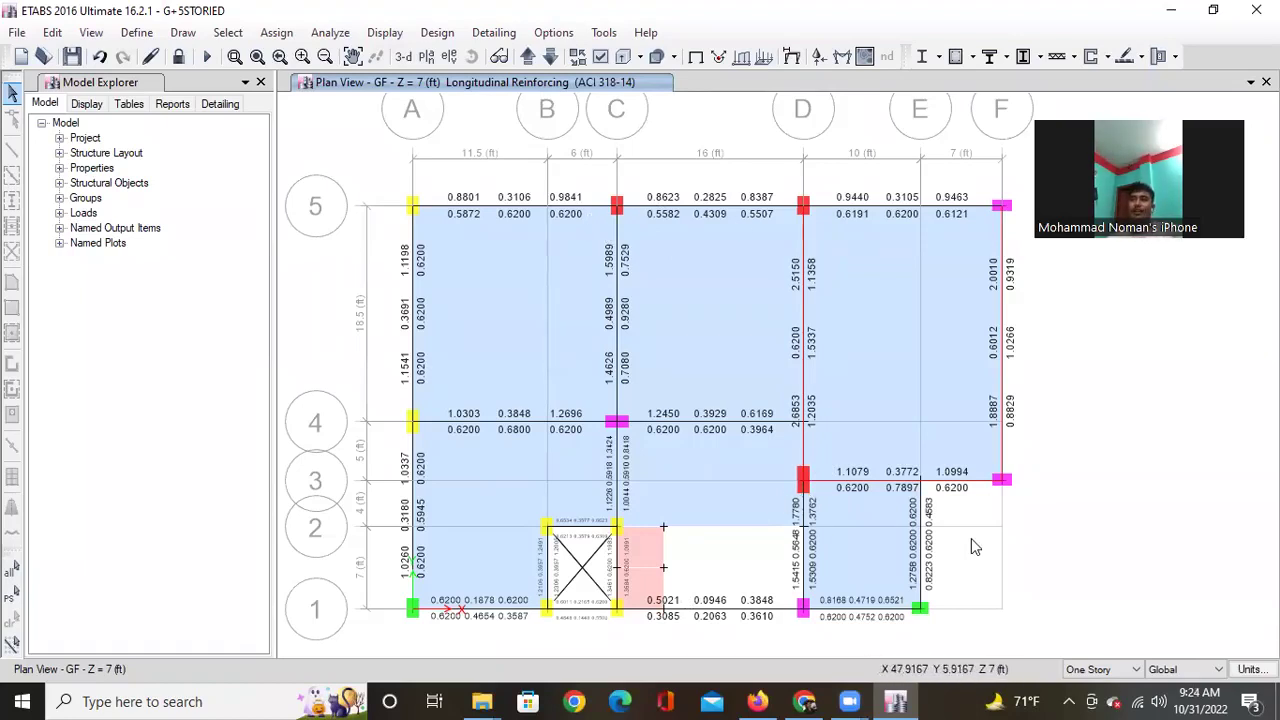
# Display the Column P-M-M Interaction Ratios as concrete frame design output on the GF plan.
pyautogui.moveTo(960, 543); pyautogui.dragTo(944, 538, button='middle')
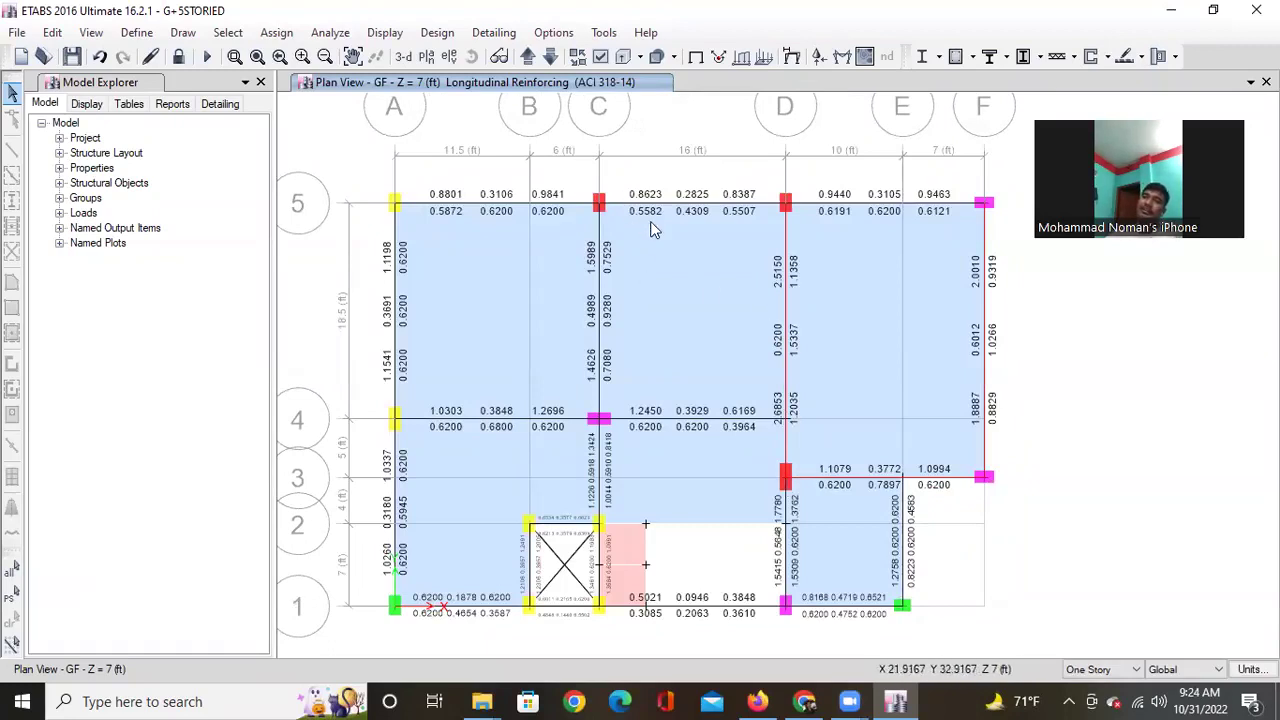
pyautogui.click(972, 60)
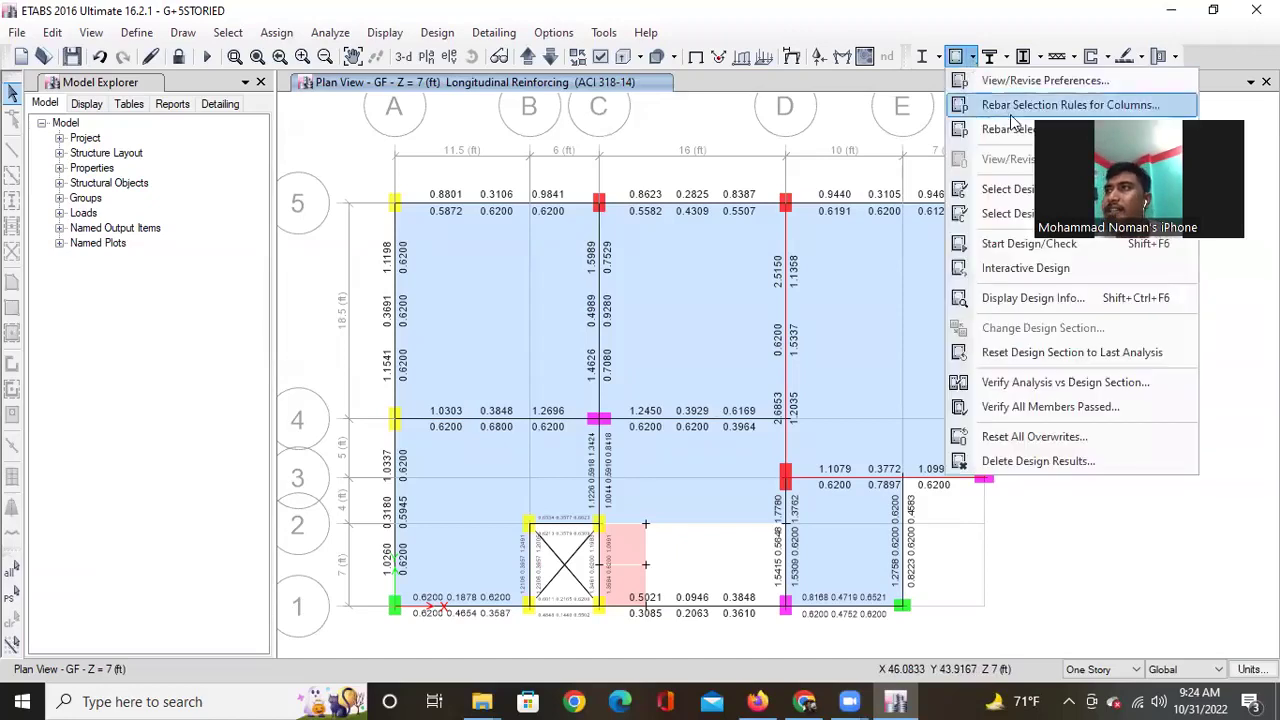
pyautogui.click(1032, 298)
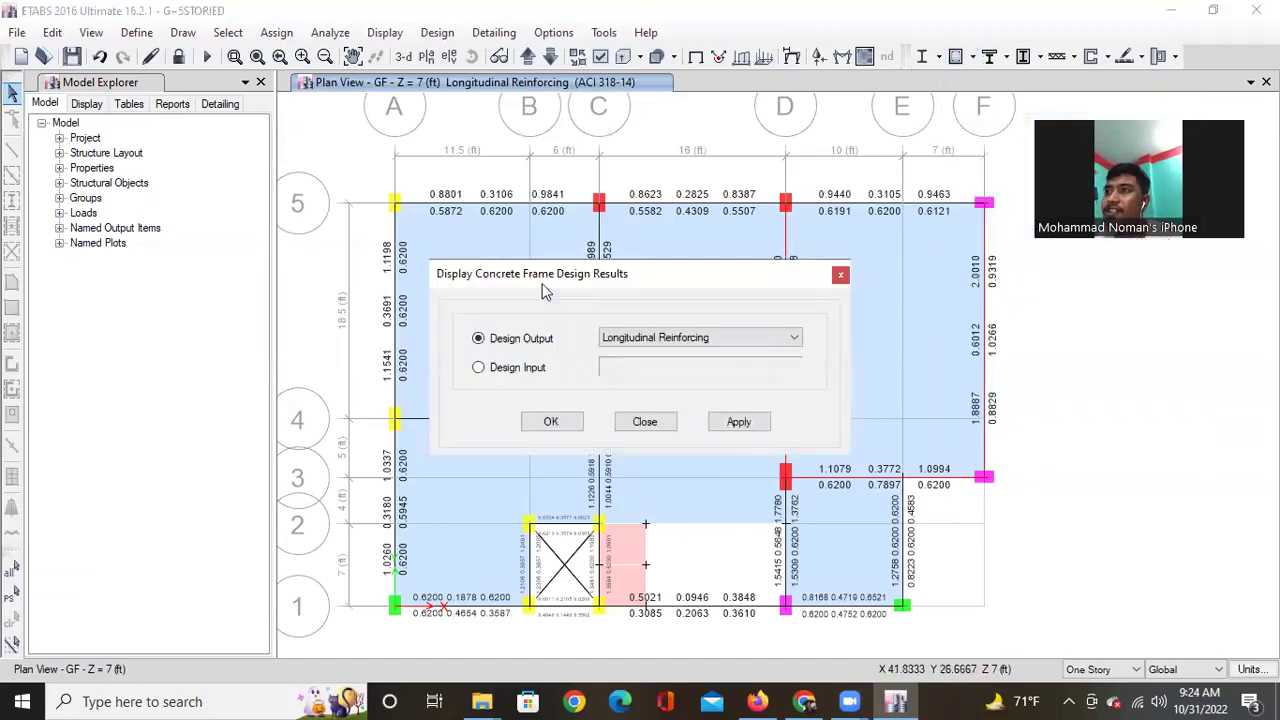
pyautogui.click(643, 340)
pyautogui.click(673, 391)
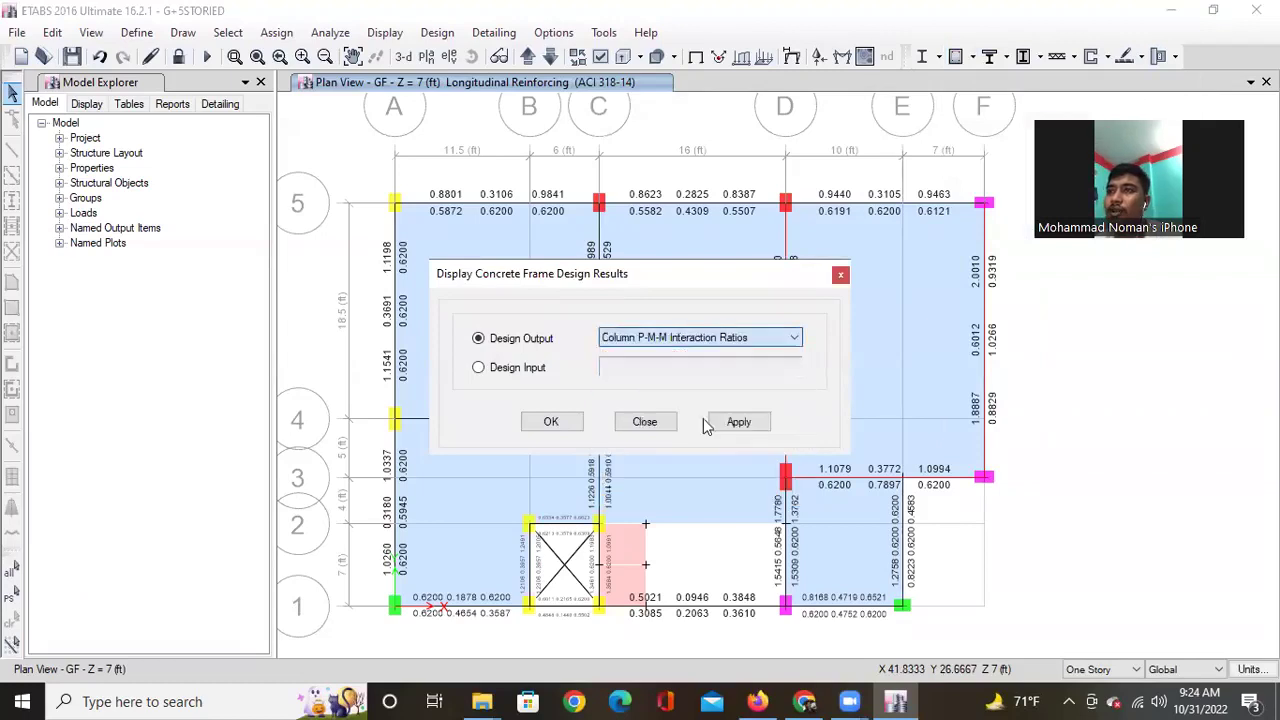
pyautogui.click(738, 421)
pyautogui.click(551, 422)
pyautogui.moveTo(766, 509); pyautogui.dragTo(797, 480, button='middle')
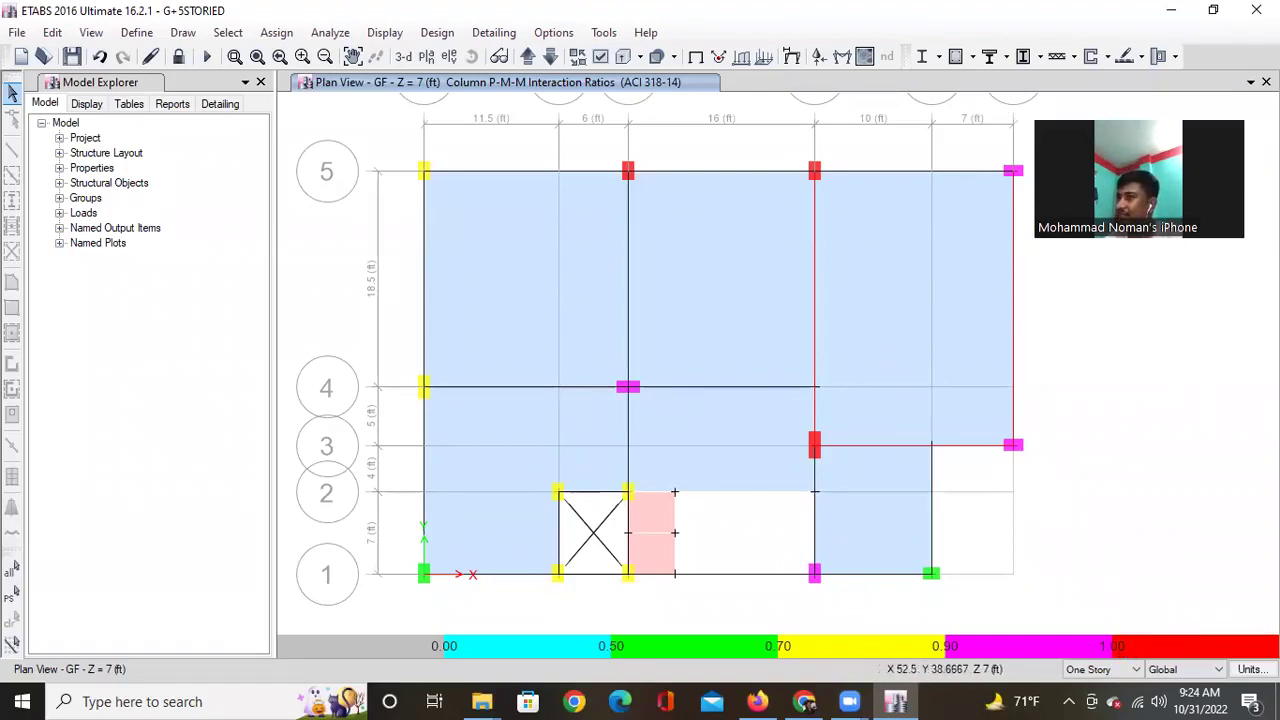
# Review the ACI 318-14 concrete frame design preferences, including the utilization factor limit, and close them without changes.
pyautogui.click(971, 57)
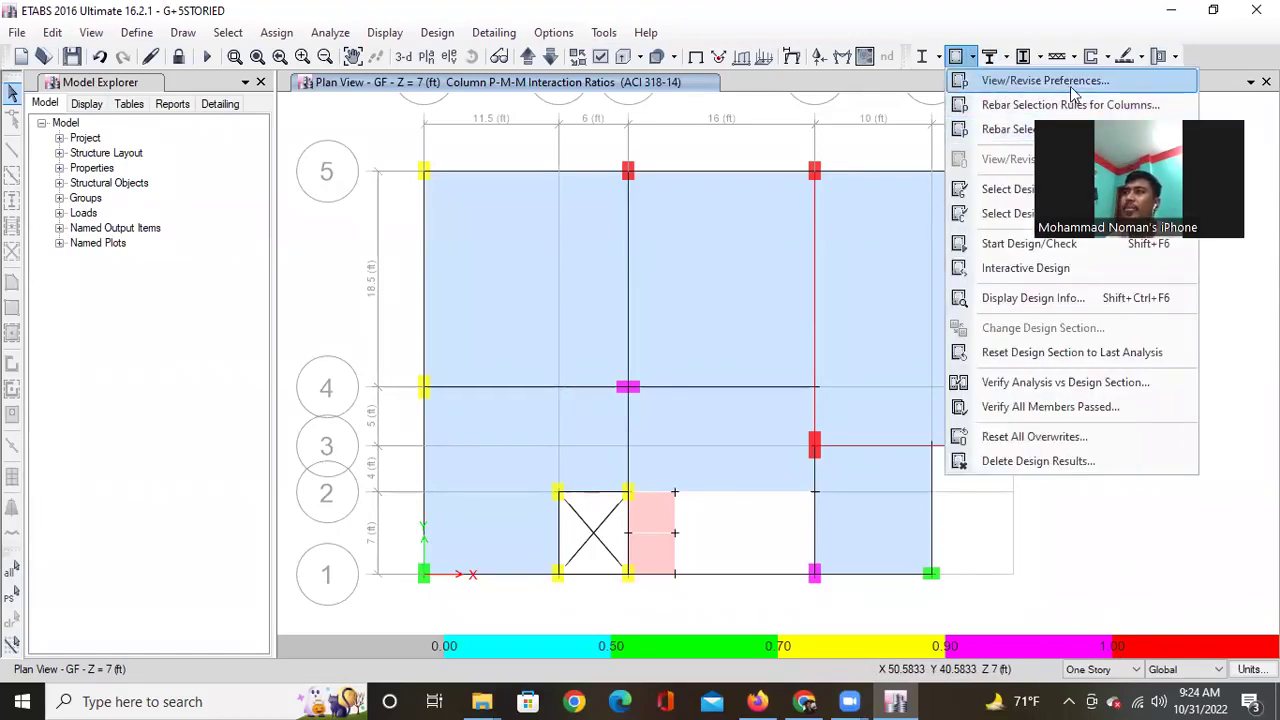
pyautogui.click(1045, 81)
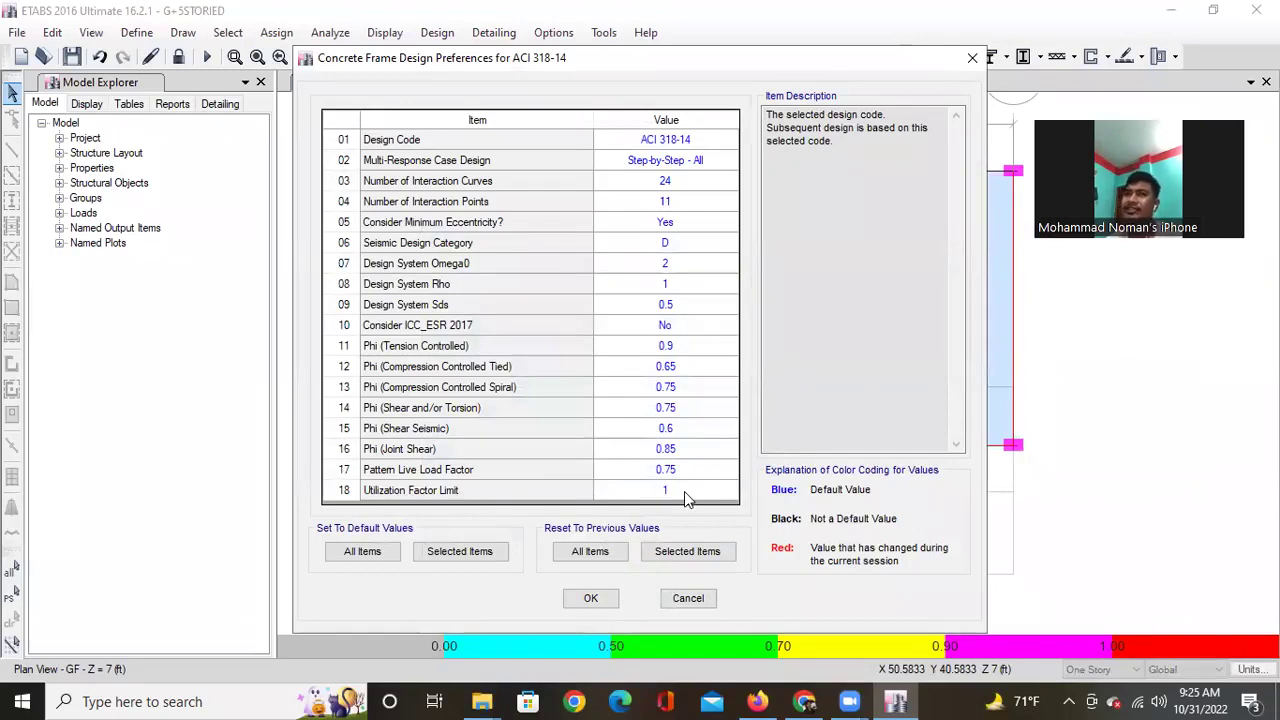
pyautogui.click(688, 599)
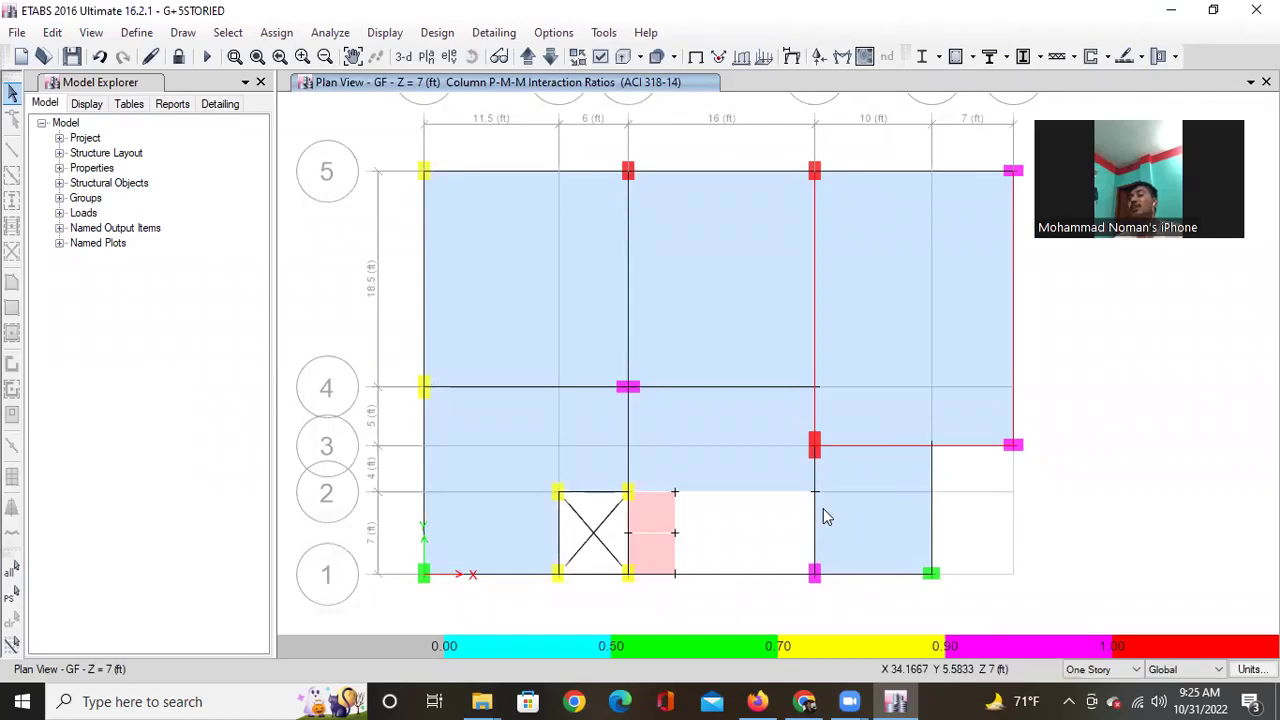
# Examine the column interaction ratio colors on the GF plan and compare them with the plans up to 3RD.
pyautogui.moveTo(790, 510); pyautogui.dragTo(763, 507, button='middle')
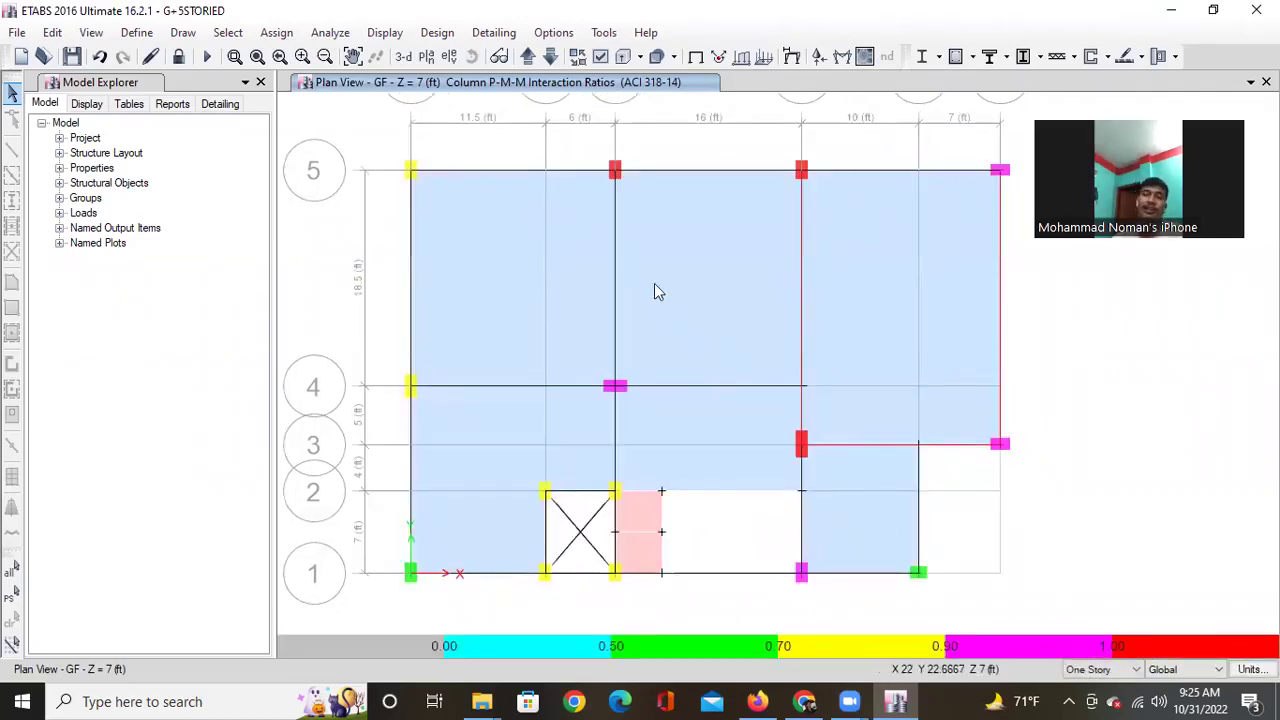
pyautogui.moveTo(783, 387); pyautogui.dragTo(746, 426, button='middle')
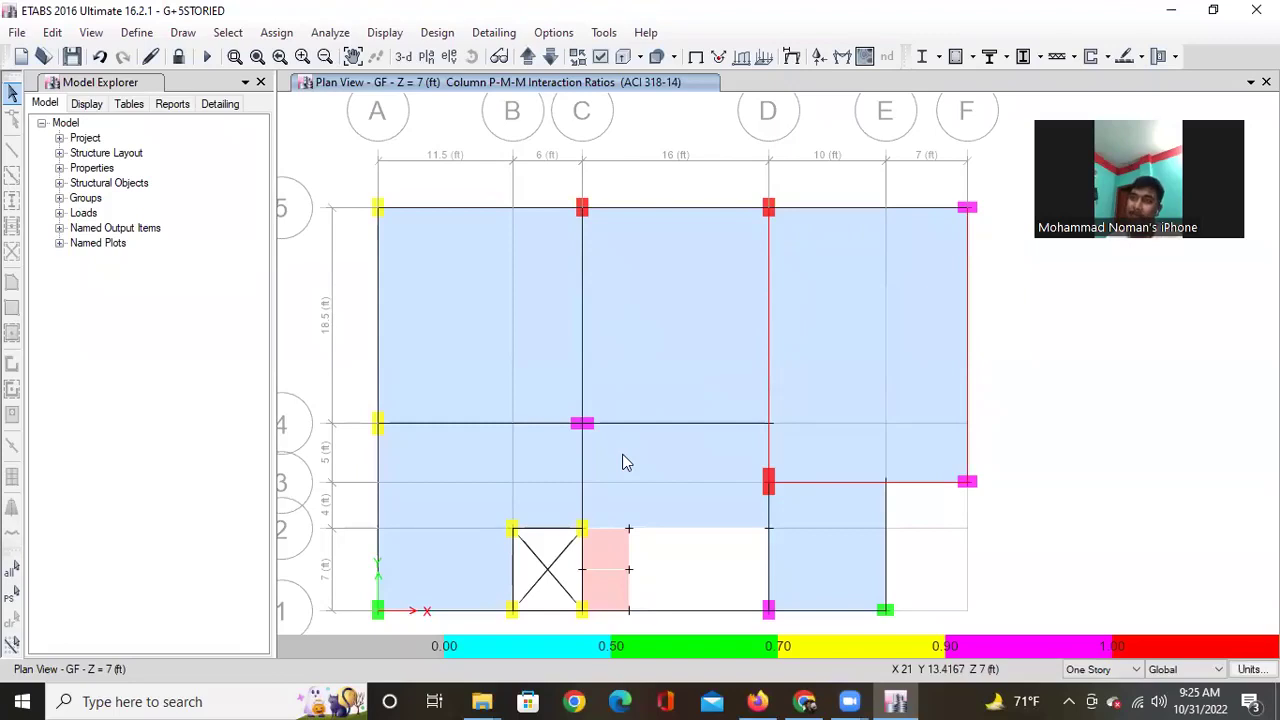
pyautogui.moveTo(380, 258); pyautogui.dragTo(414, 260, button='middle')
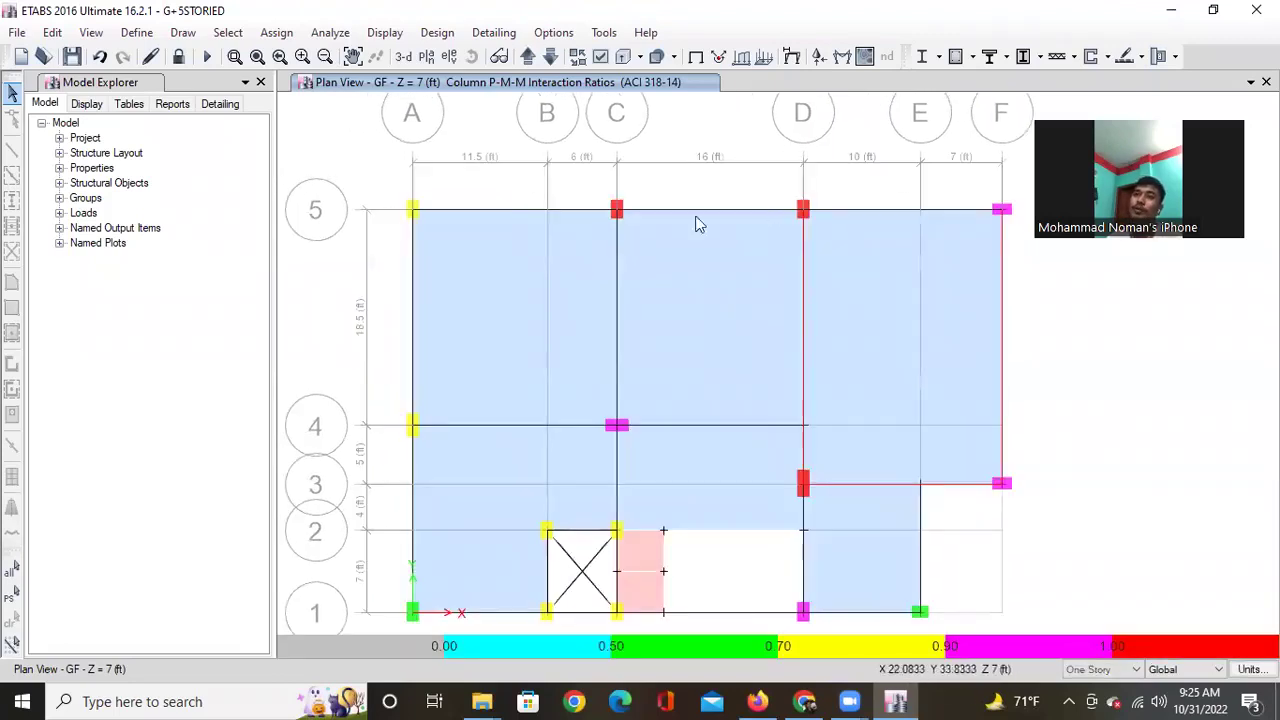
pyautogui.moveTo(891, 566)
pyautogui.mouseDown(button='middle')
pyautogui.moveTo(894, 540)
pyautogui.moveTo(891, 551)
pyautogui.mouseUp(button='middle')
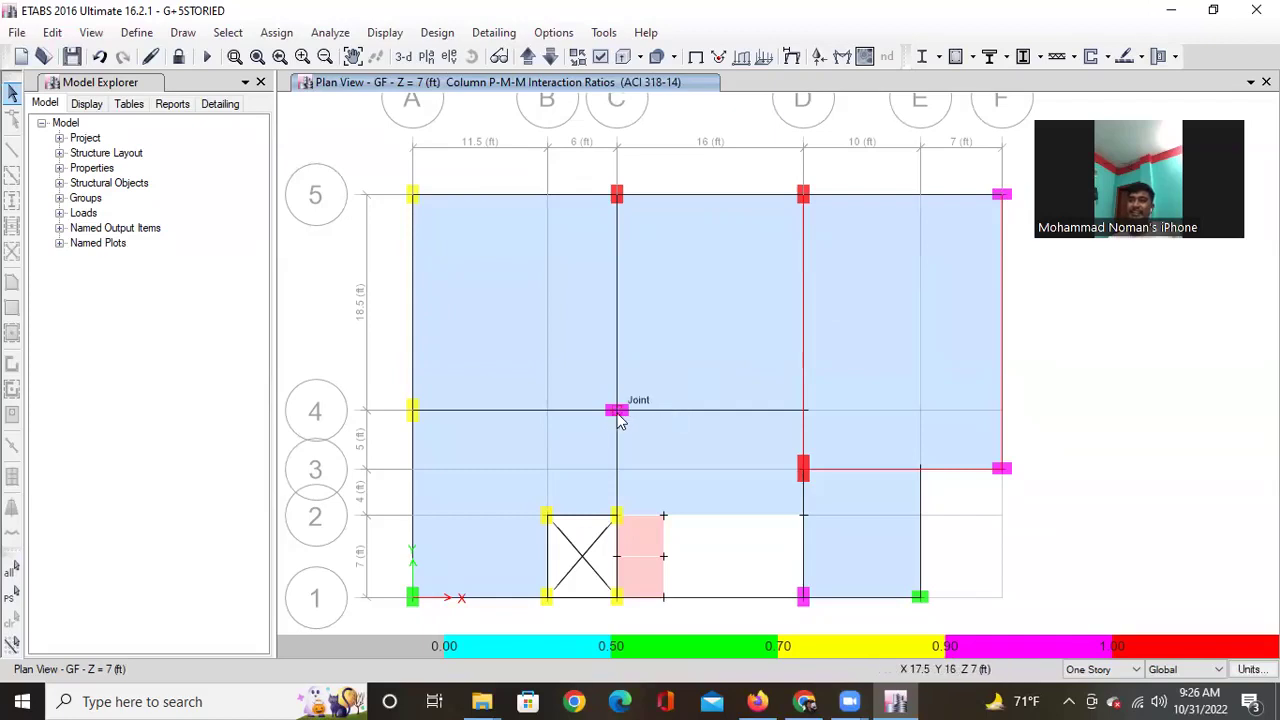
pyautogui.click(527, 56)
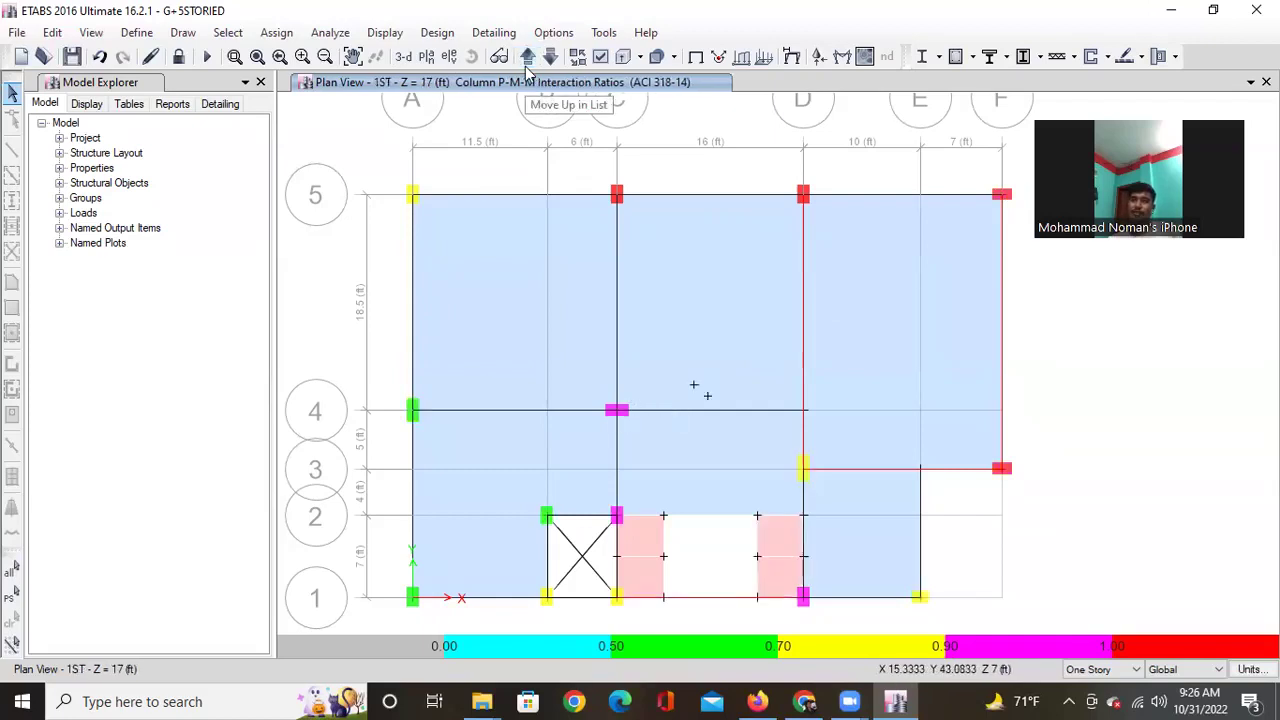
pyautogui.click(527, 57)
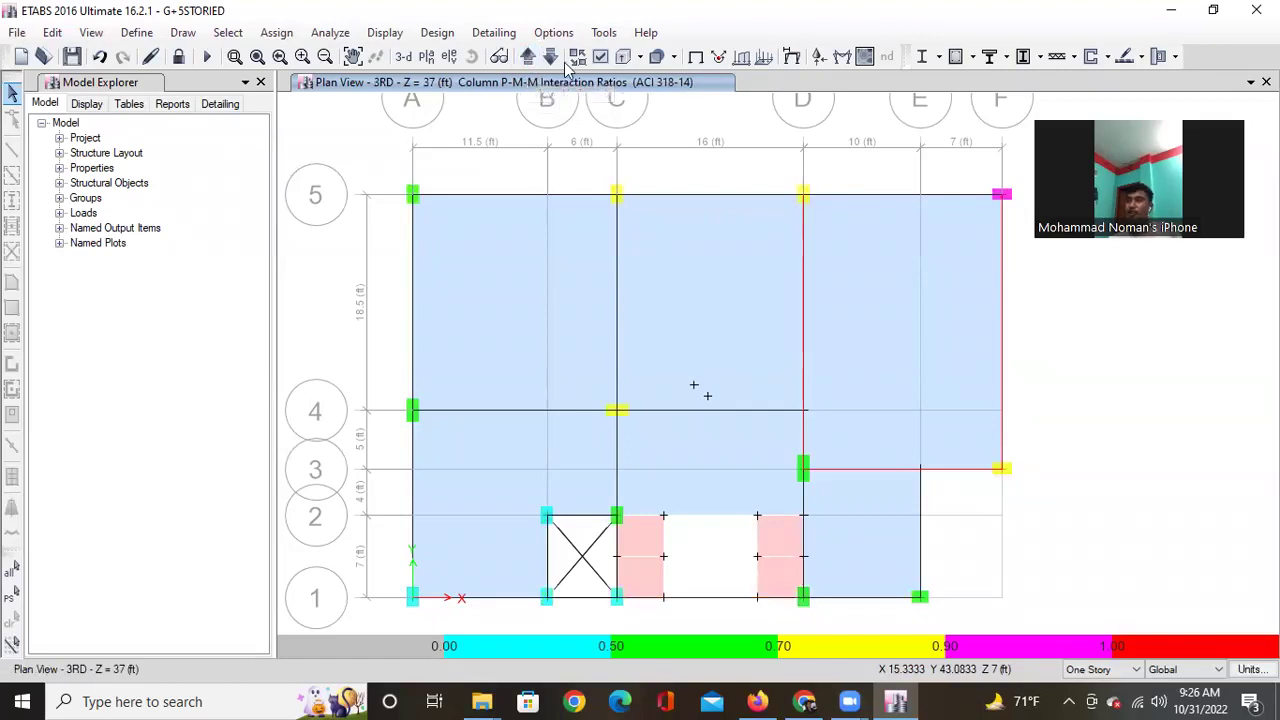
pyautogui.click(551, 57)
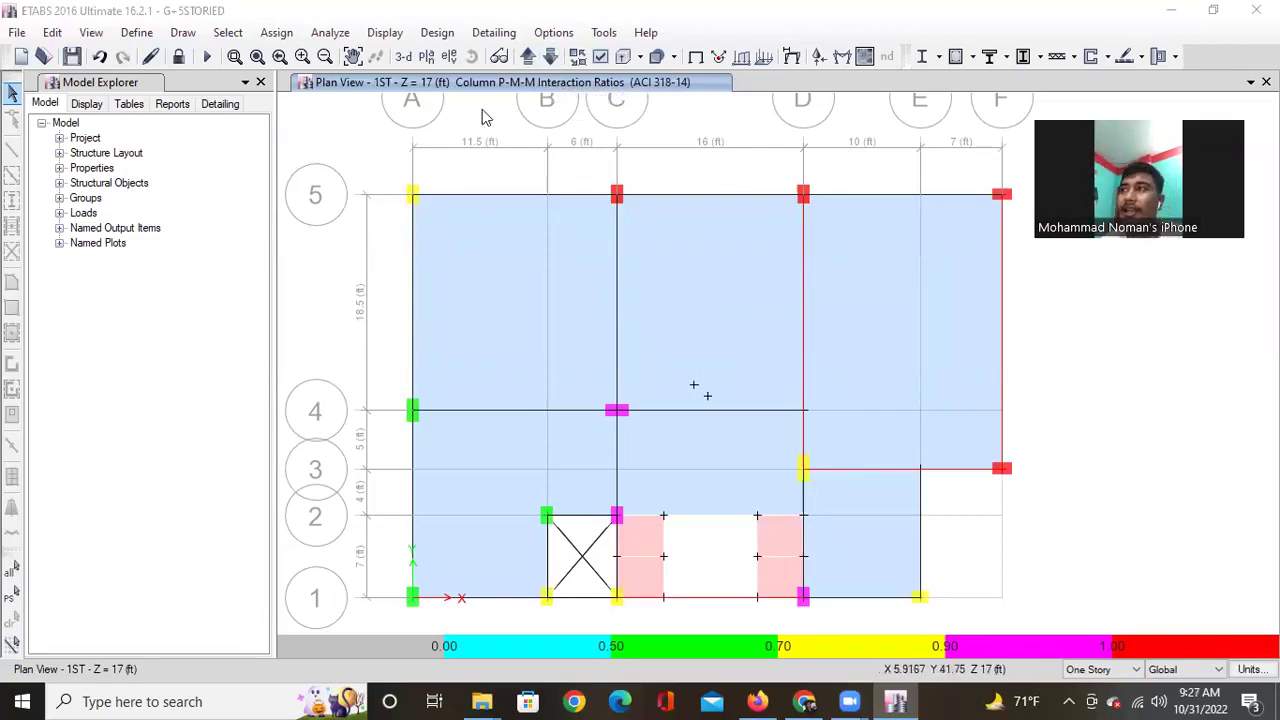
# Show the elevation at grid 5 and inspect the column P-M-M ratios on the lower stories.
pyautogui.click(449, 56)
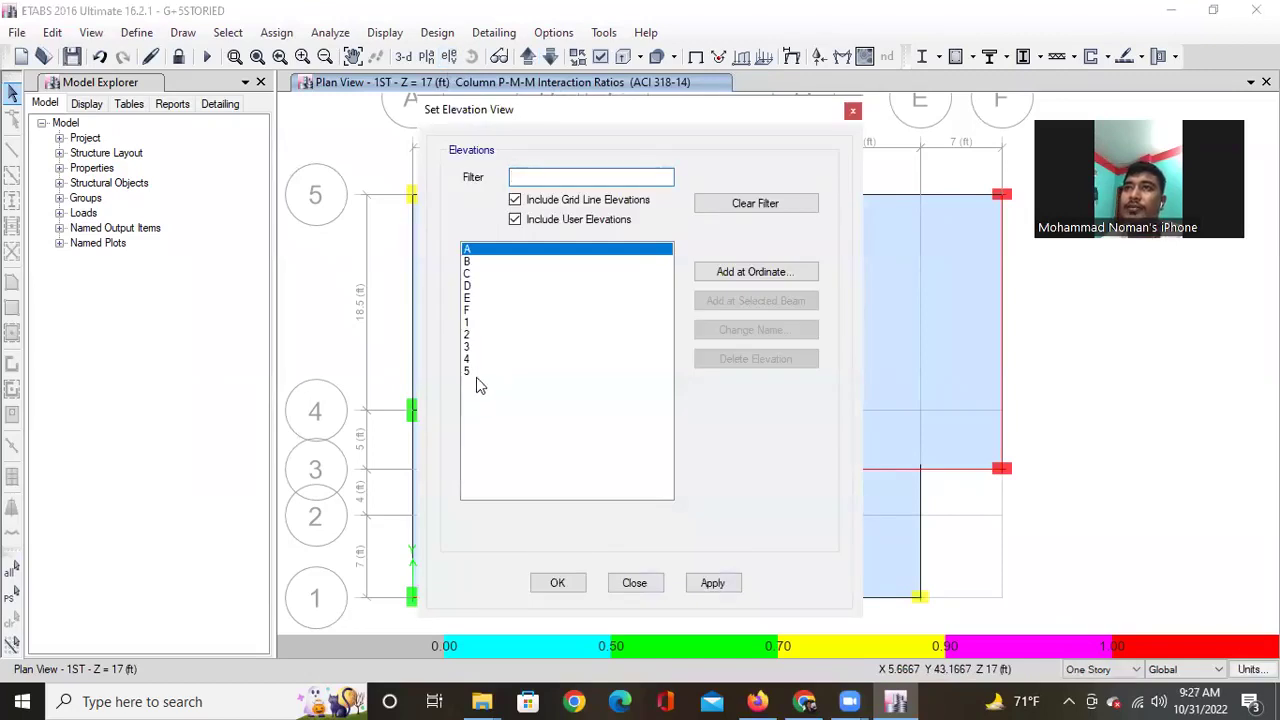
pyautogui.click(468, 371)
pyautogui.click(712, 583)
pyautogui.click(558, 583)
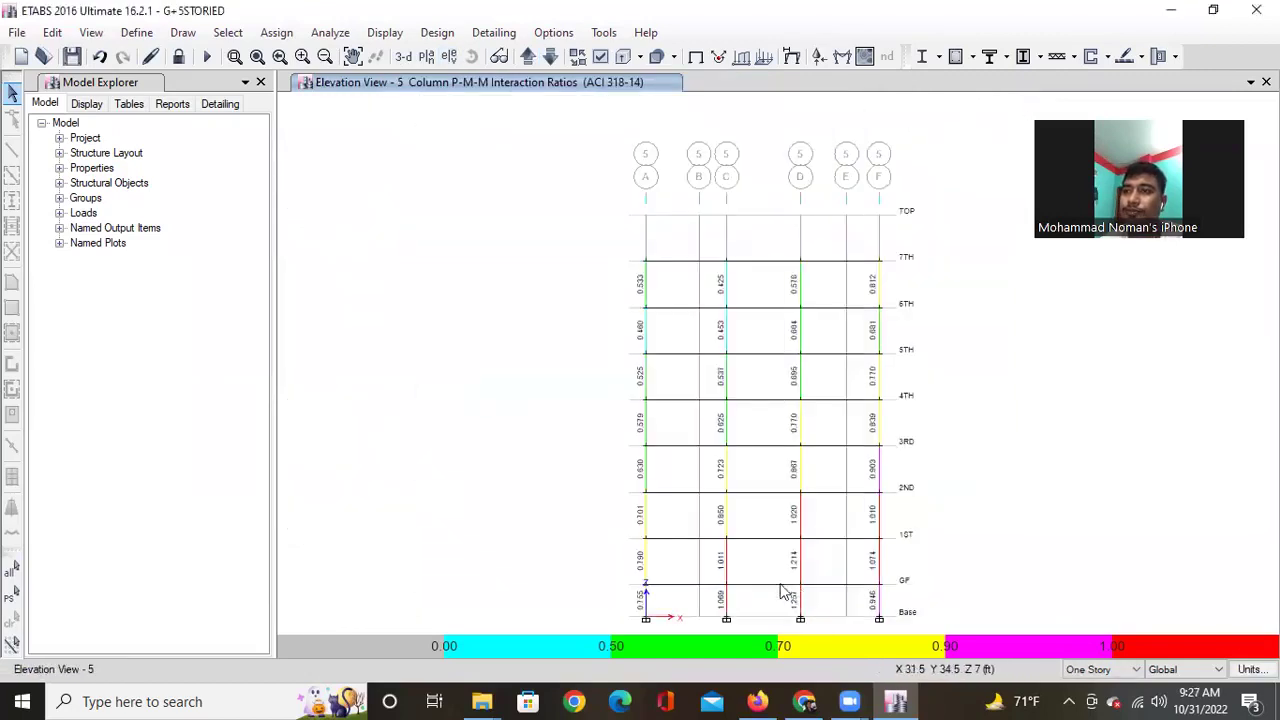
pyautogui.scroll(3, 660, 548)
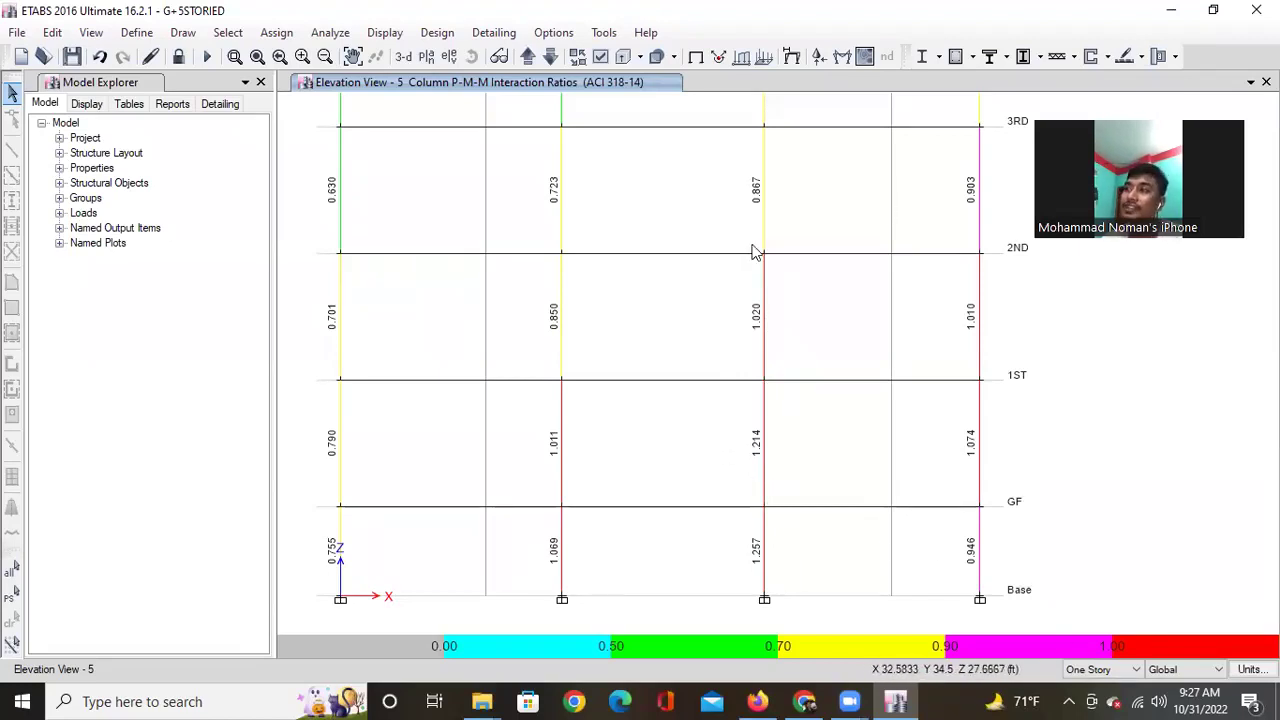
pyautogui.moveTo(920, 511); pyautogui.dragTo(879, 511, button='middle')
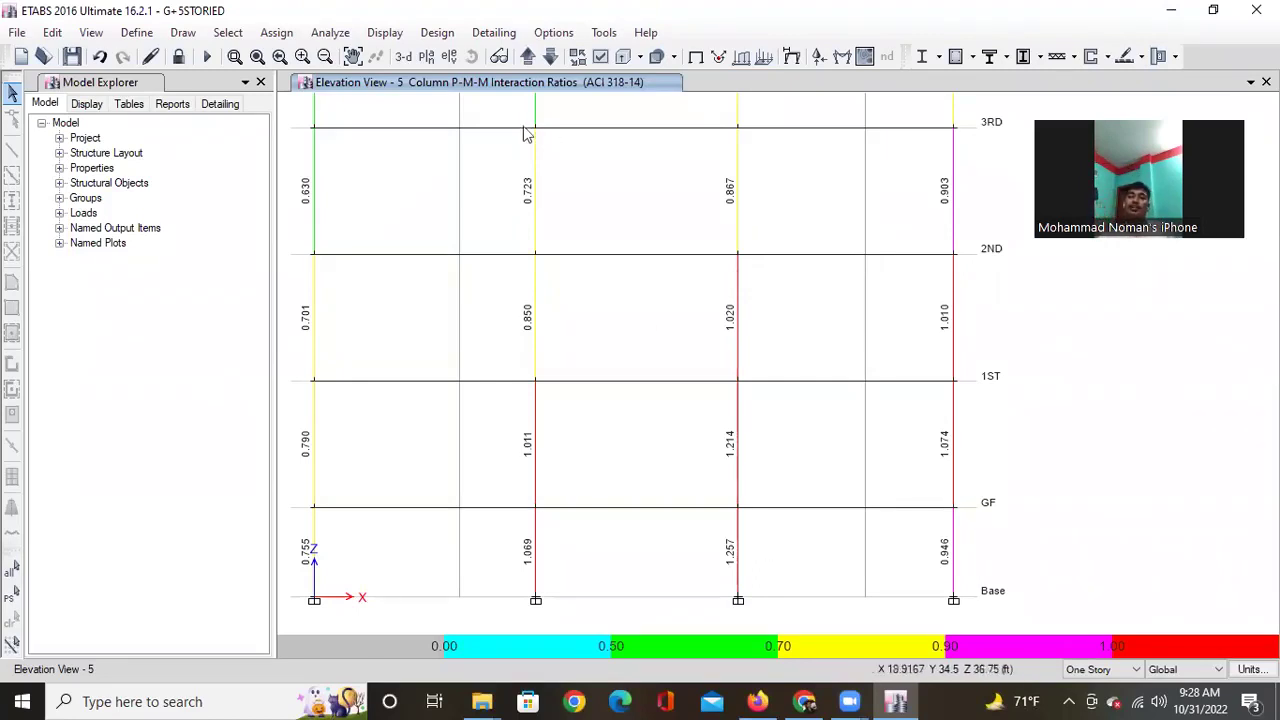
# Return to the GF plan view and unlock the model for editing.
pyautogui.click(423, 60)
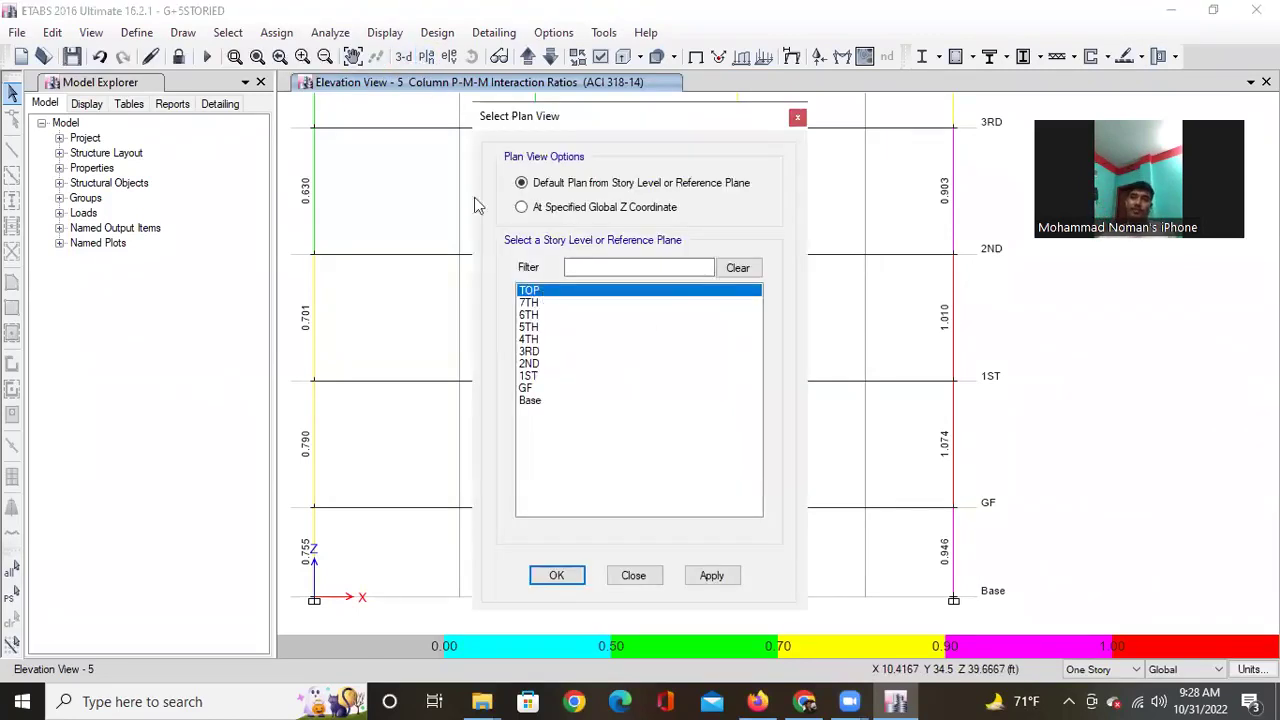
pyautogui.click(583, 388)
pyautogui.click(712, 577)
pyautogui.click(557, 577)
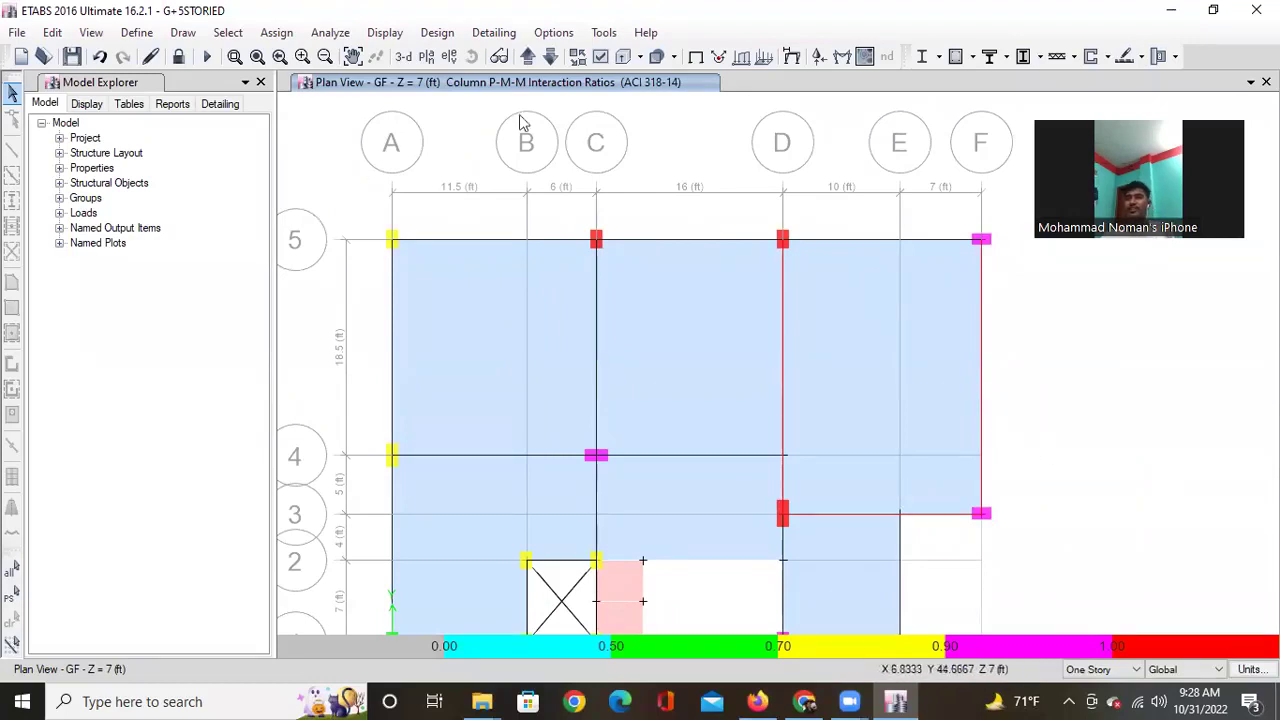
pyautogui.moveTo(752, 412); pyautogui.dragTo(743, 373, button='middle')
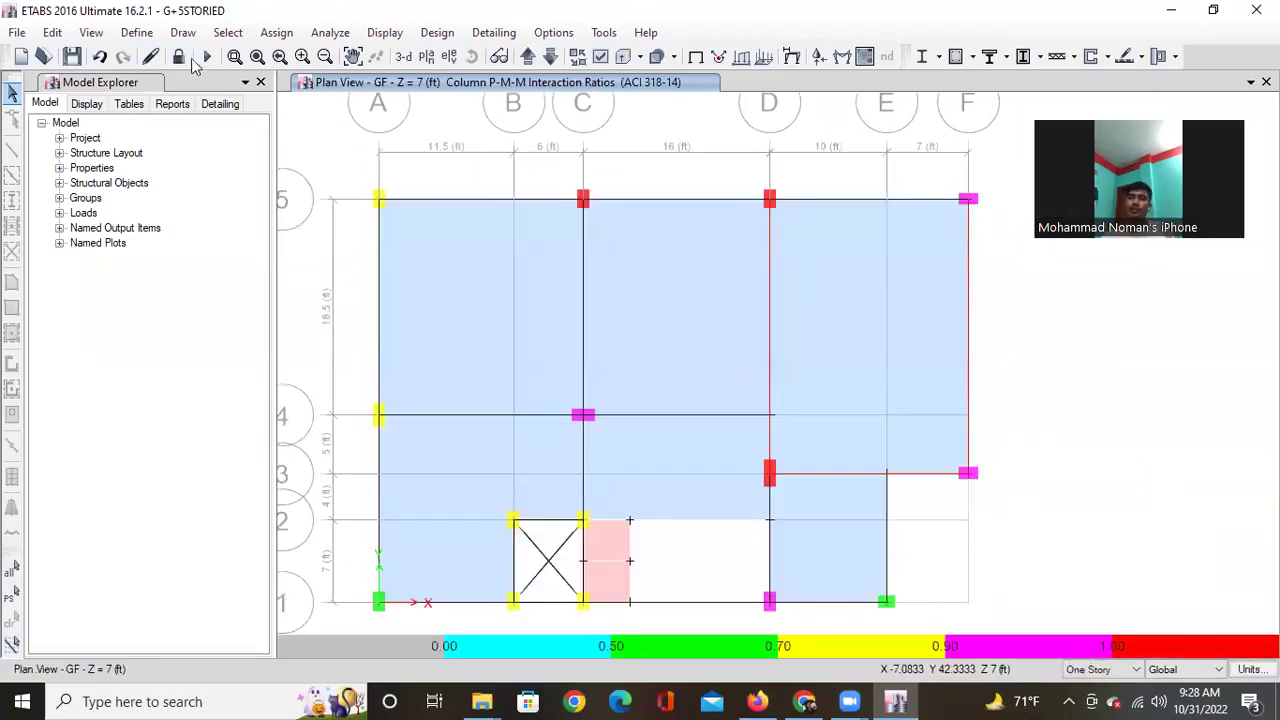
pyautogui.click(178, 56)
pyautogui.click(666, 416)
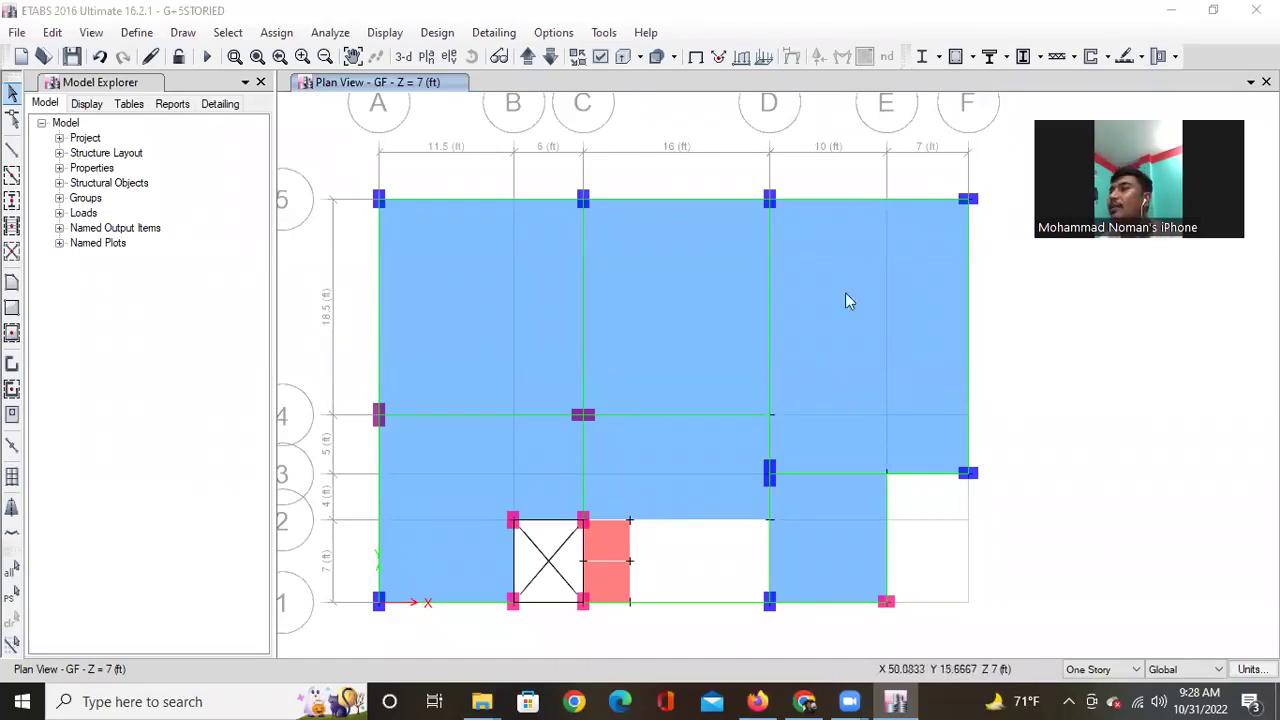
# Rename the C2- 12X20 column section as C2- 12X24 and set its depth to 24 in.
pyautogui.click(135, 35)
pyautogui.moveTo(216, 87)
pyautogui.click(440, 86)
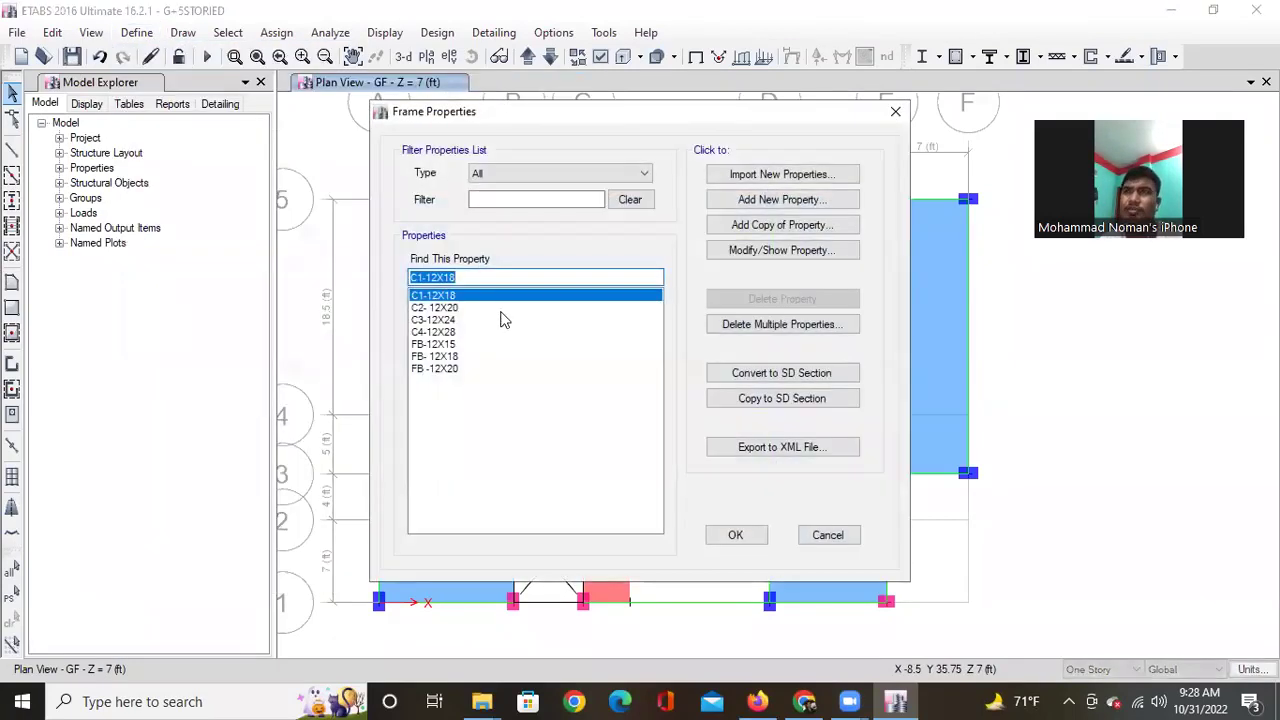
pyautogui.click(487, 308)
pyautogui.click(781, 250)
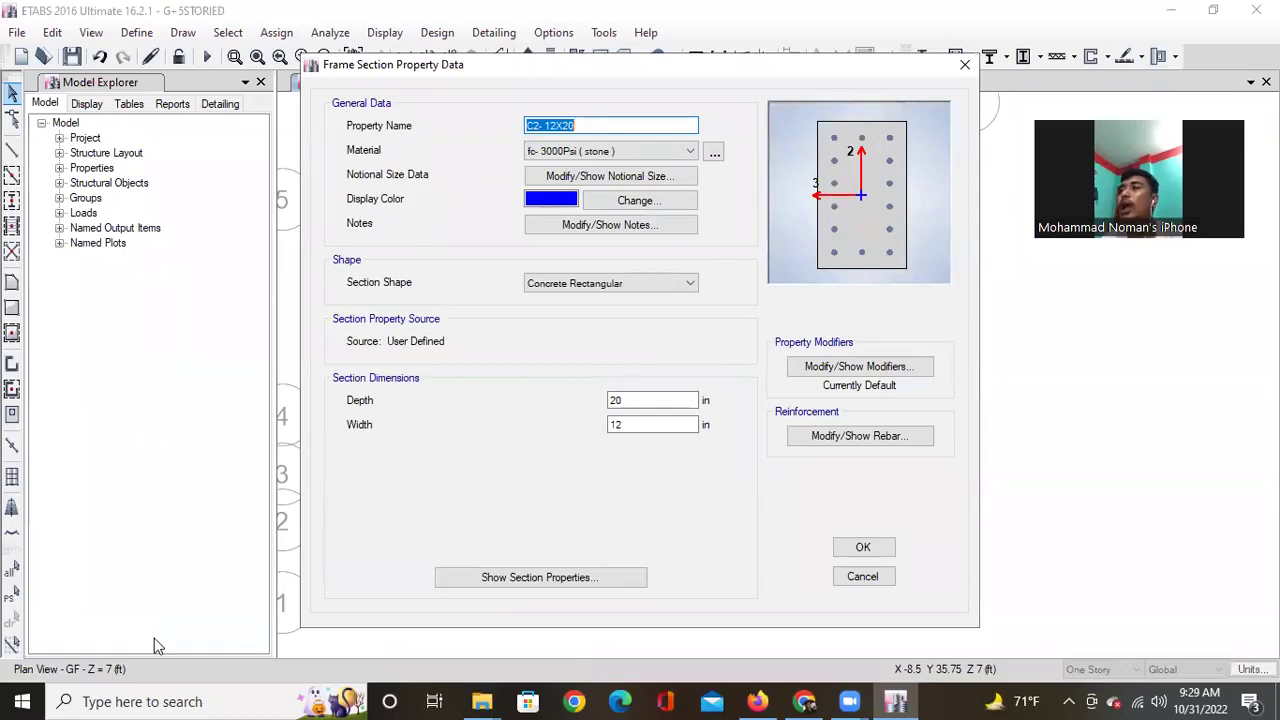
pyautogui.click(596, 130)
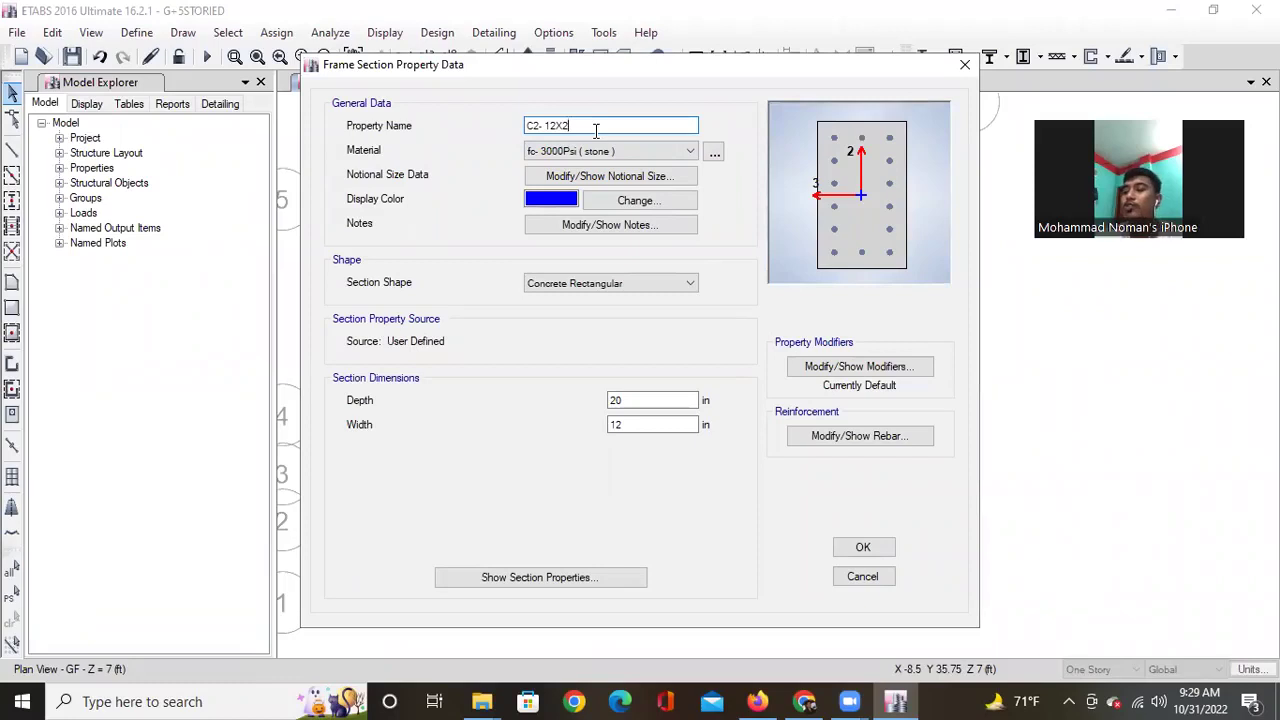
pyautogui.click(657, 401)
pyautogui.write('4')
pyautogui.press('Tab')
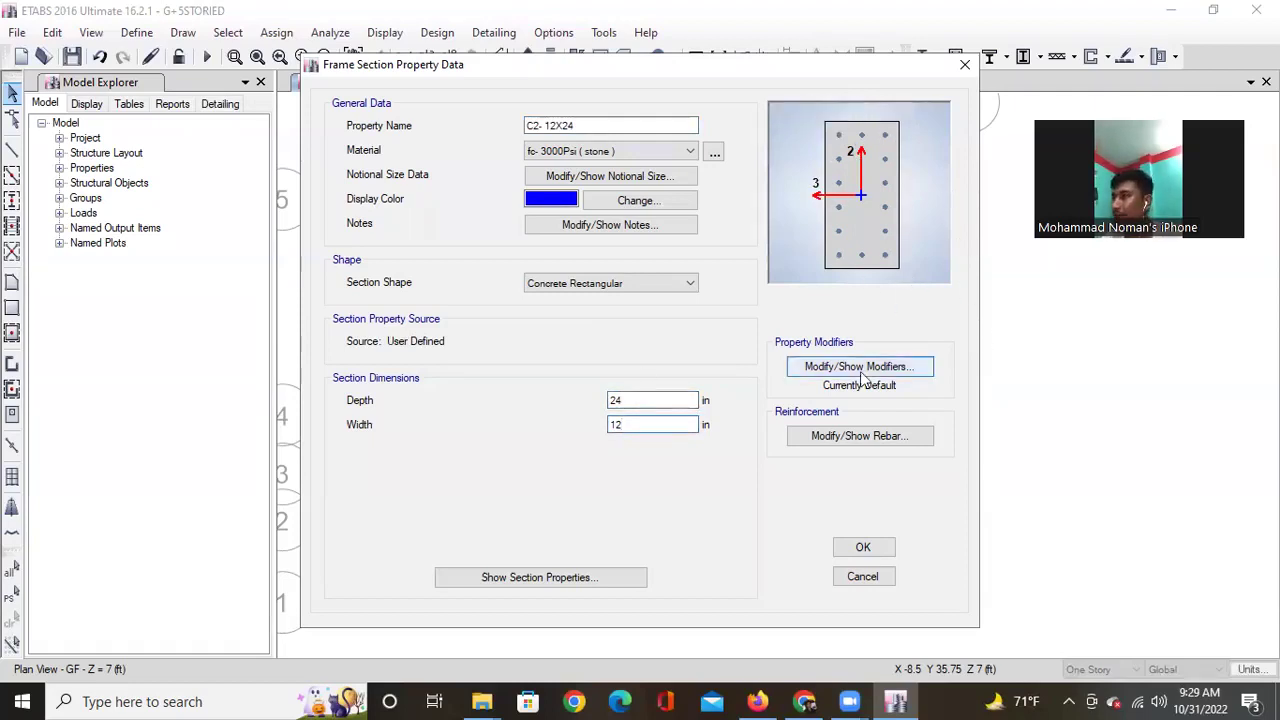
# Set the C2 section's longitudinal bars along the 2-dir face to 7 and save the frame property changes.
pyautogui.click(868, 438)
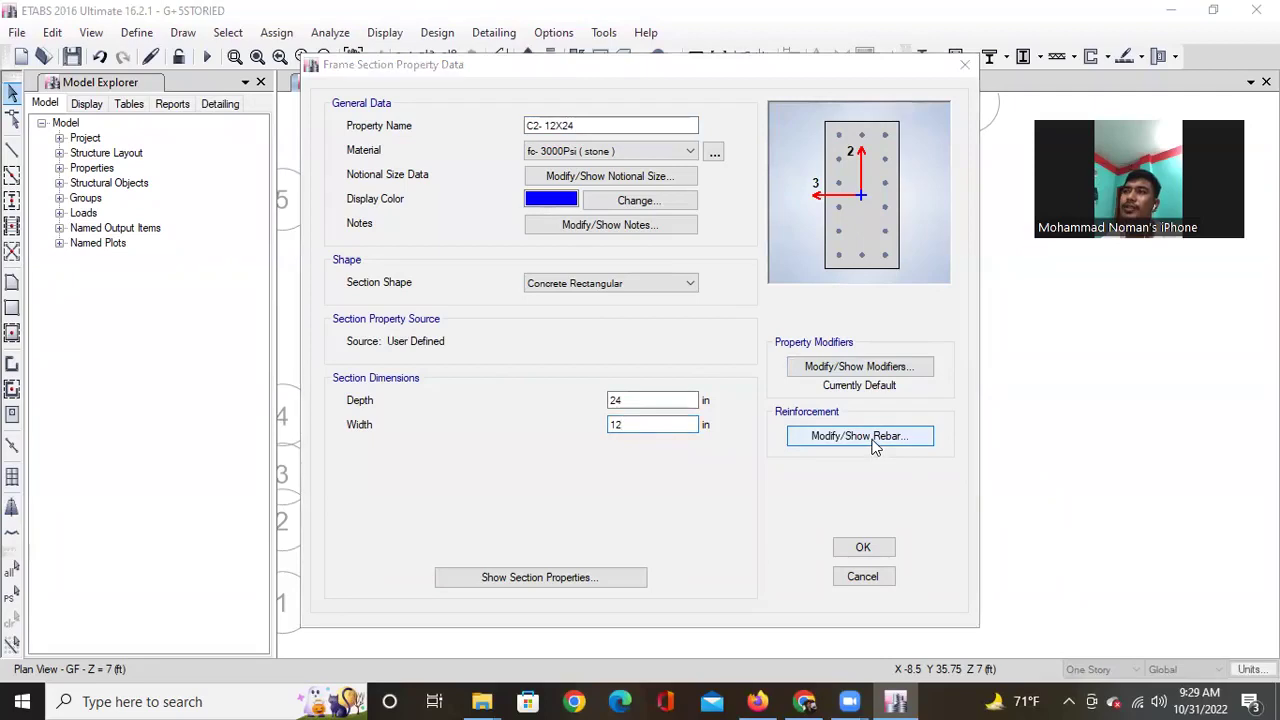
pyautogui.doubleClick(805, 334)
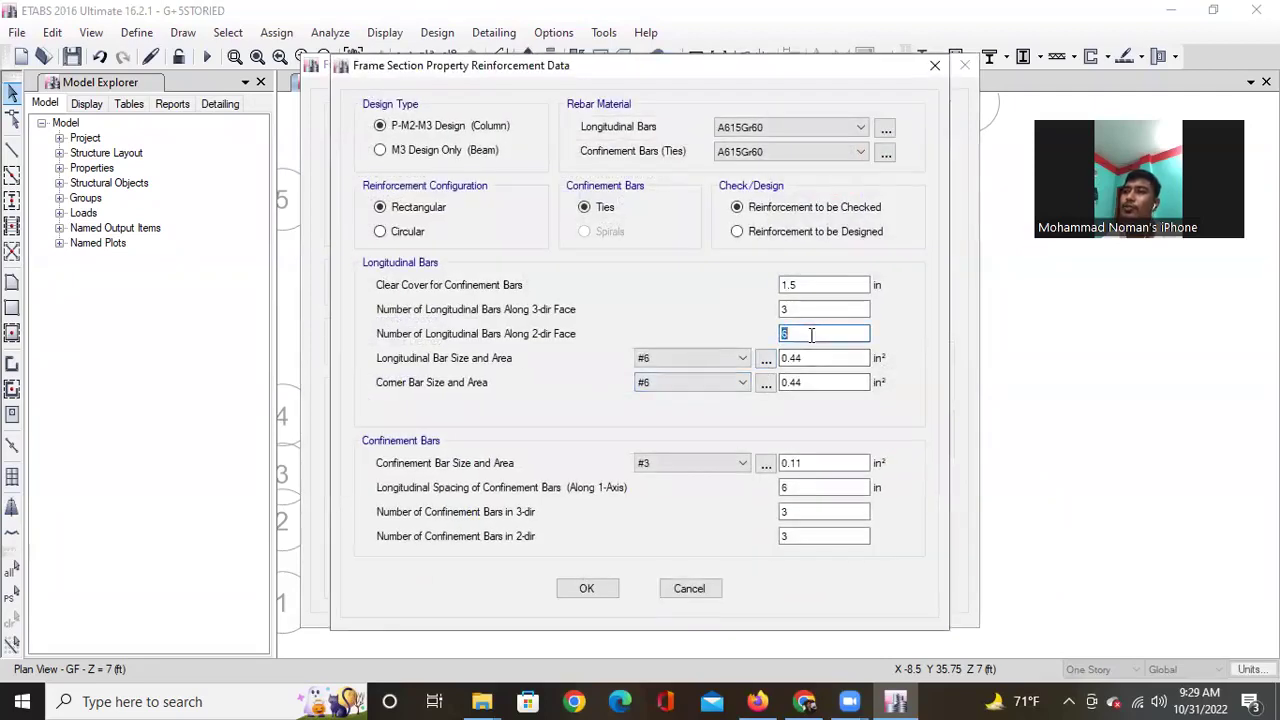
pyautogui.write('7')
pyautogui.click(586, 588)
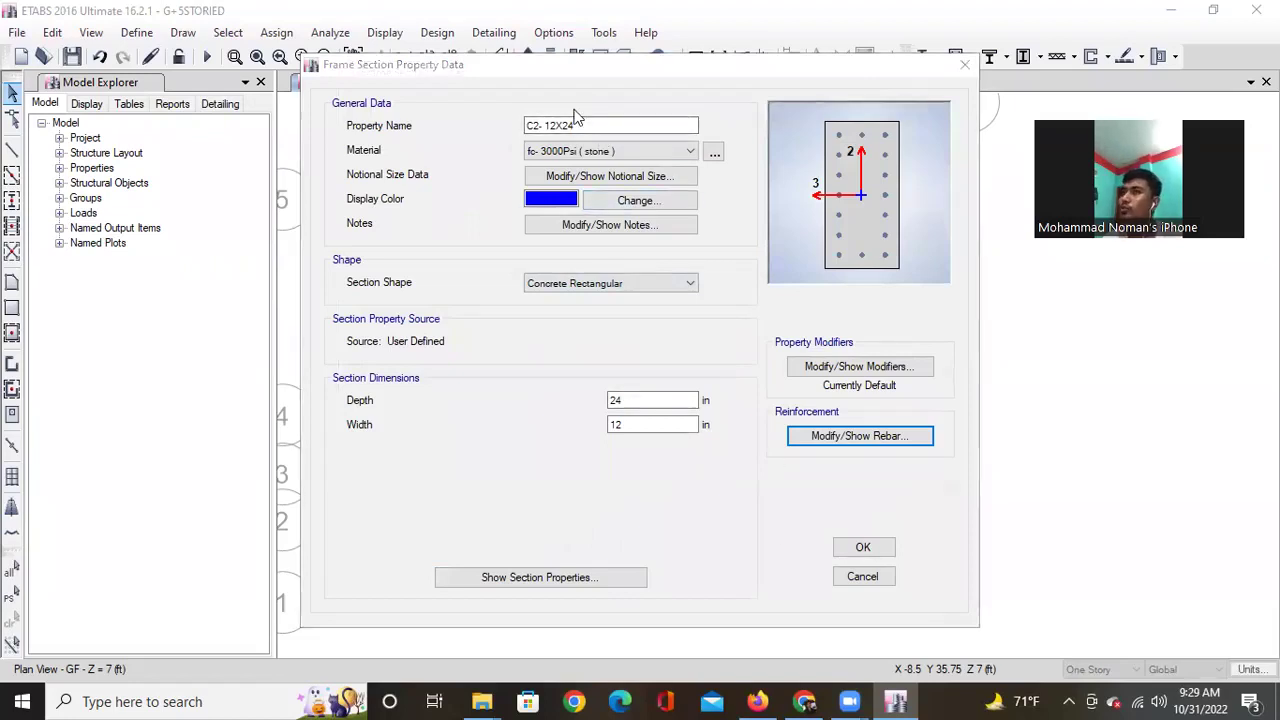
pyautogui.click(663, 402)
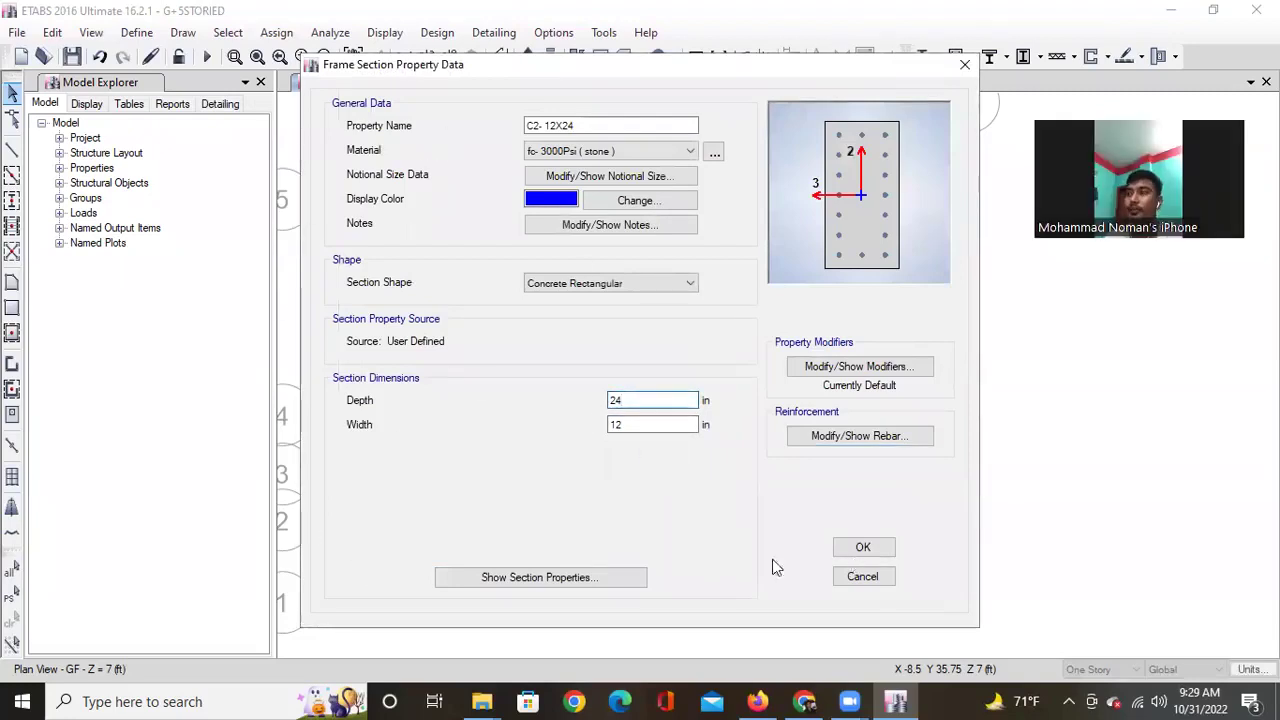
pyautogui.click(863, 547)
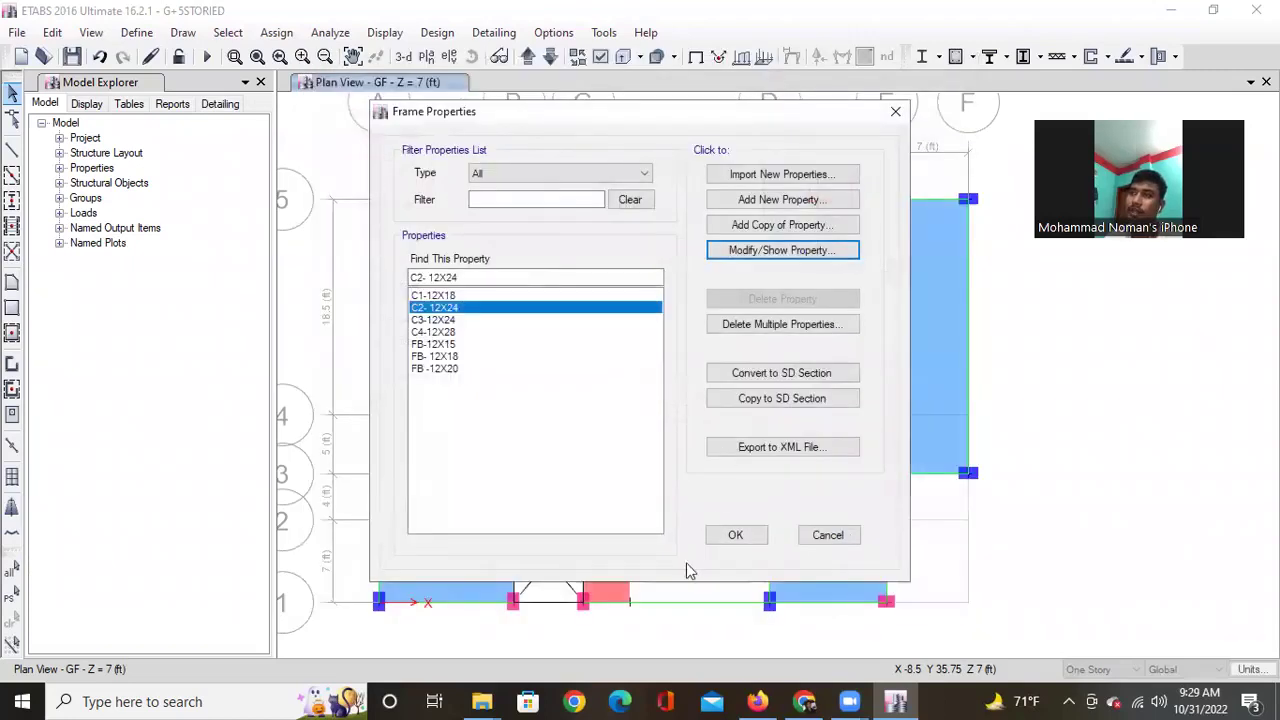
pyautogui.click(735, 534)
pyautogui.scroll(3, 634, 309)
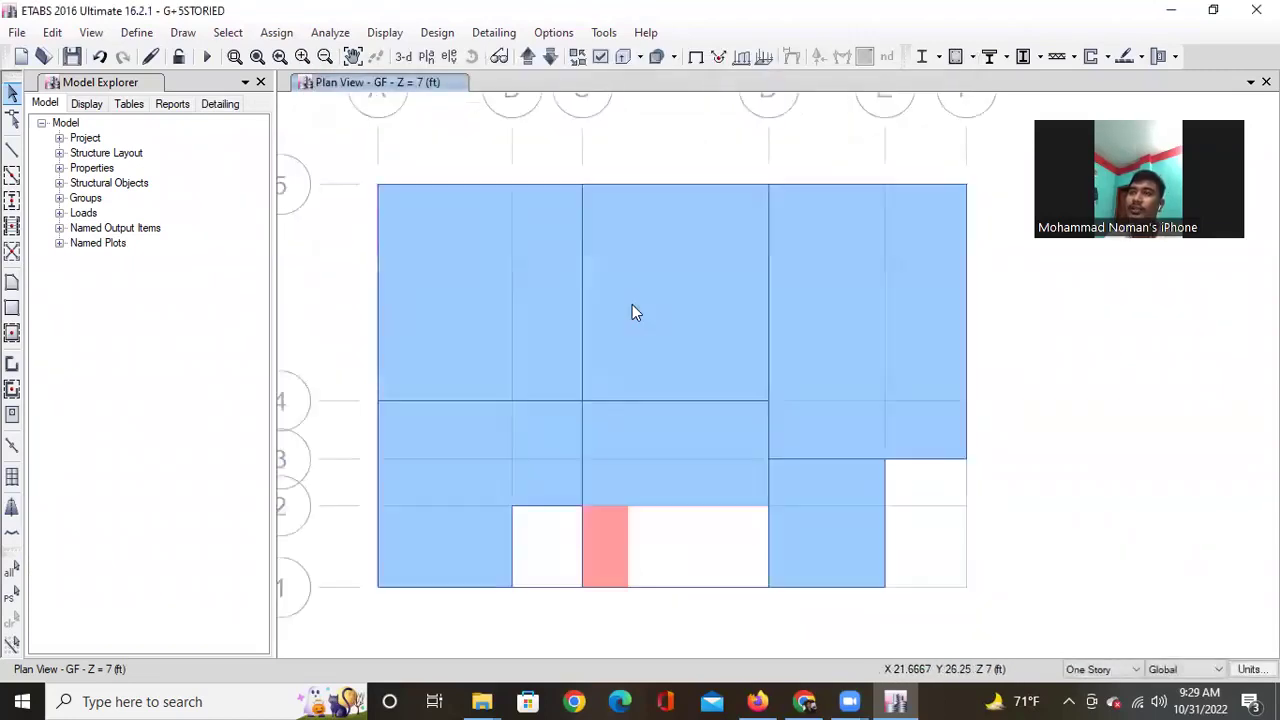
pyautogui.scroll(-3, 640, 380)
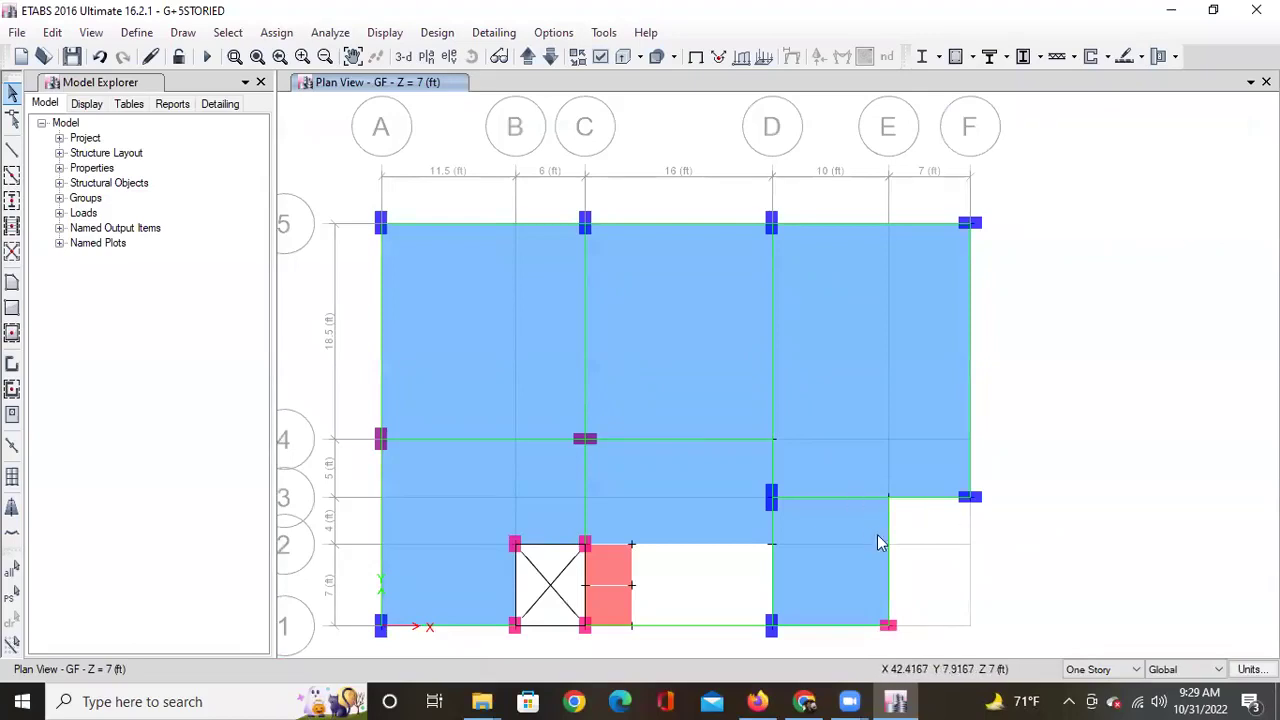
pyautogui.moveTo(883, 531); pyautogui.dragTo(900, 515, button='middle')
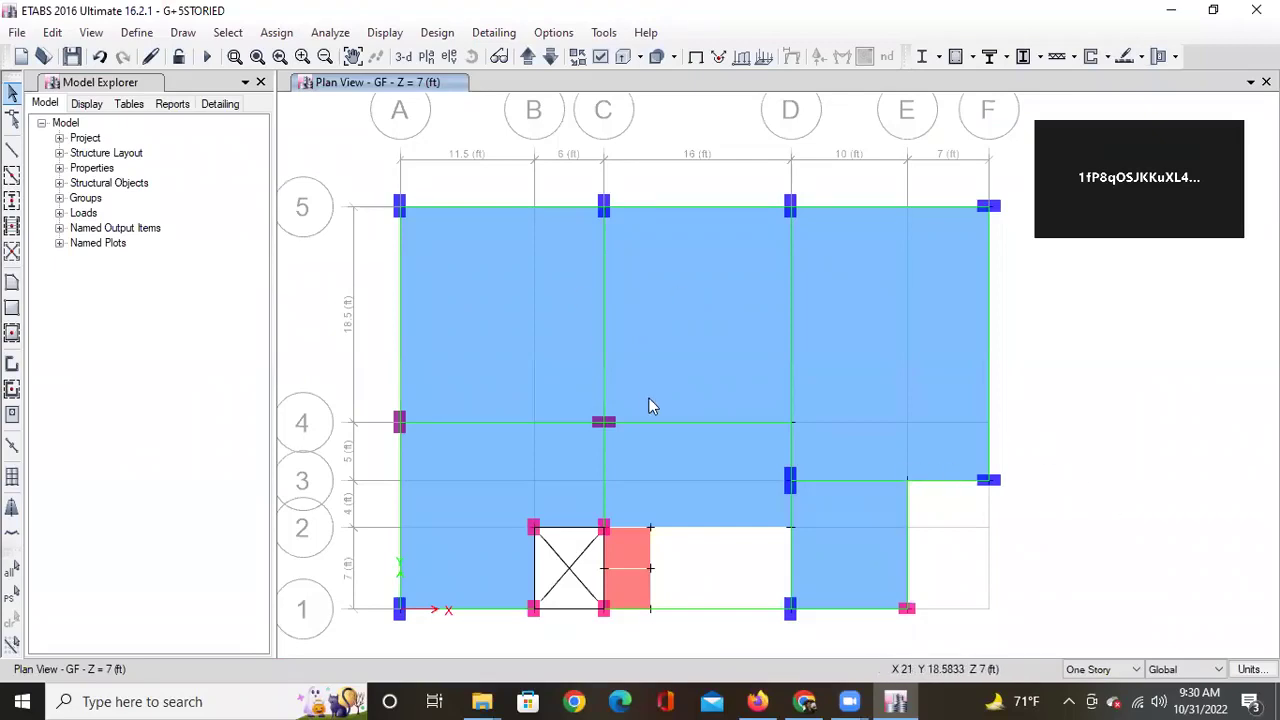
# Save the building model.
pyautogui.moveTo(649, 400); pyautogui.dragTo(656, 394, button='middle')
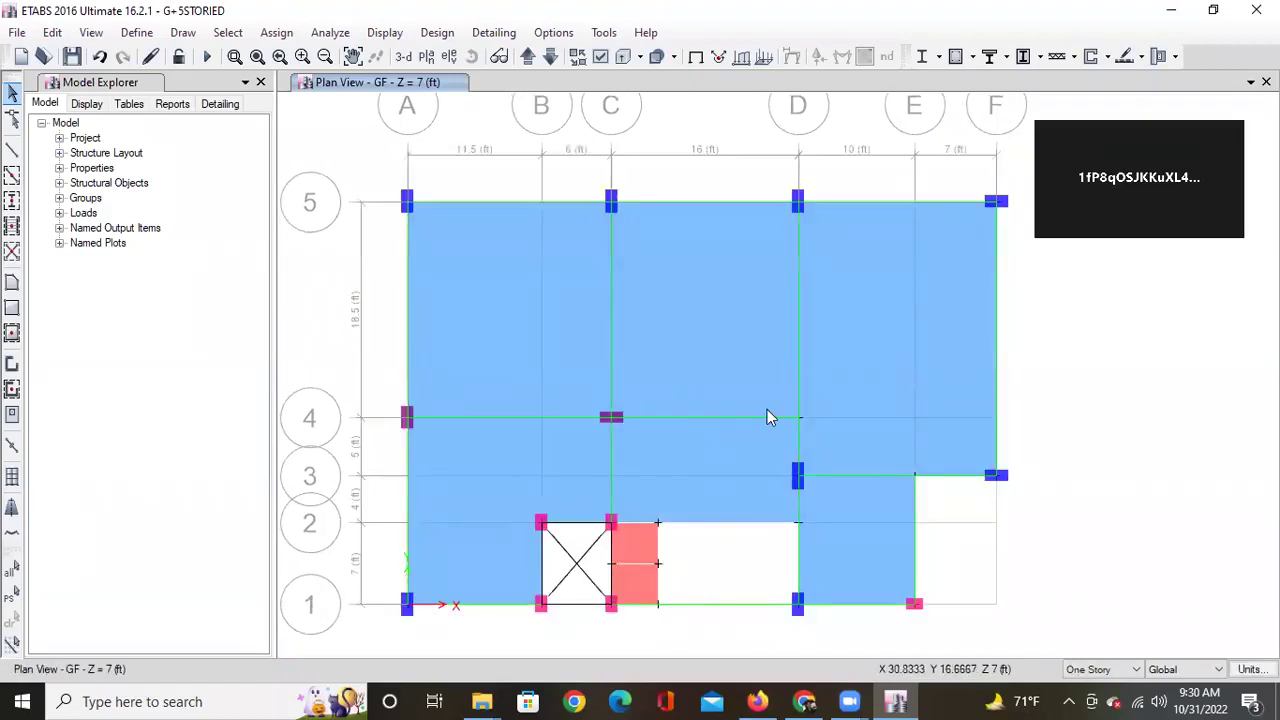
pyautogui.click(72, 56)
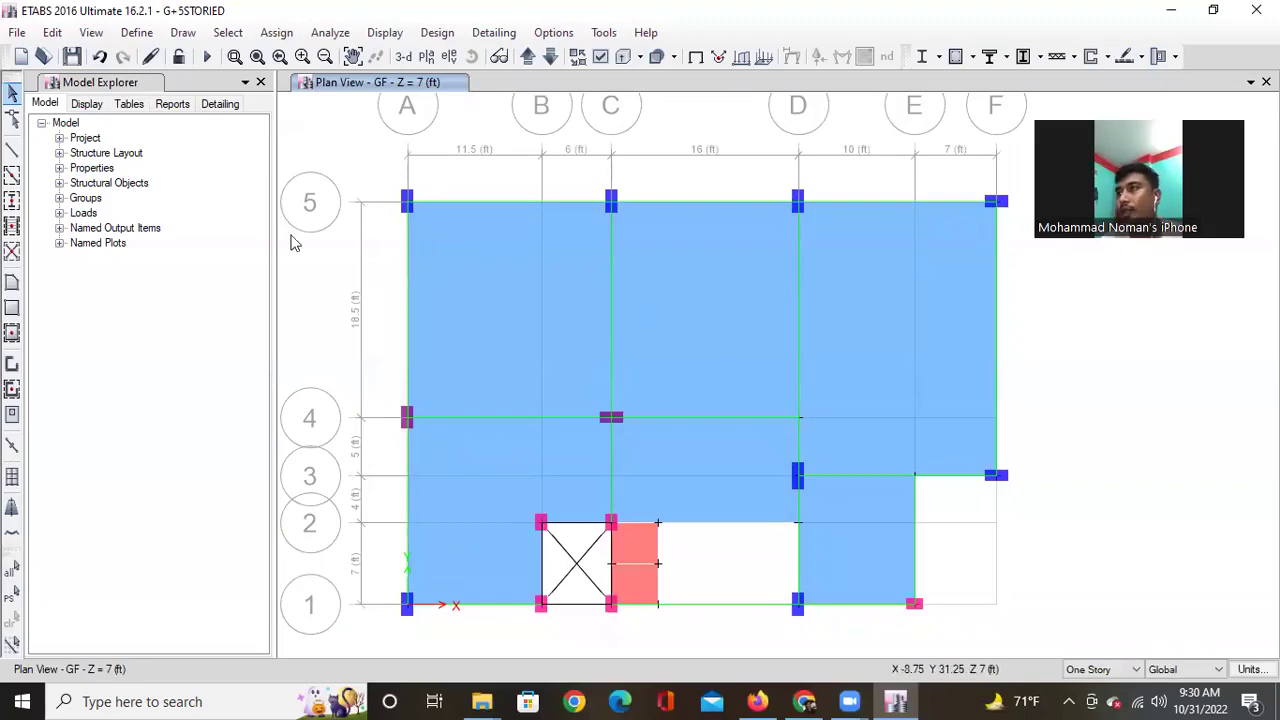
pyautogui.moveTo(466, 469); pyautogui.dragTo(465, 463, button='middle')
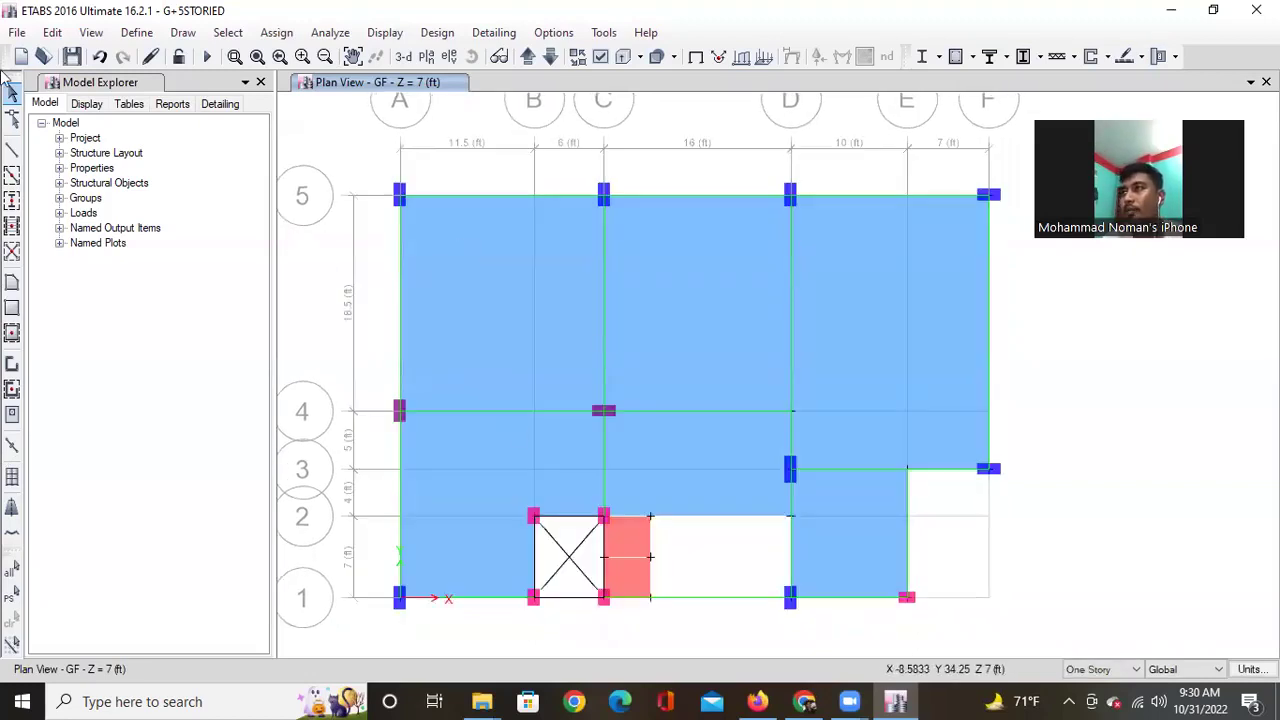
# Review the reinforcement data of the C2- 12X24 column section, including bar counts, bar sizes and ties, and close the frame property definitions.
pyautogui.click(136, 32)
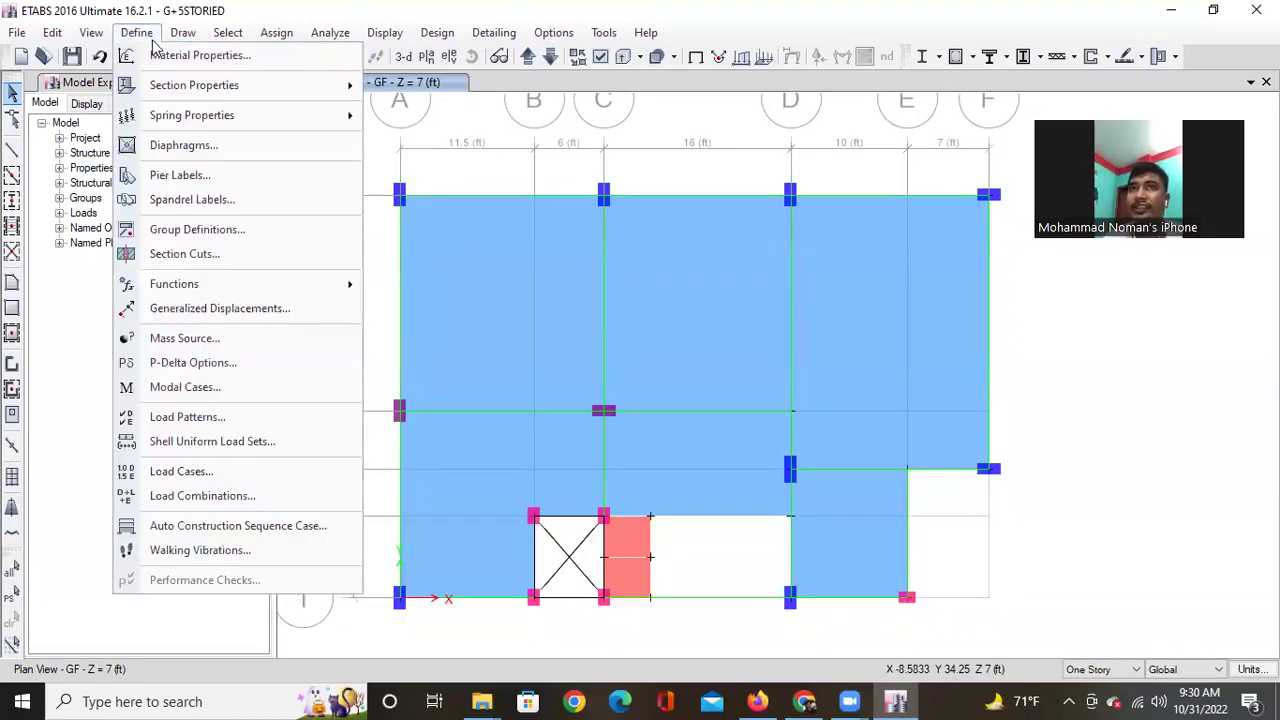
pyautogui.moveTo(255, 88)
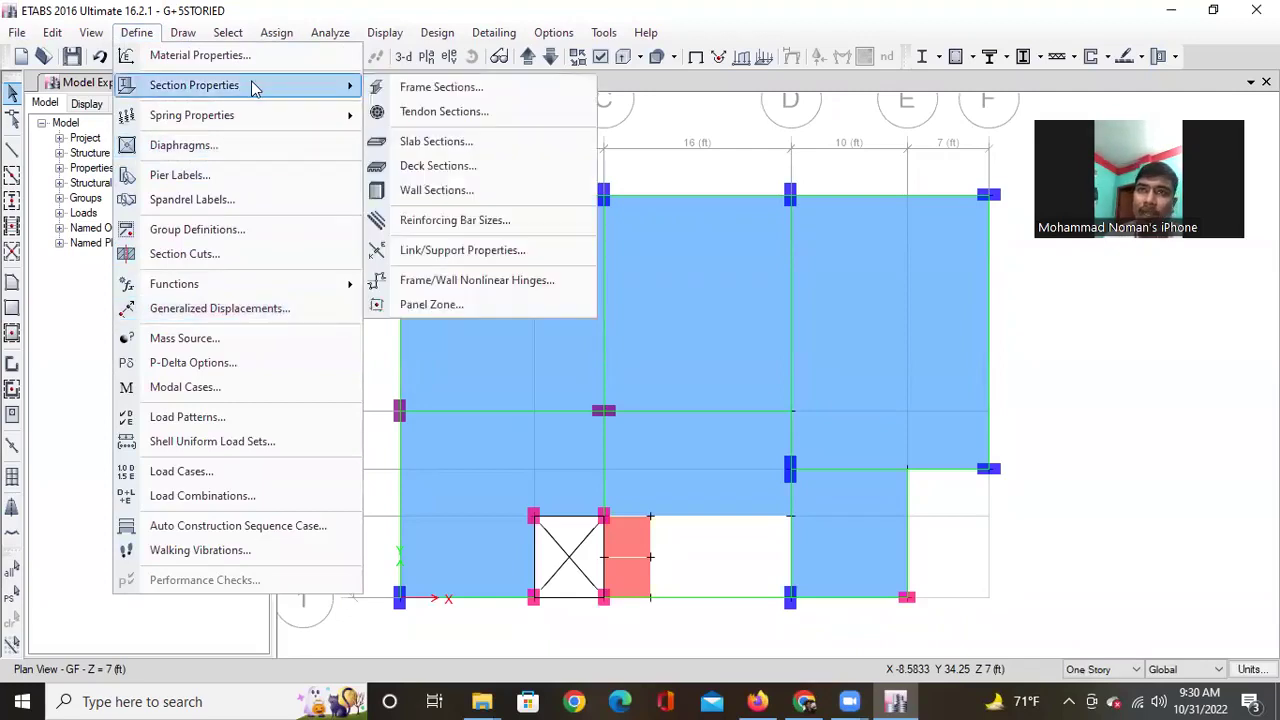
pyautogui.click(438, 87)
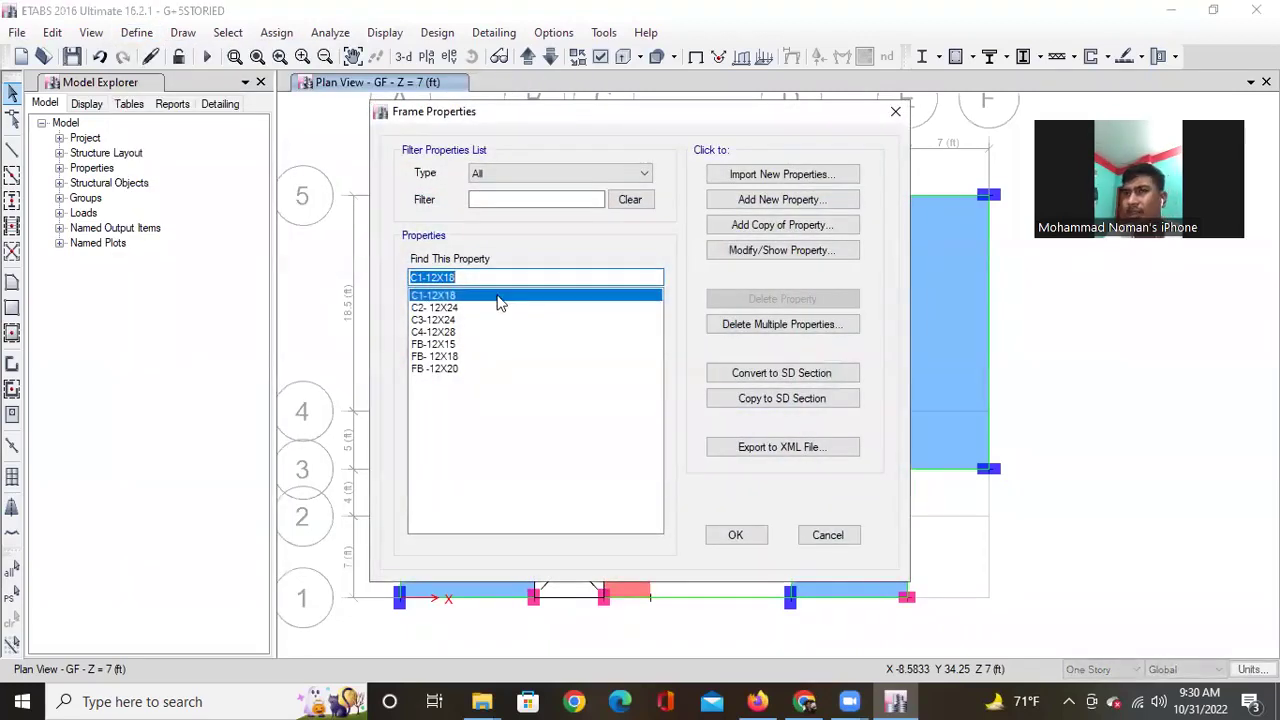
pyautogui.click(491, 305)
pyautogui.click(817, 250)
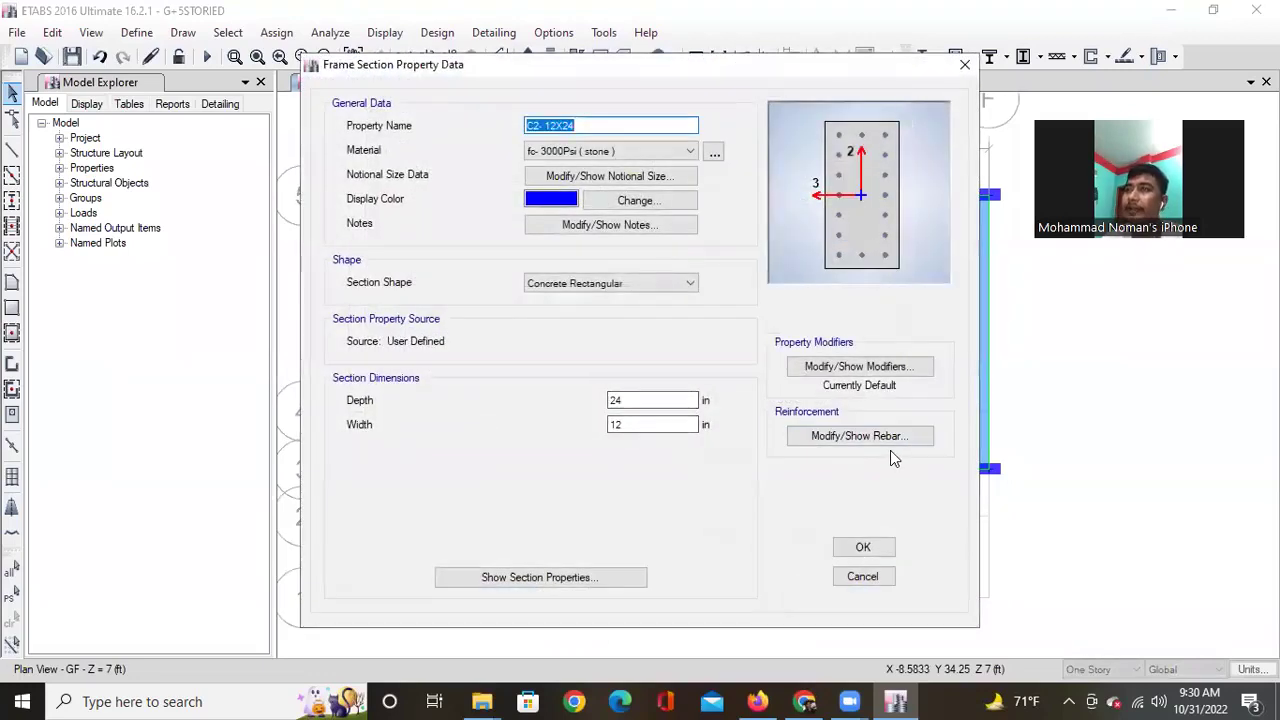
pyautogui.click(888, 442)
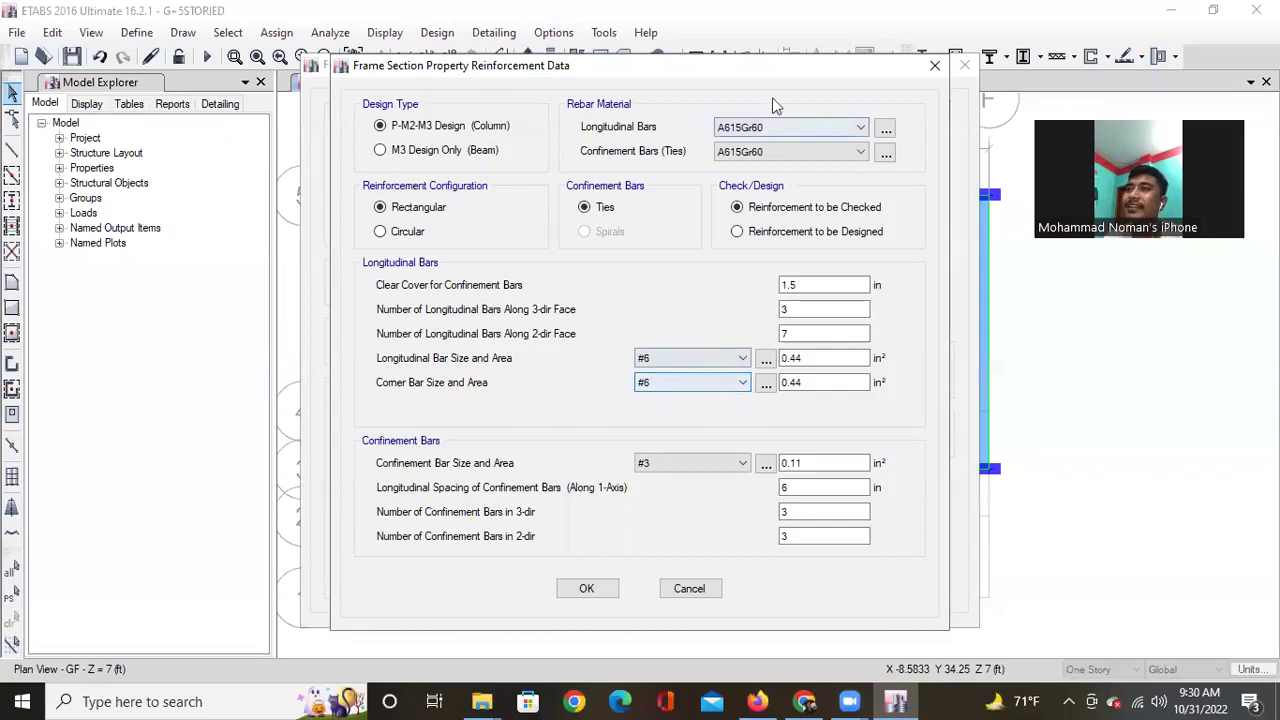
pyautogui.moveTo(761, 77); pyautogui.dragTo(755, 78)
pyautogui.moveTo(548, 78); pyautogui.dragTo(340, 72)
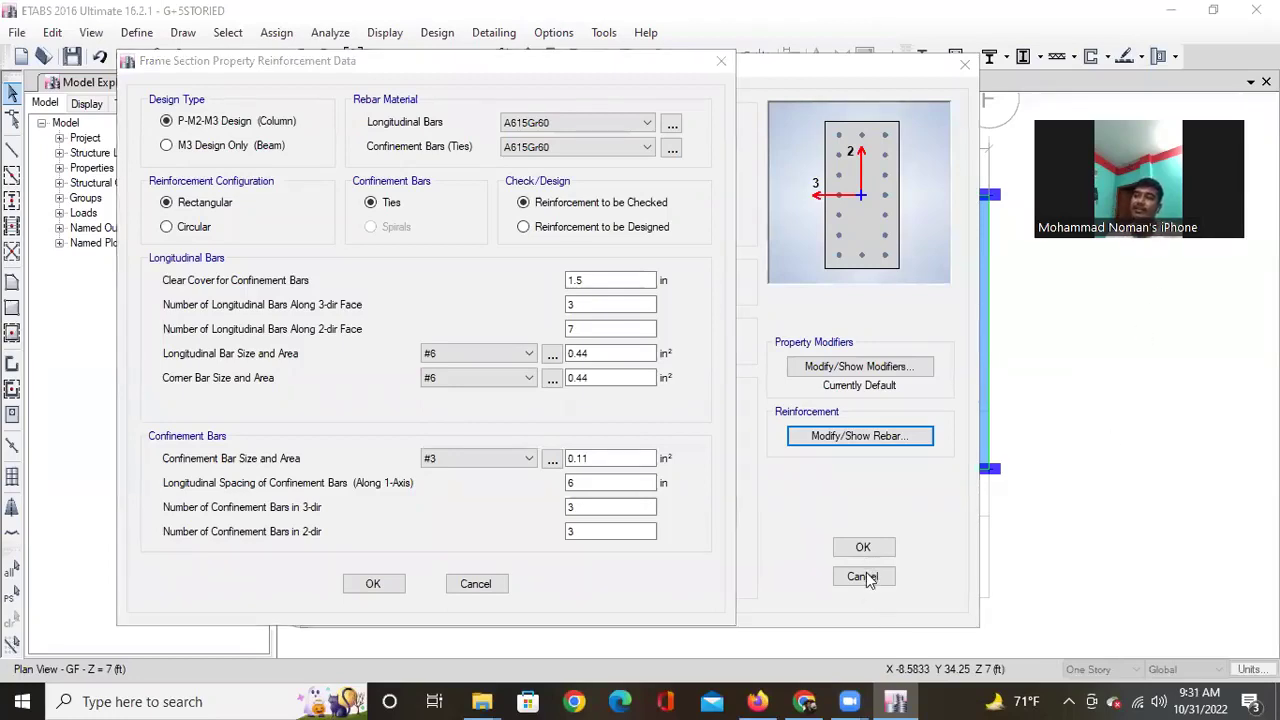
pyautogui.click(473, 585)
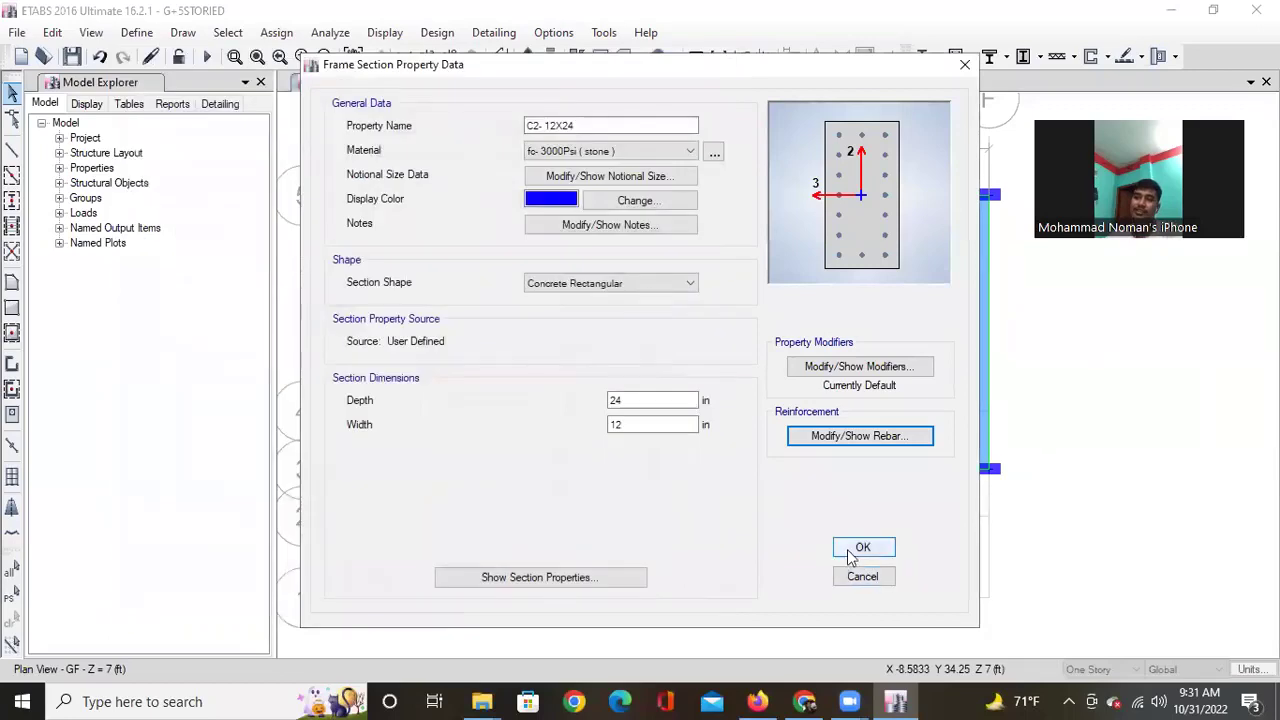
pyautogui.click(860, 547)
pyautogui.click(734, 537)
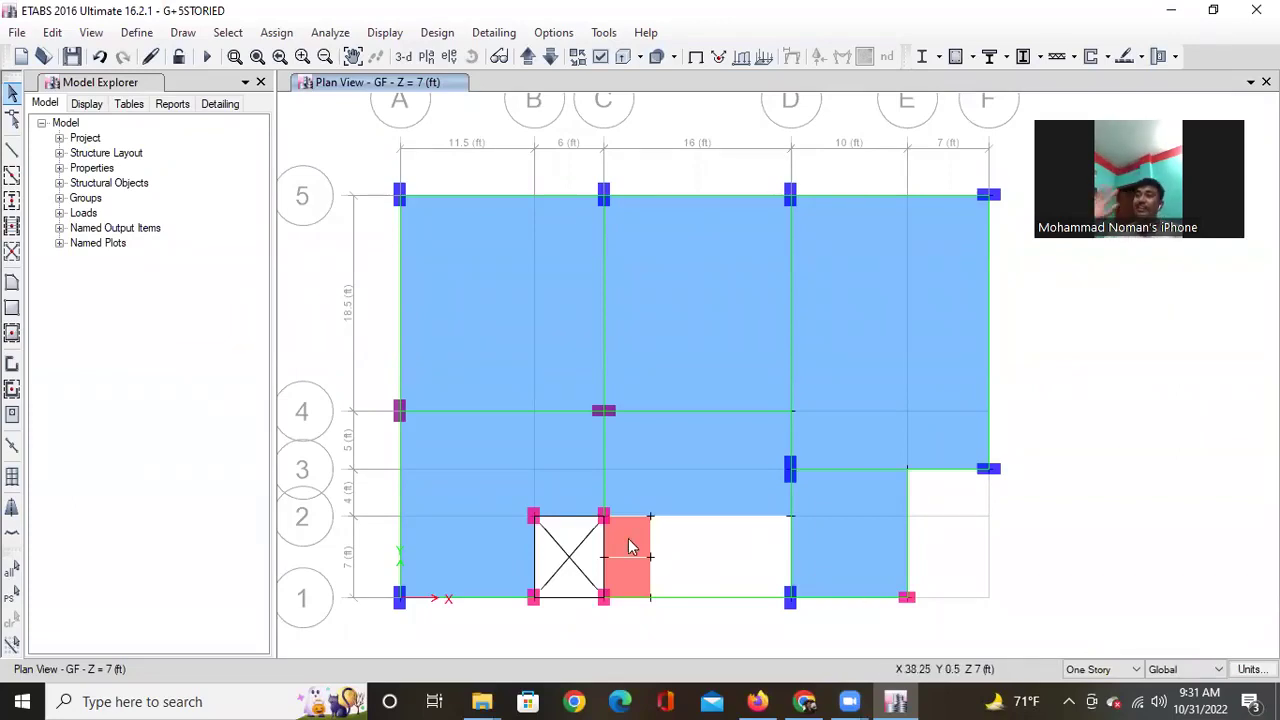
pyautogui.click(135, 33)
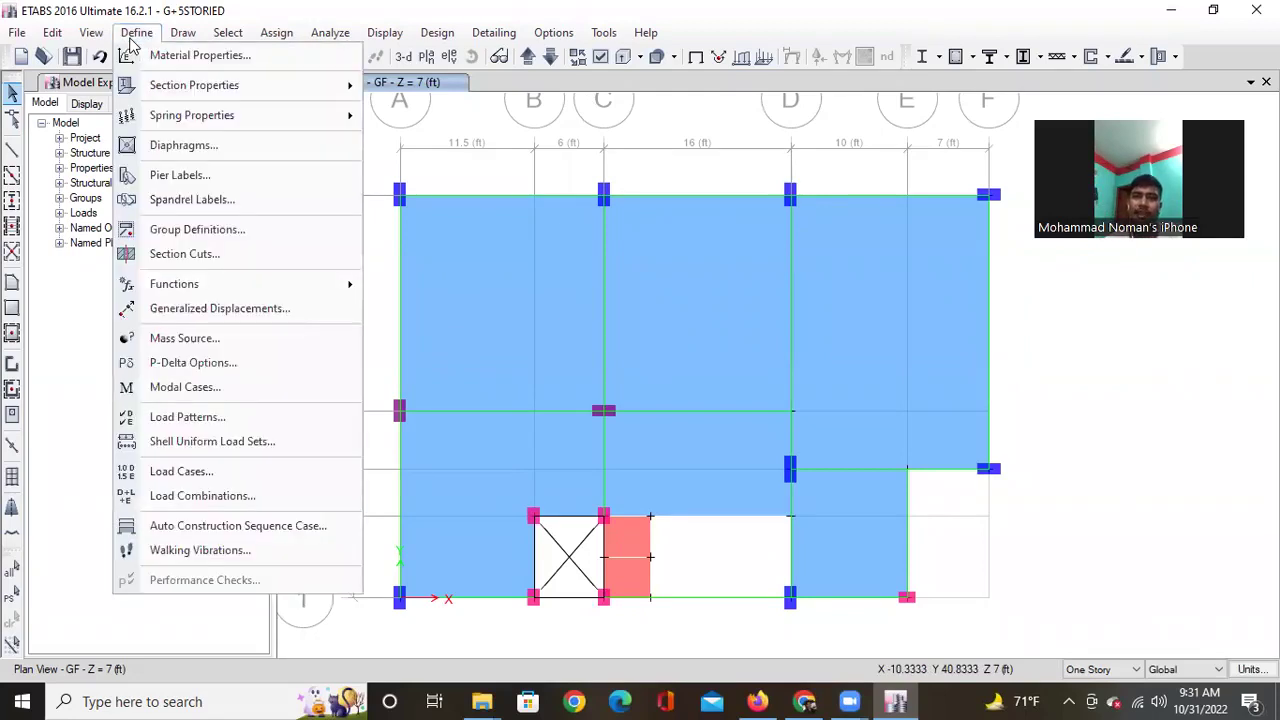
pyautogui.click(135, 33)
pyautogui.click(91, 33)
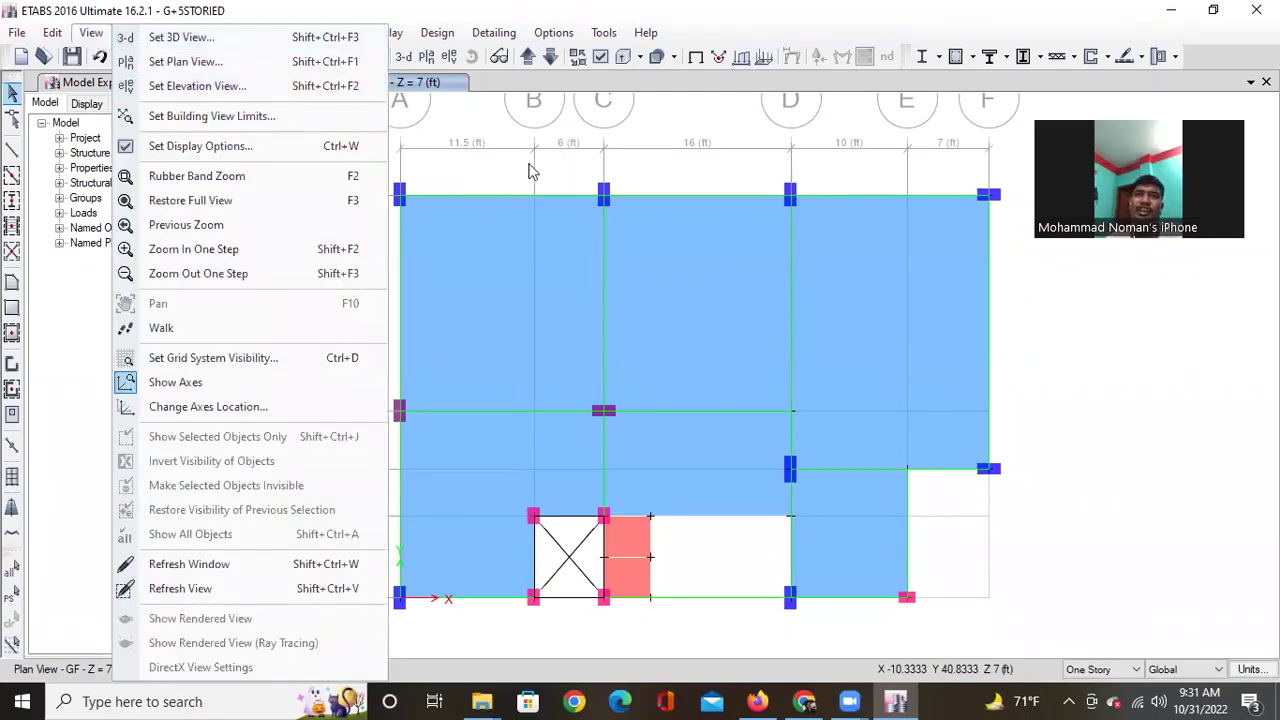
pyautogui.click(491, 167)
# Create a Section Designer frame property as a concrete column with reinforcement to be checked, and open its section for drawing.
pyautogui.click(137, 33)
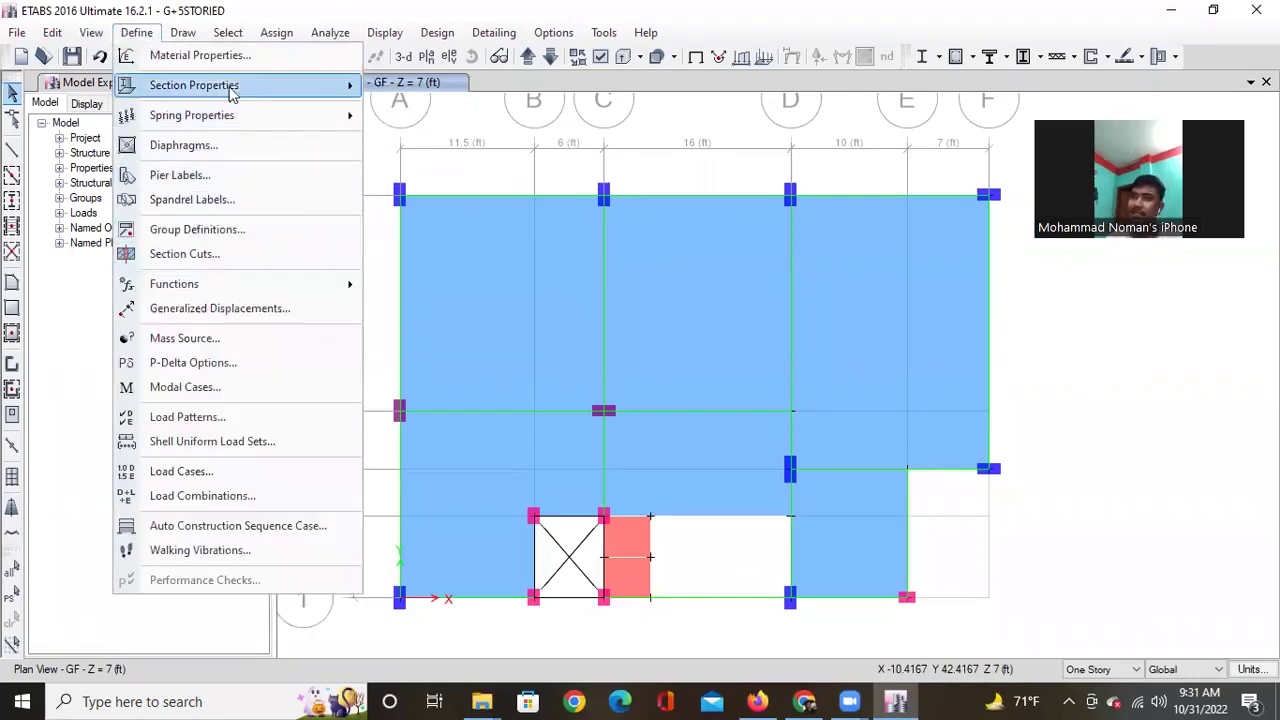
pyautogui.moveTo(228, 85)
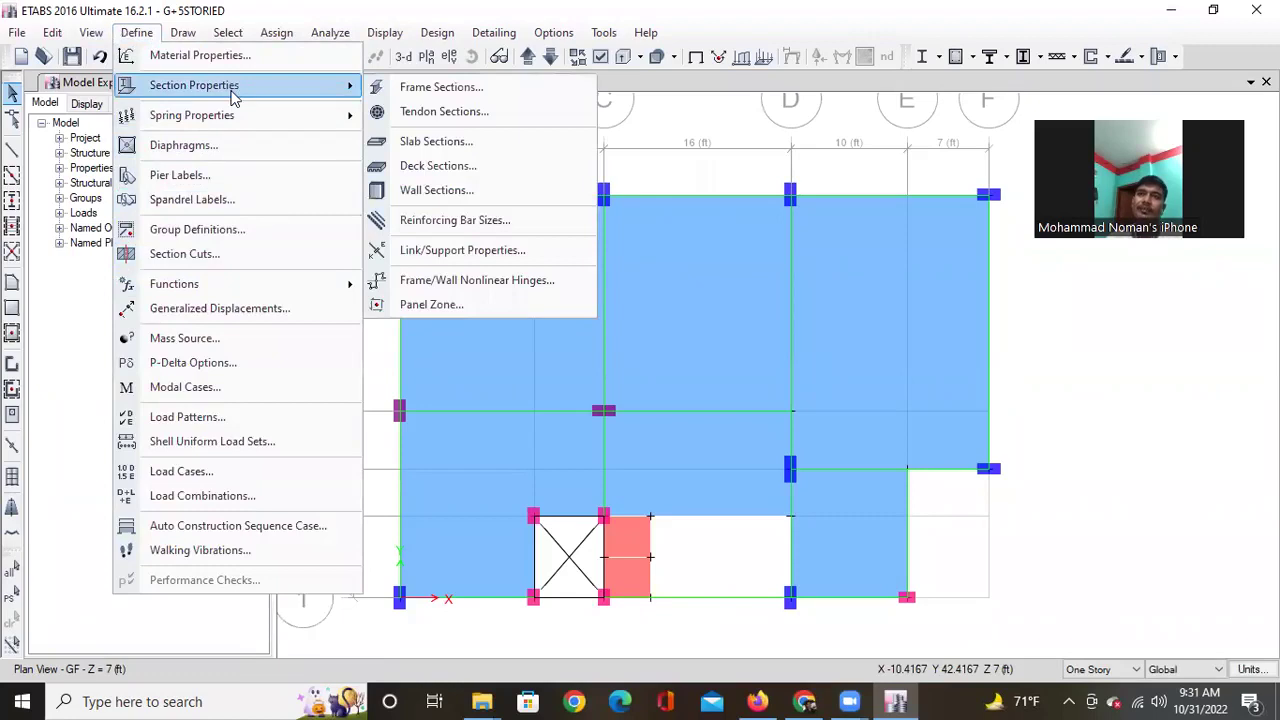
pyautogui.click(445, 88)
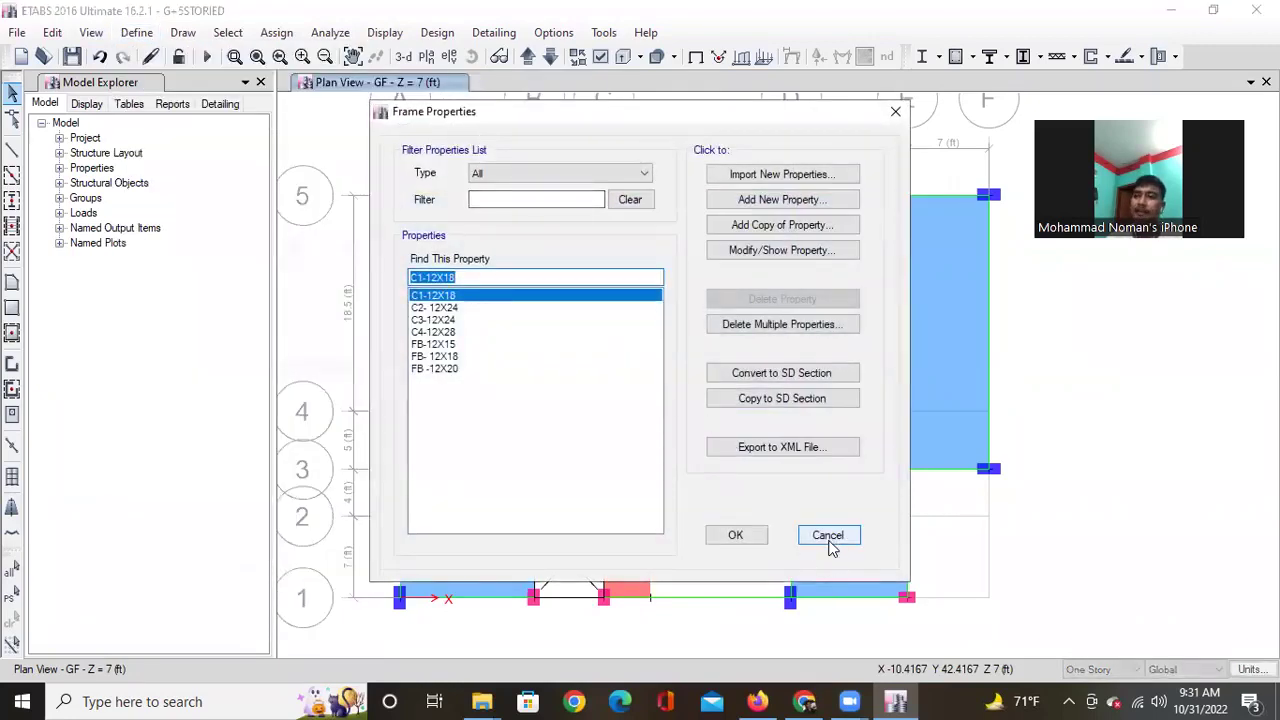
pyautogui.click(745, 201)
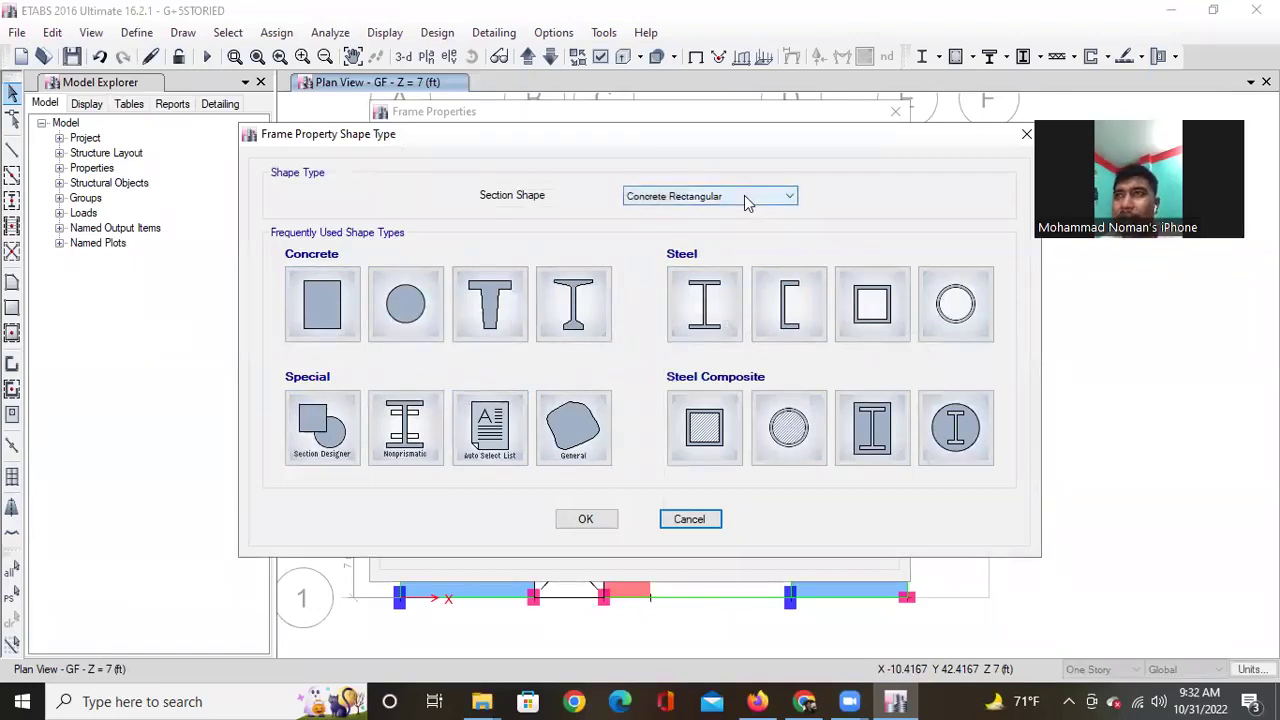
pyautogui.click(338, 448)
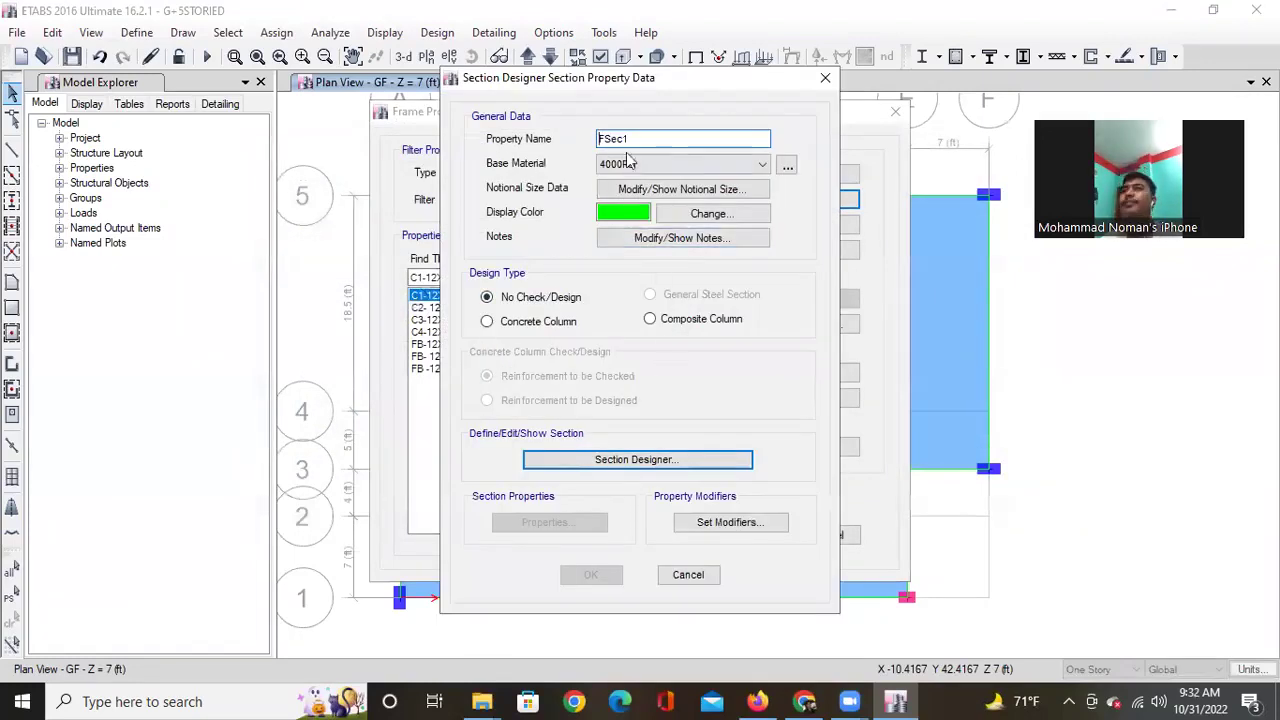
pyautogui.click(556, 329)
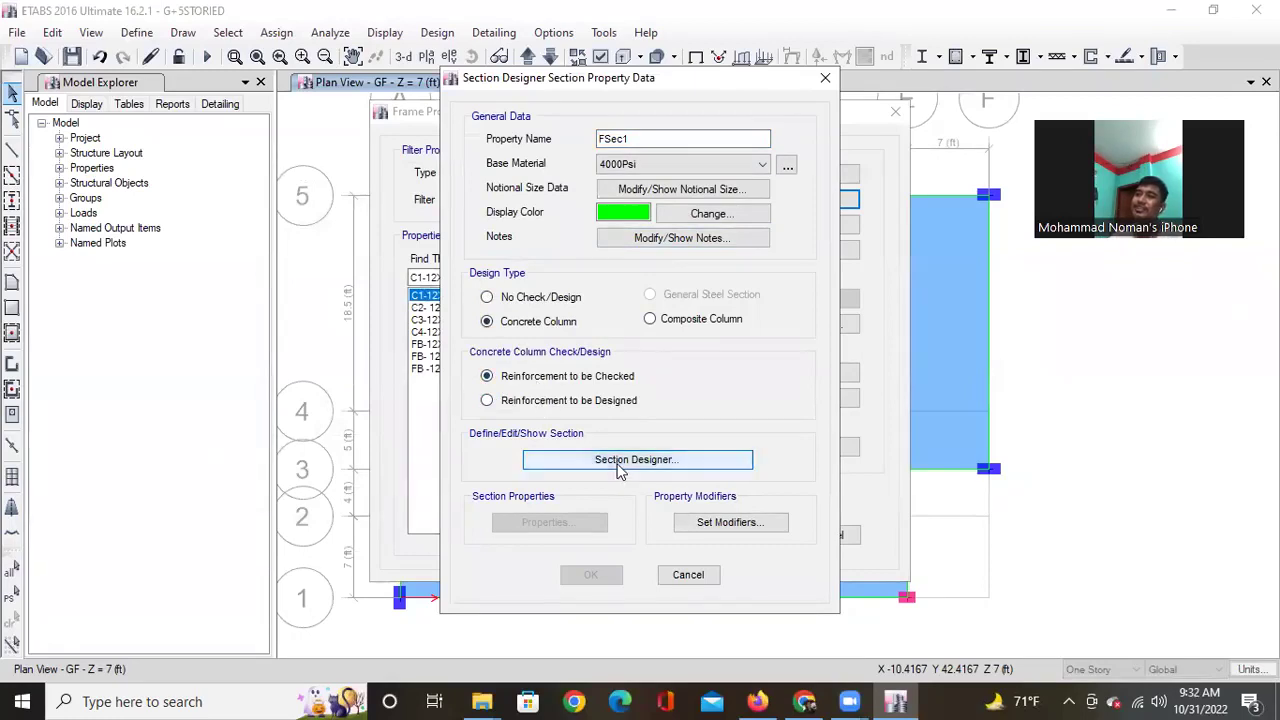
pyautogui.click(618, 466)
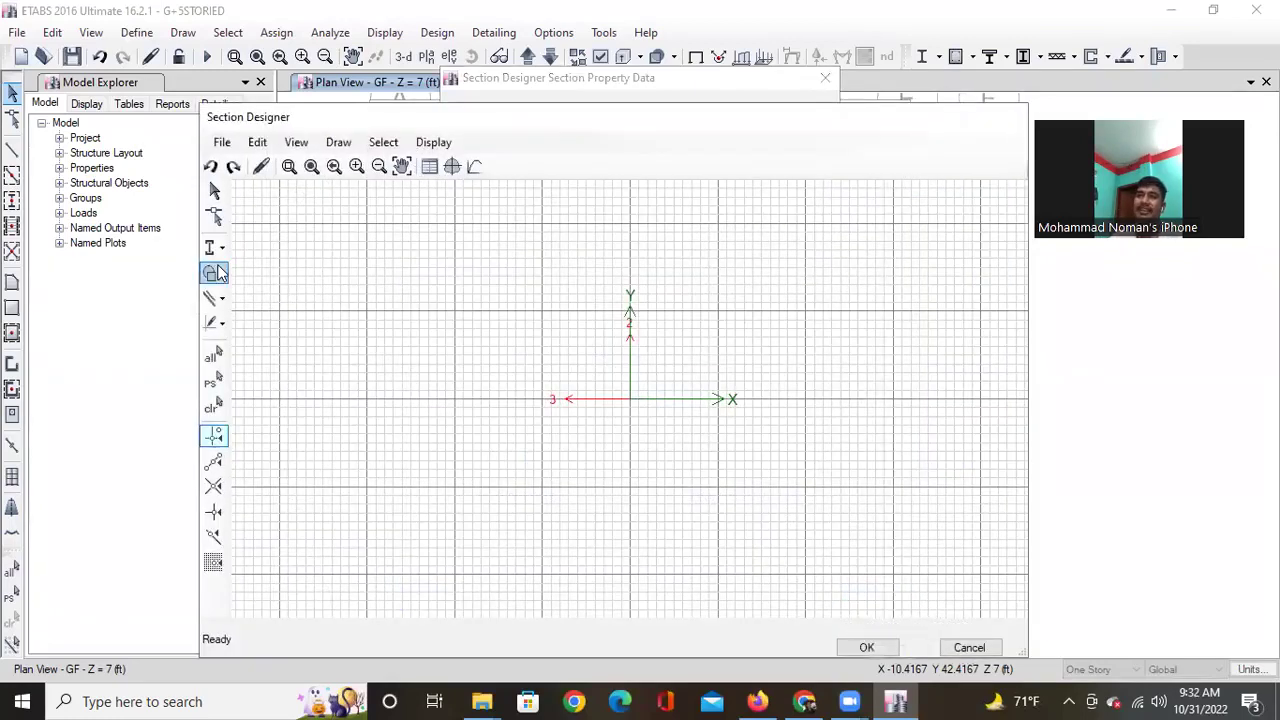
# Draw a concrete rectangle centred on the section origin and add a rectangular rebar pattern at the same centre.
pyautogui.click(216, 275)
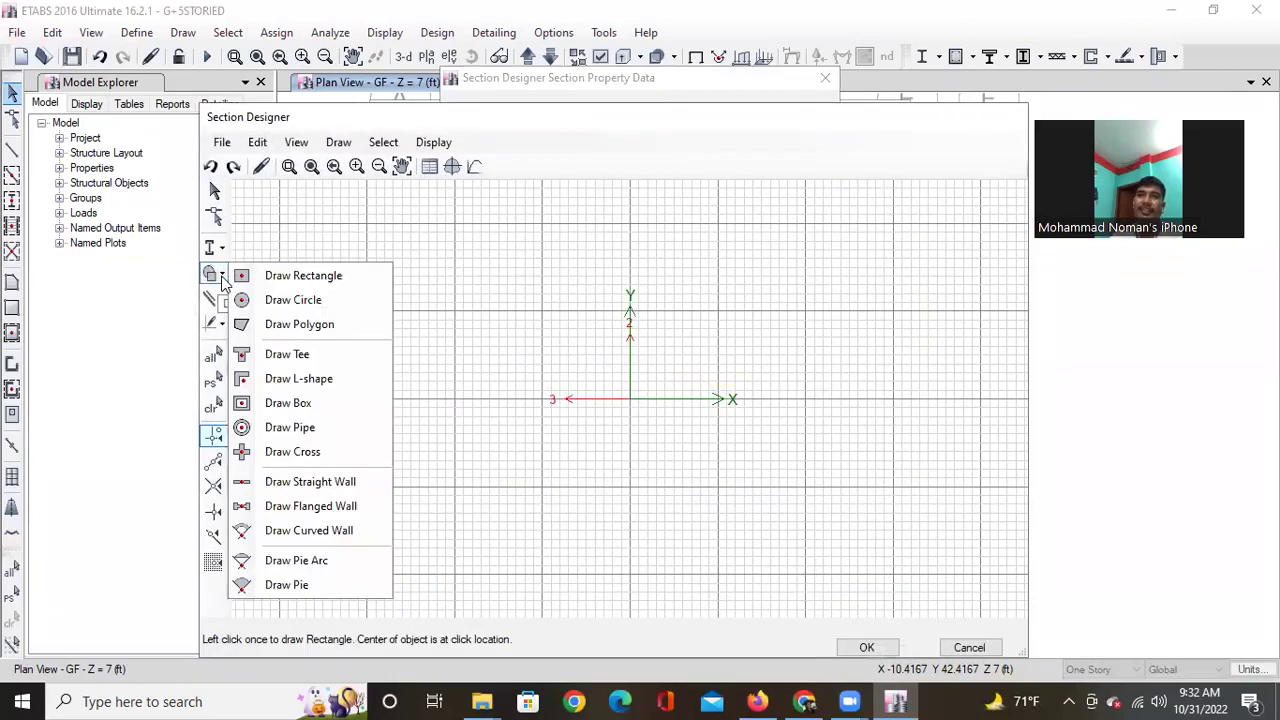
pyautogui.click(295, 285)
pyautogui.click(630, 399)
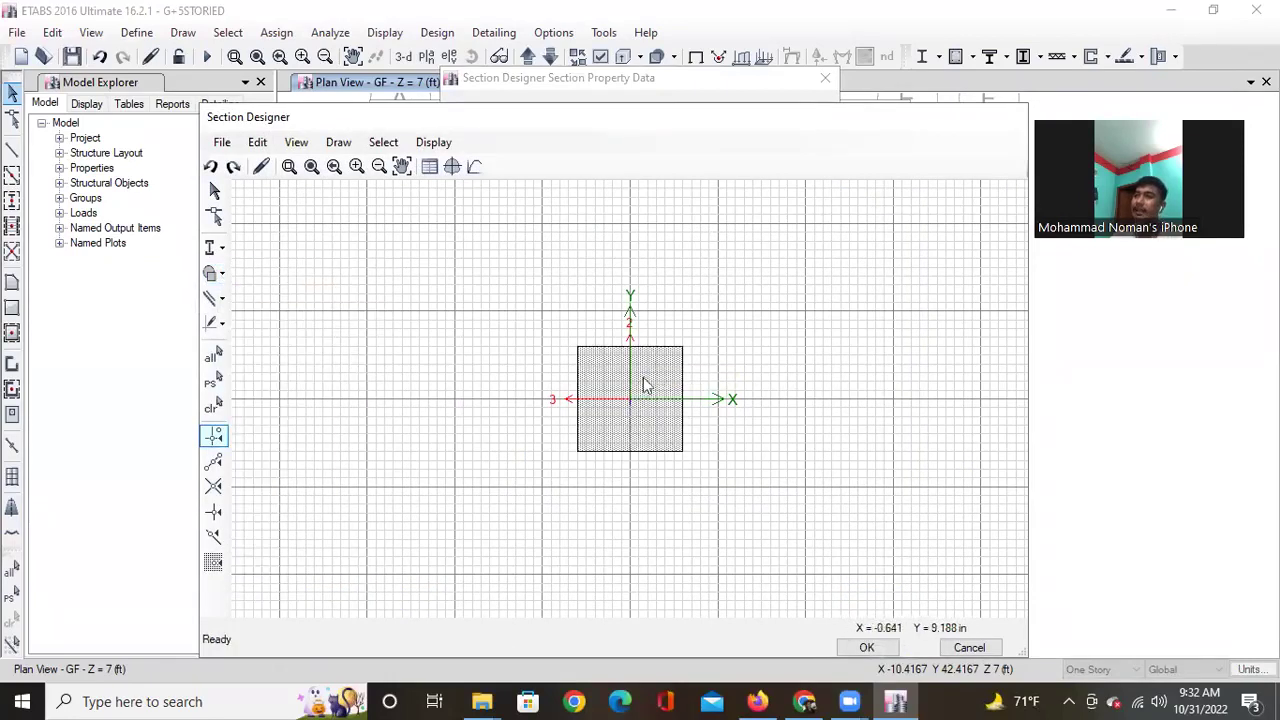
pyautogui.click(345, 143)
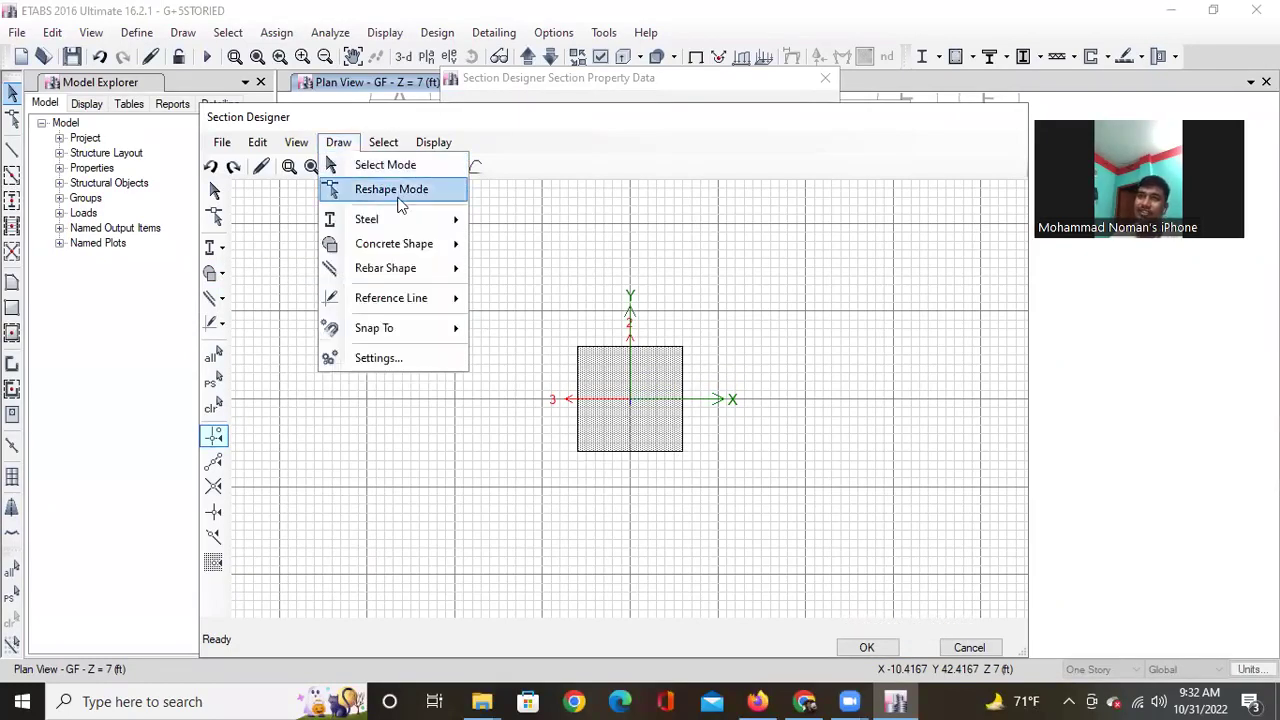
pyautogui.moveTo(430, 280)
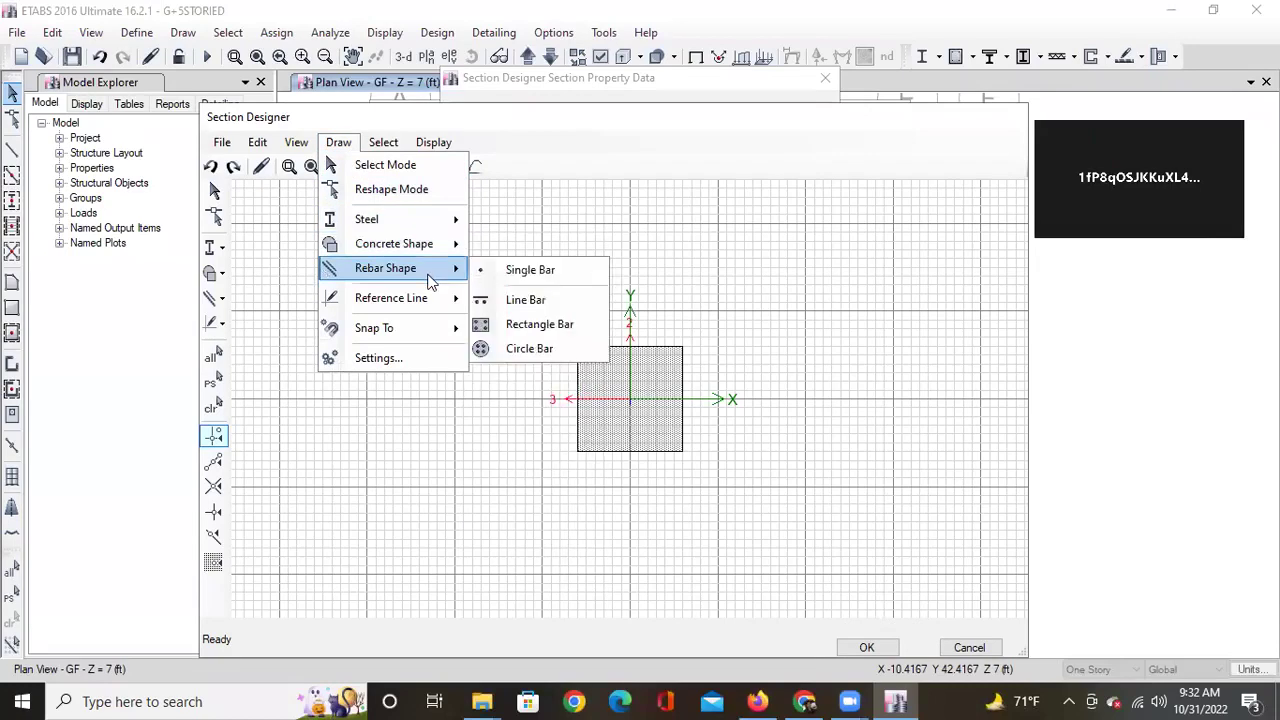
pyautogui.click(540, 328)
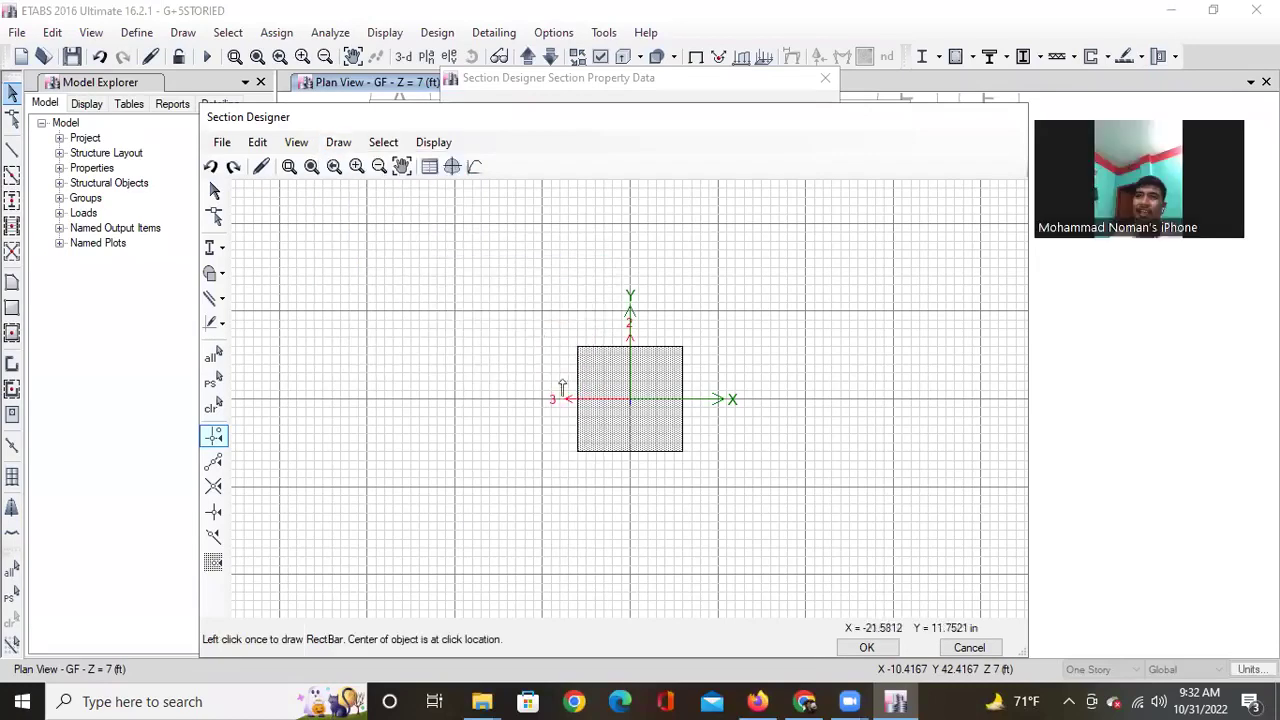
pyautogui.click(630, 399)
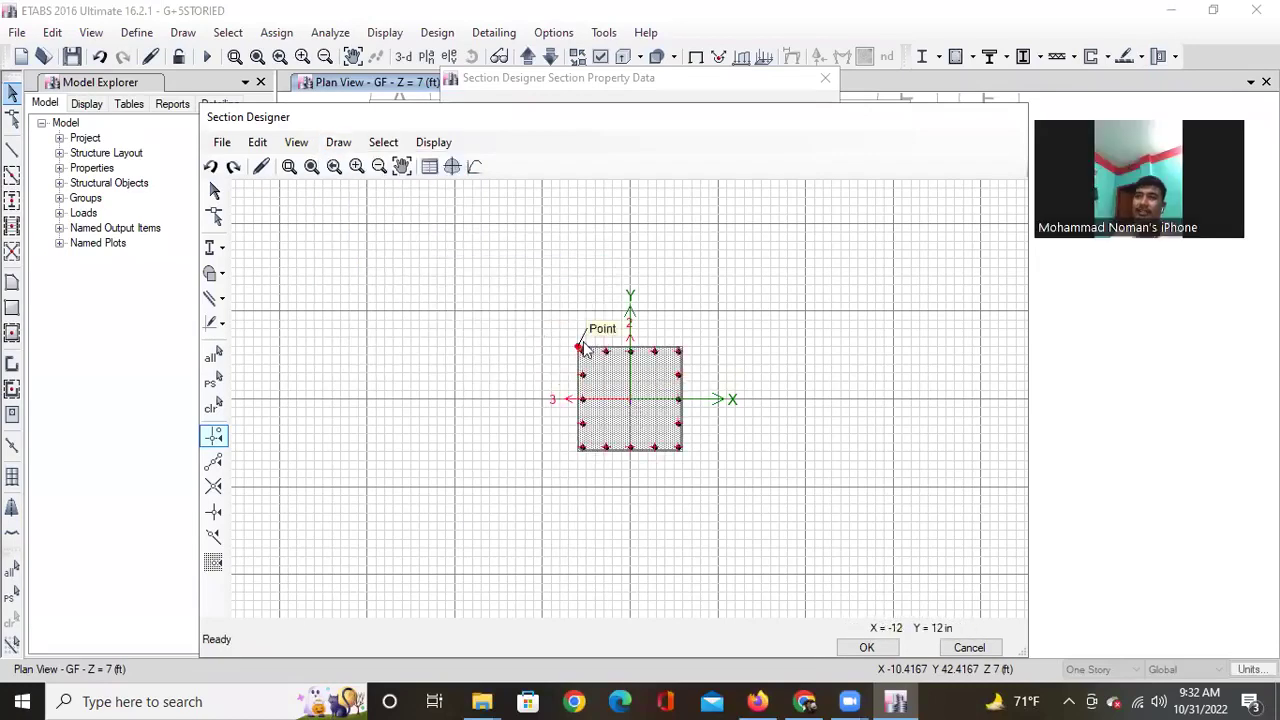
# Set the bar size to #6 for the intermediate rebars along the section's negative-X edge only.
pyautogui.scroll(4, 600, 360)
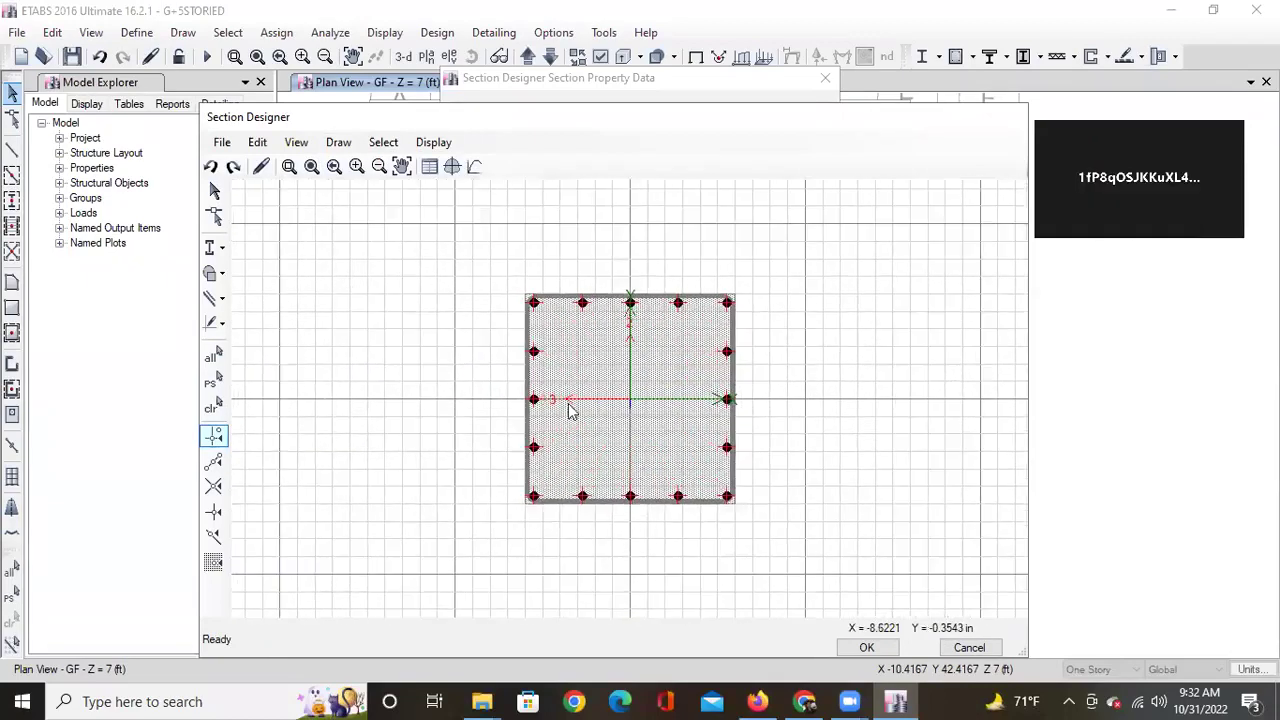
pyautogui.rightClick(536, 400)
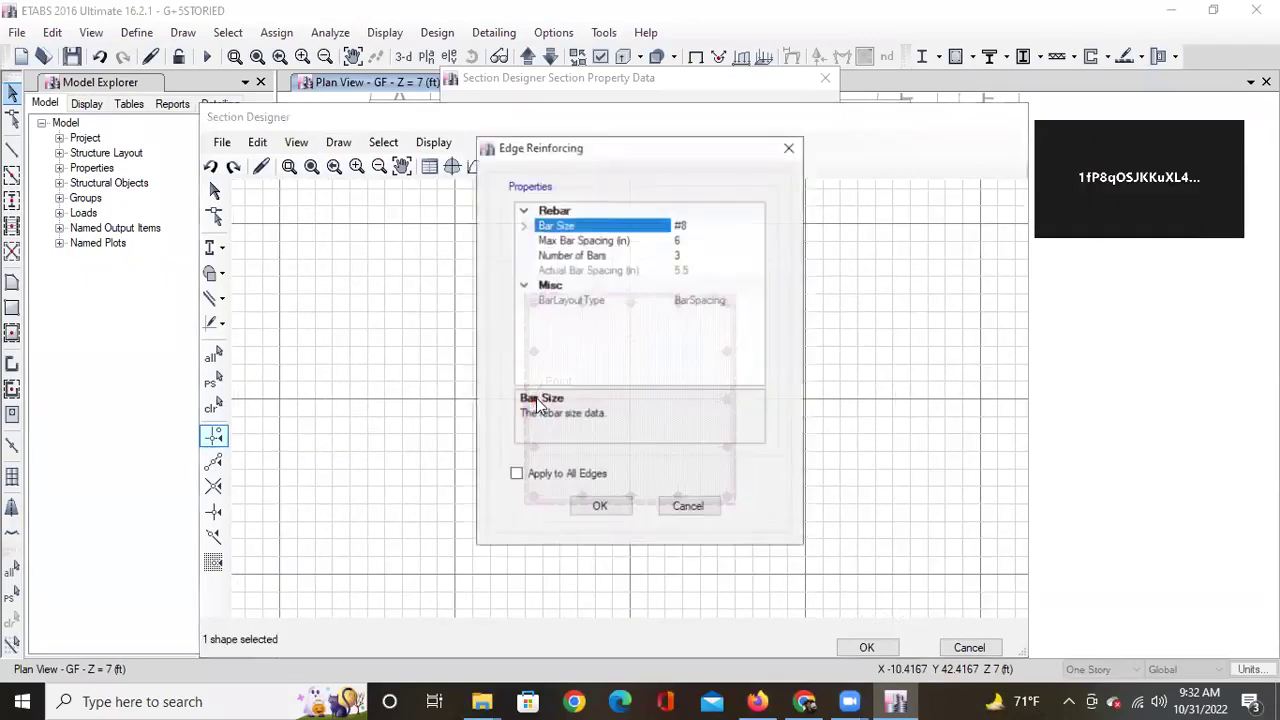
pyautogui.click(717, 226)
pyautogui.click(557, 231)
pyautogui.click(690, 242)
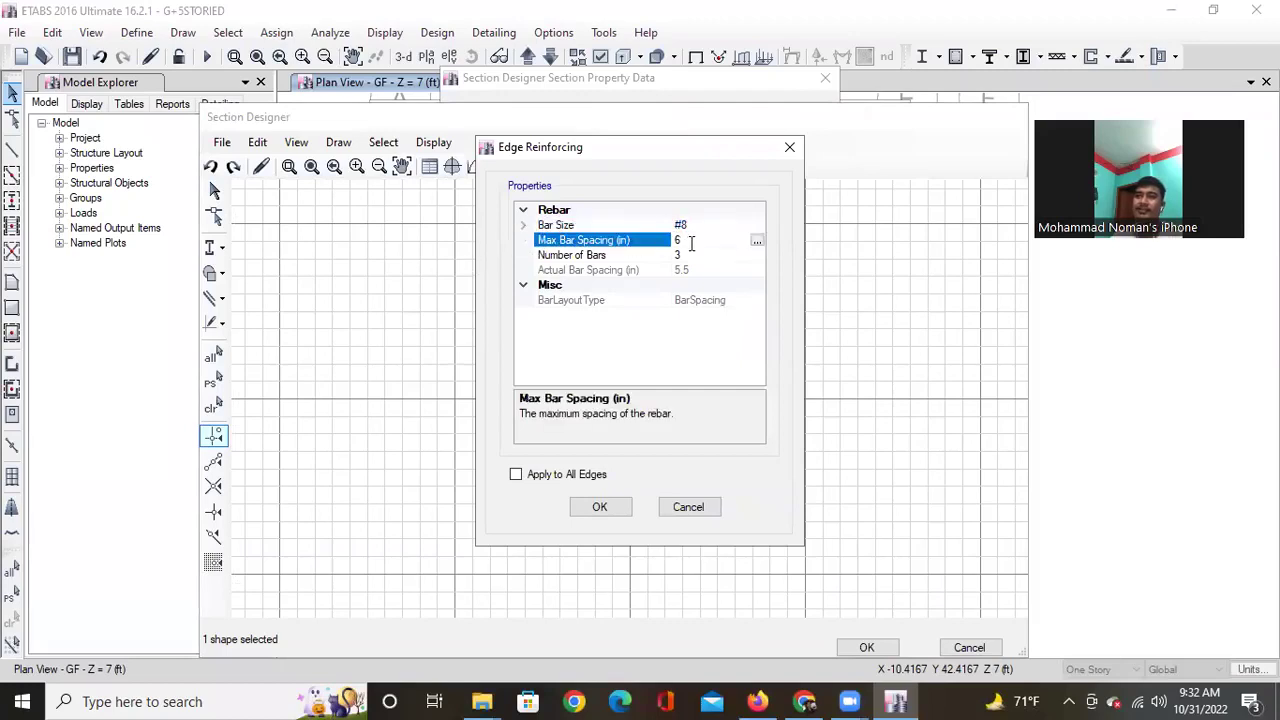
pyautogui.click(697, 258)
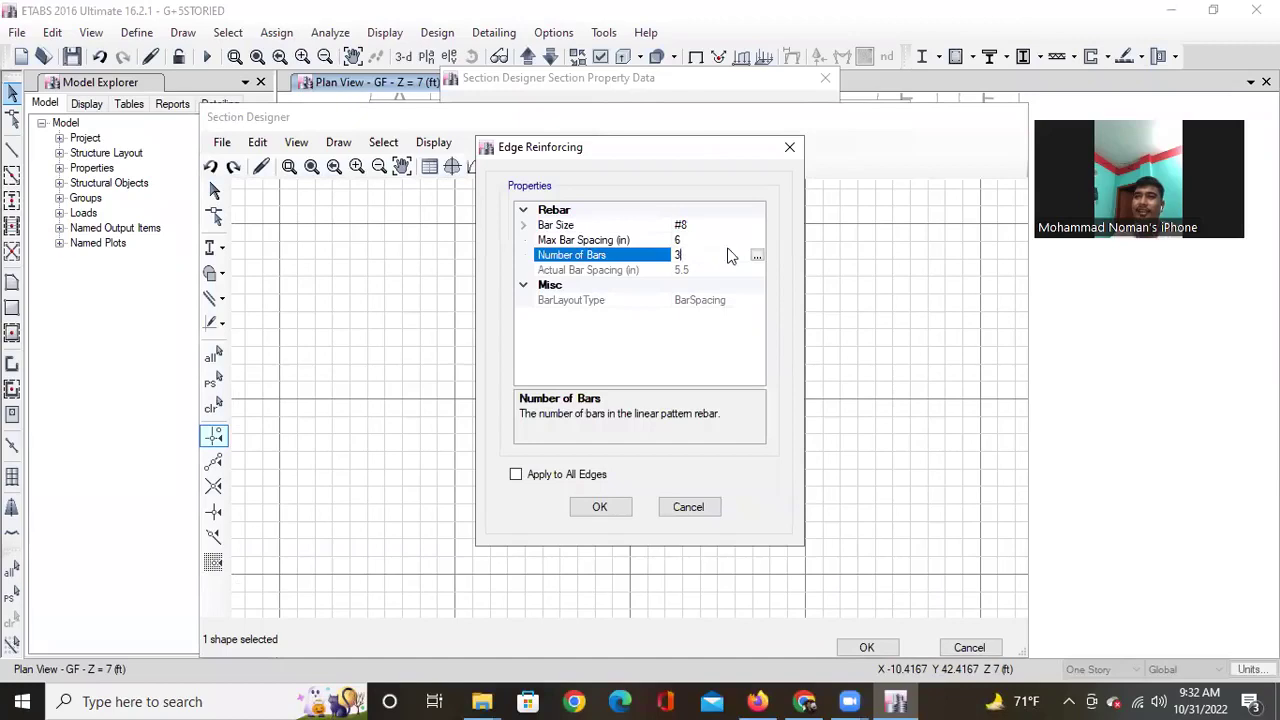
pyautogui.click(743, 240)
pyautogui.click(760, 225)
pyautogui.click(725, 238)
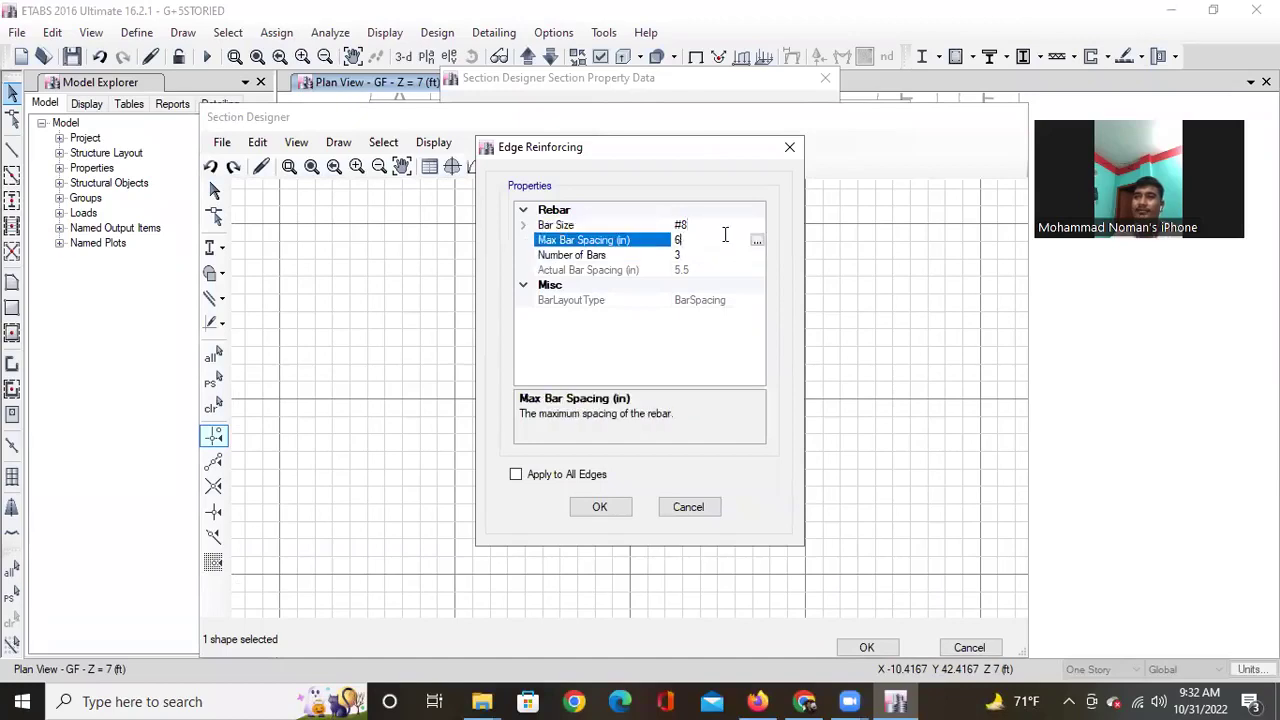
pyautogui.click(706, 224)
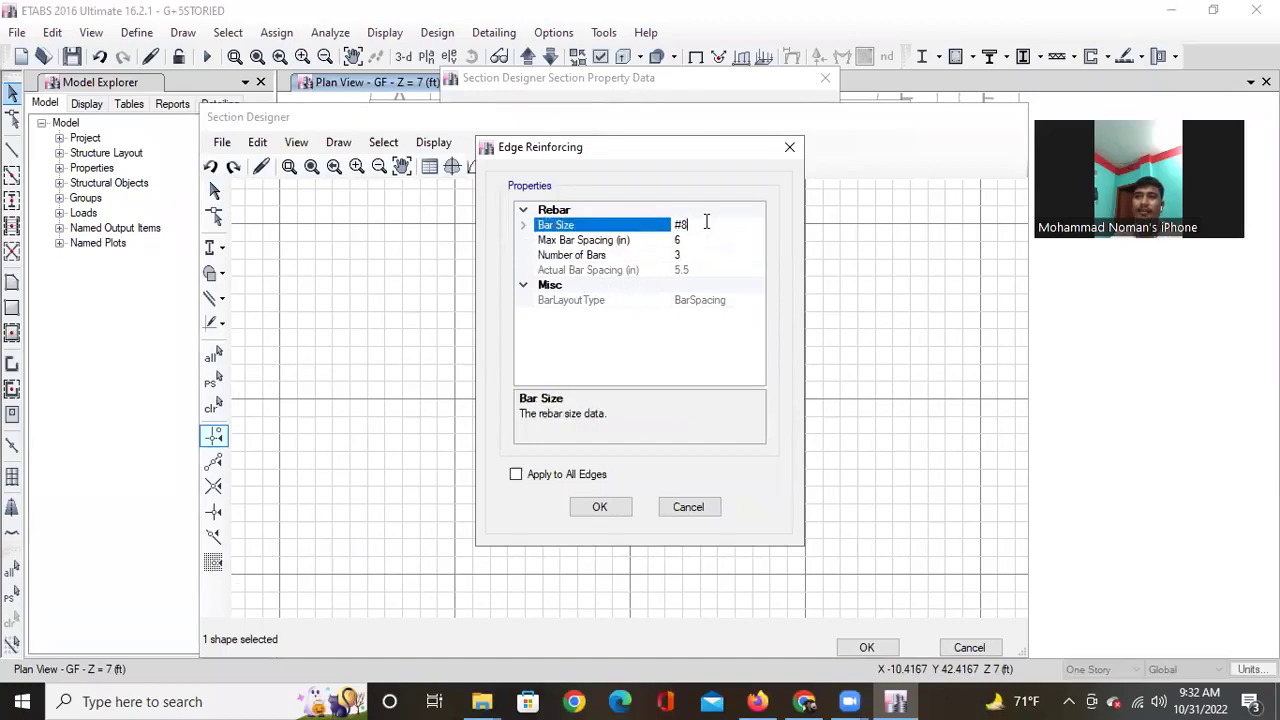
pyautogui.press('BackSpace')
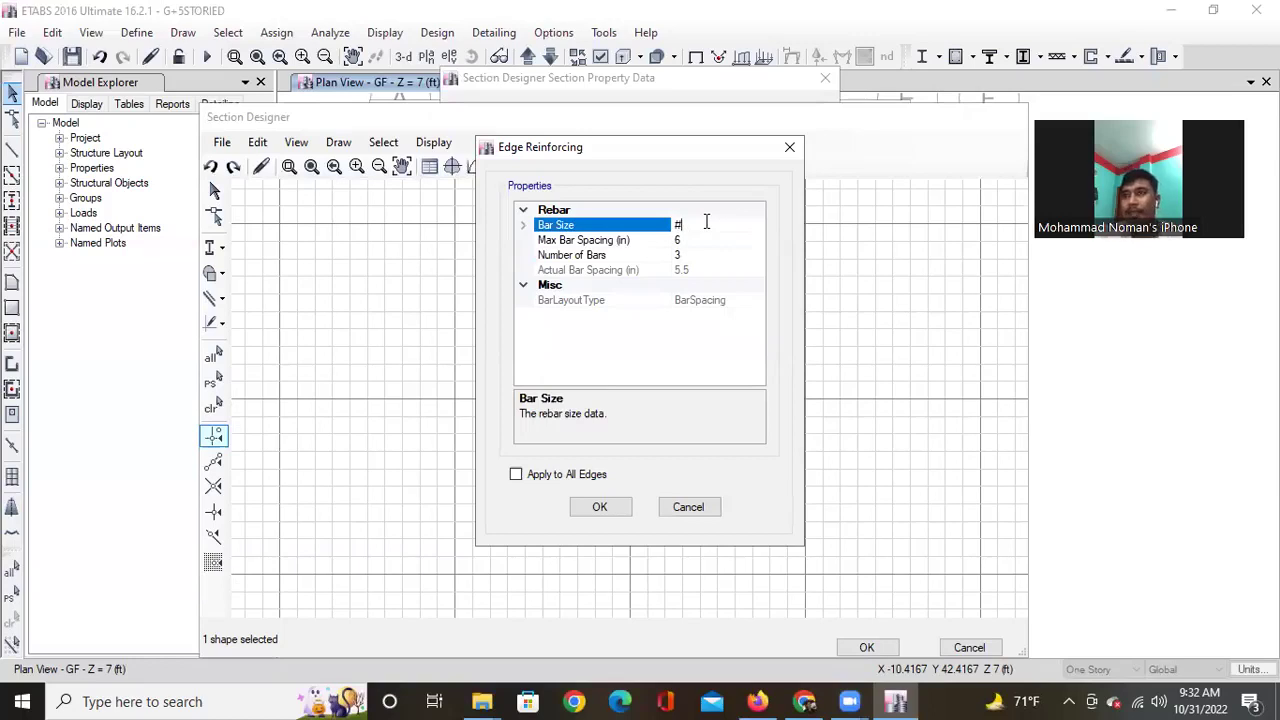
pyautogui.write('6')
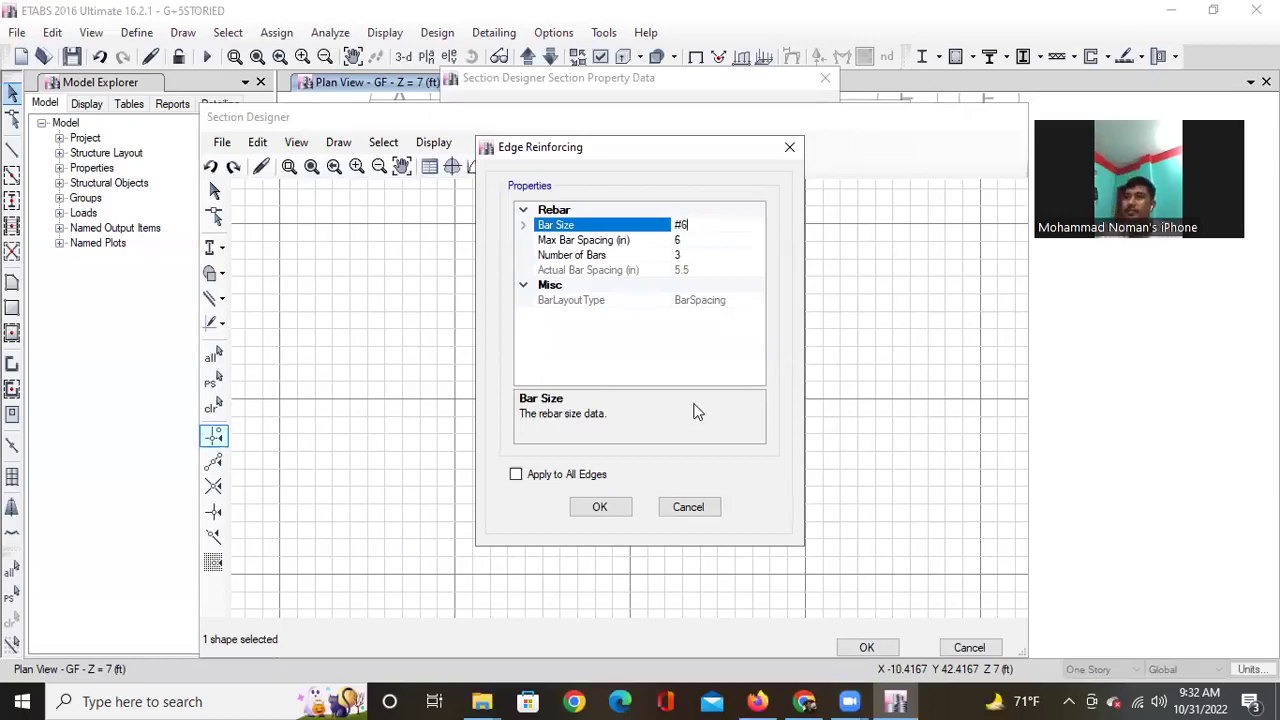
pyautogui.click(597, 506)
pyautogui.scroll(3, 543, 425)
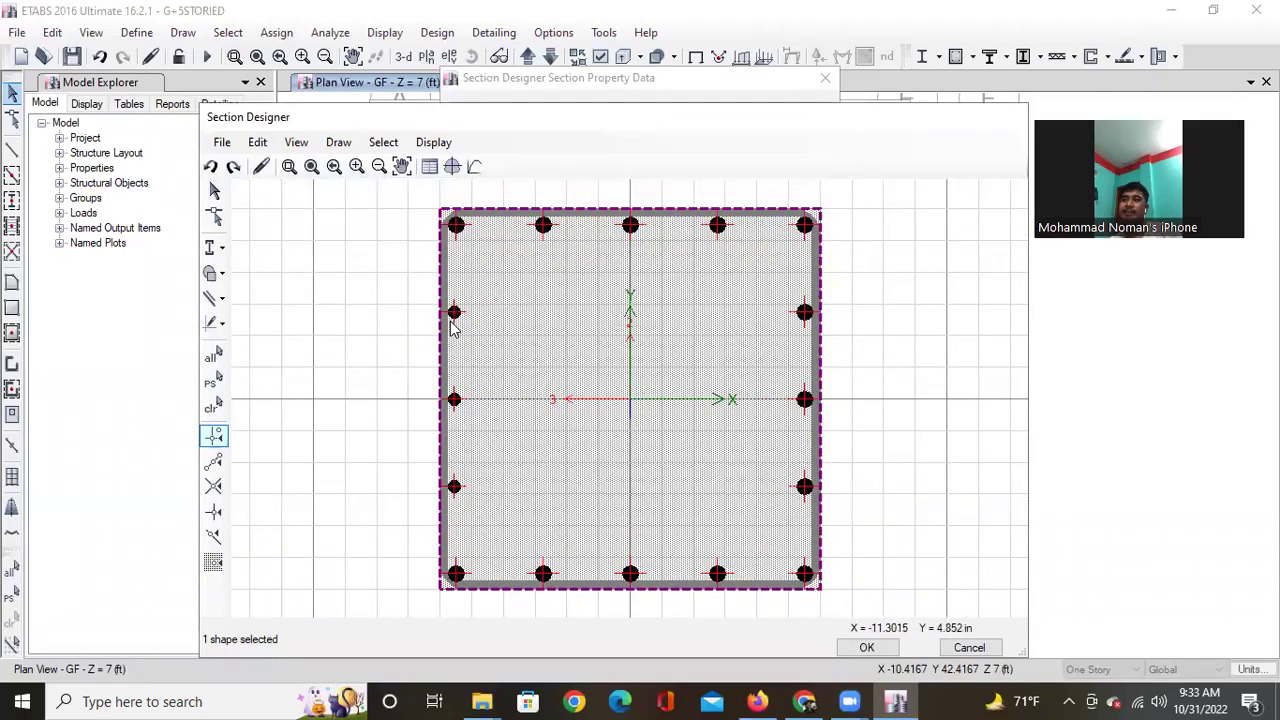
# Set the bar size to #6 for the intermediate rebars along the section's positive-Y edge only.
pyautogui.rightClick(545, 228)
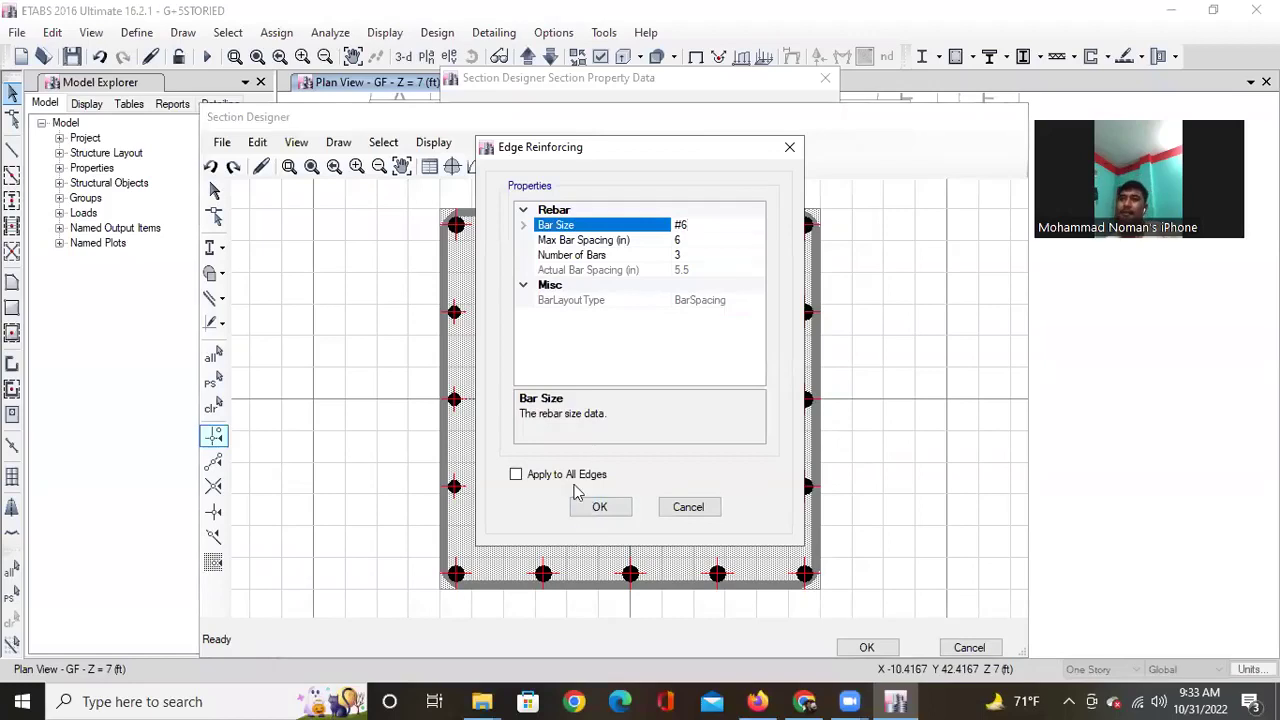
pyautogui.click(600, 508)
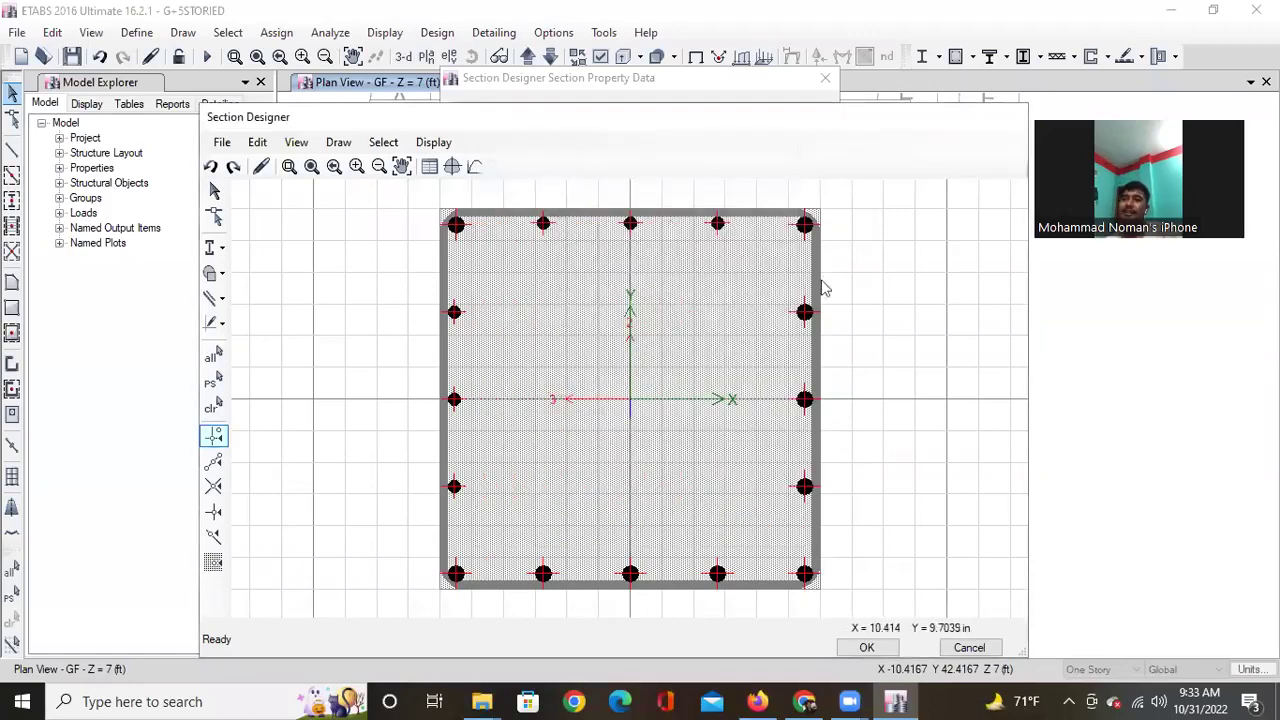
pyautogui.scroll(-3, 646, 386)
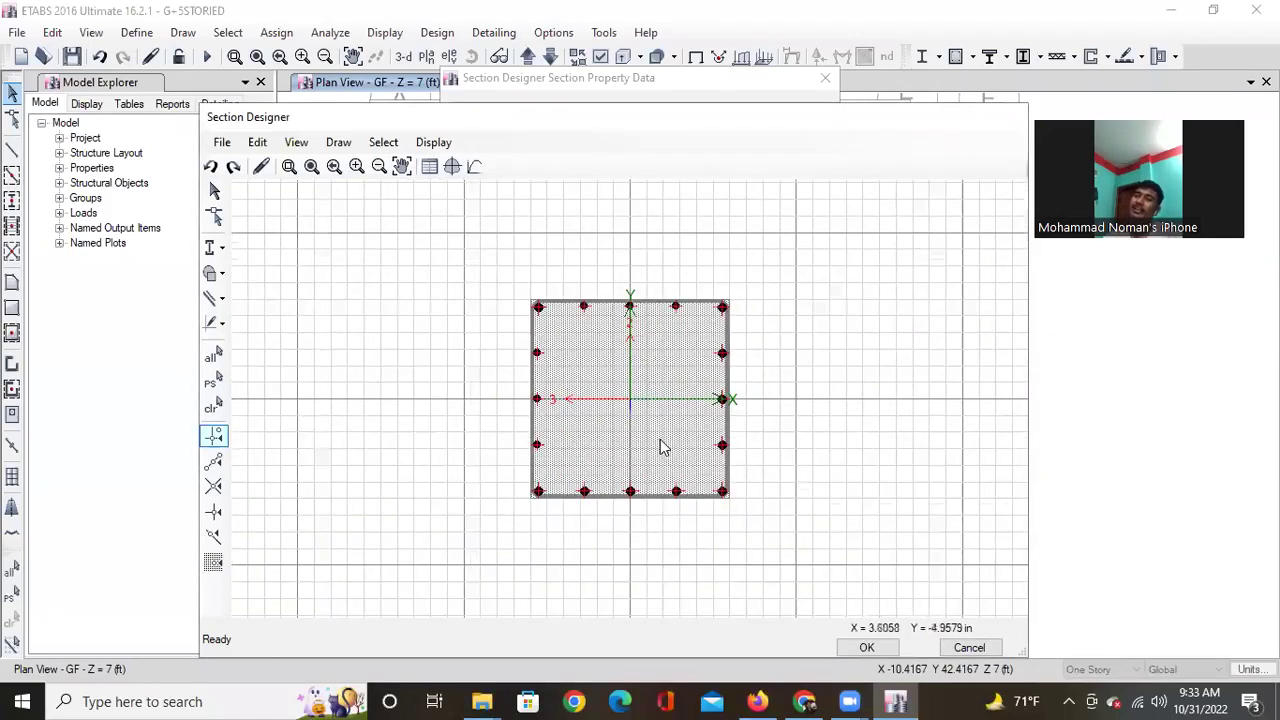
pyautogui.scroll(1, 660, 450)
pyautogui.scroll(-1, 660, 450)
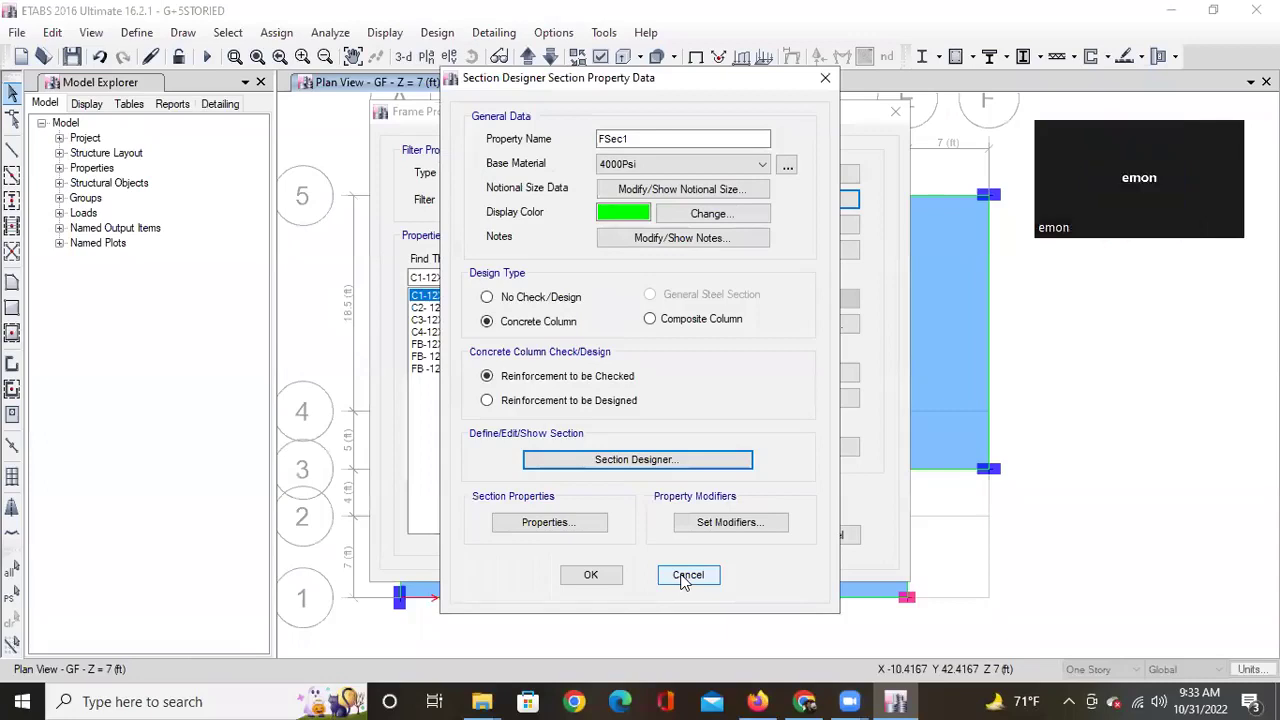
# Reopen the column section in Section Designer, look through the concrete shapes available for drawing, and close the section.
pyautogui.click(652, 464)
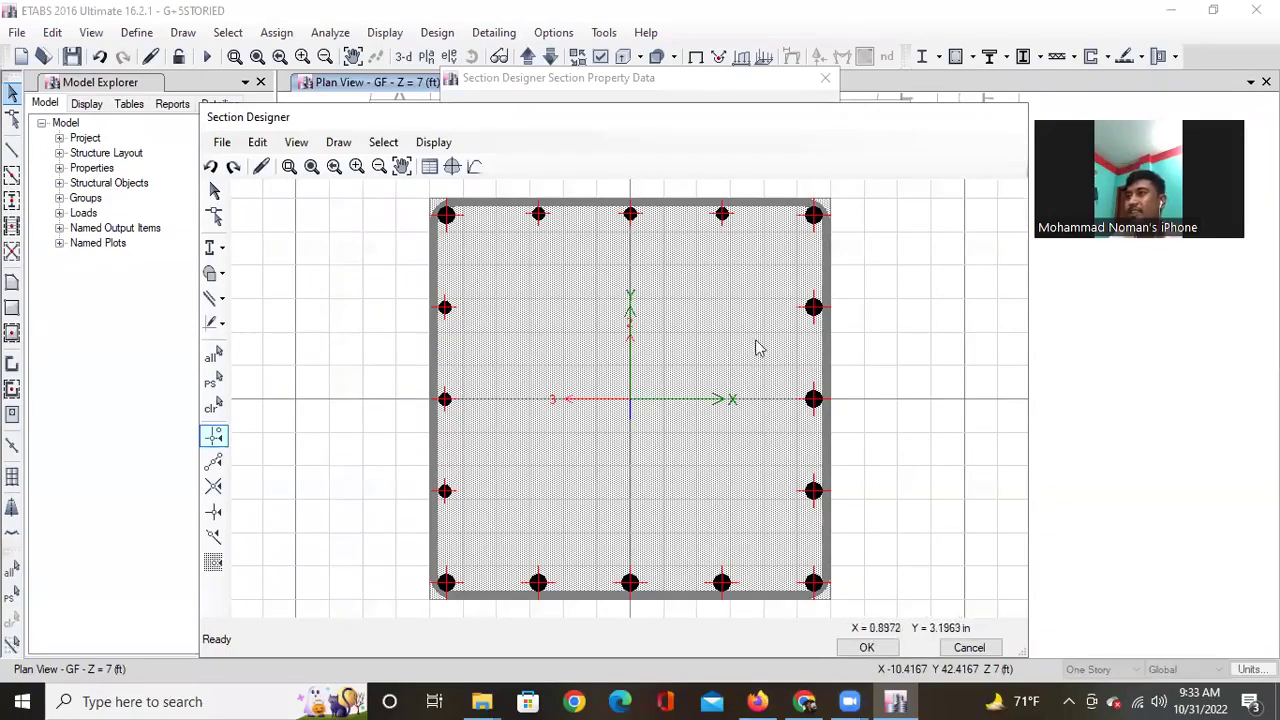
pyautogui.click(223, 280)
pyautogui.click(224, 279)
pyautogui.click(224, 280)
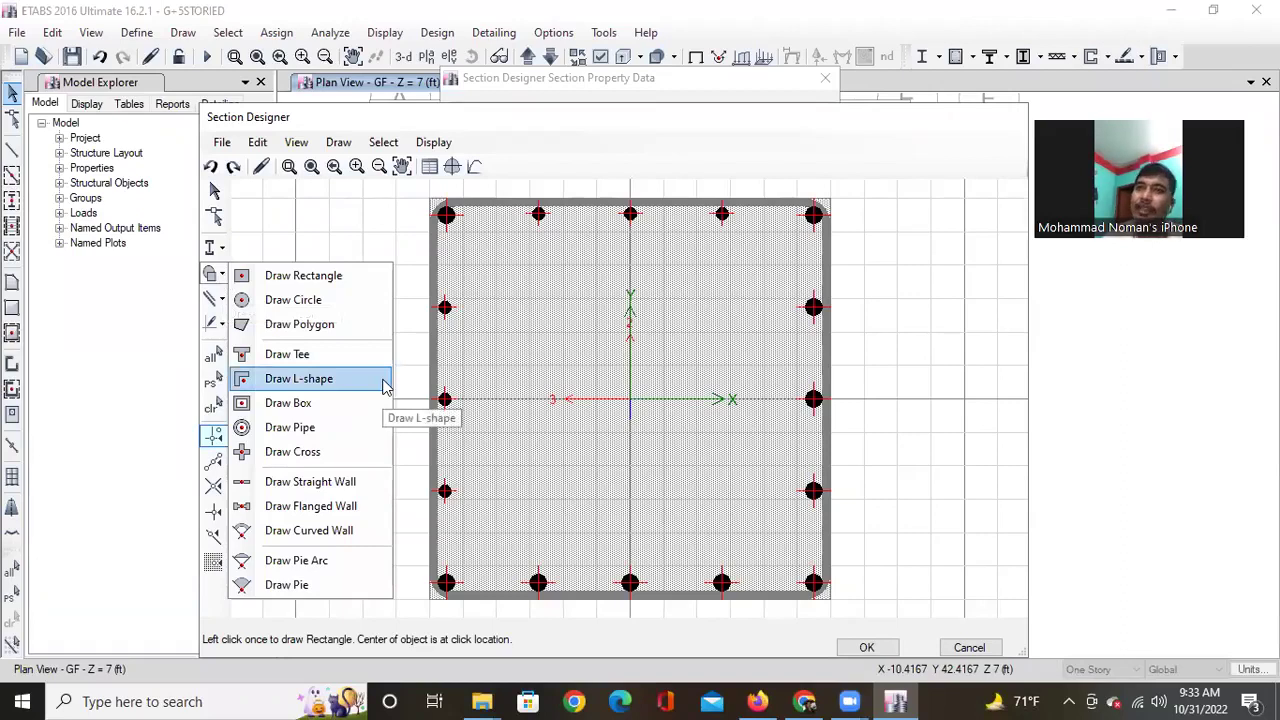
pyautogui.click(338, 428)
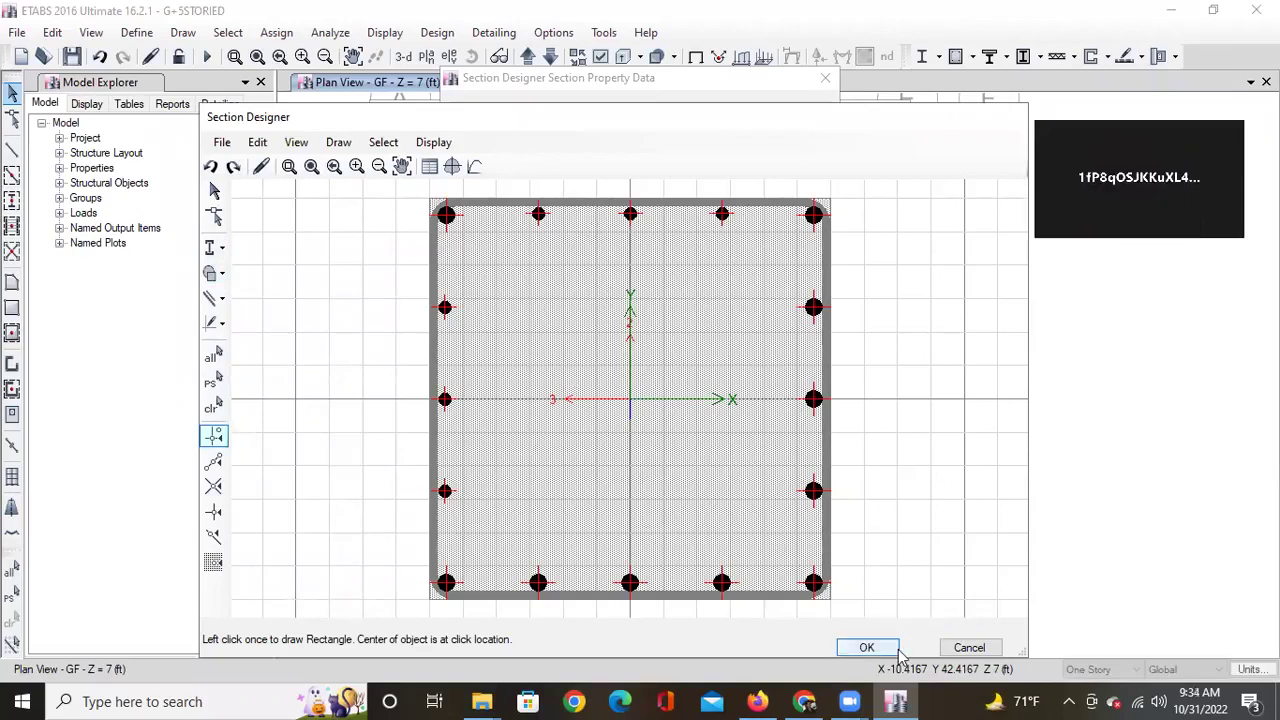
pyautogui.click(867, 648)
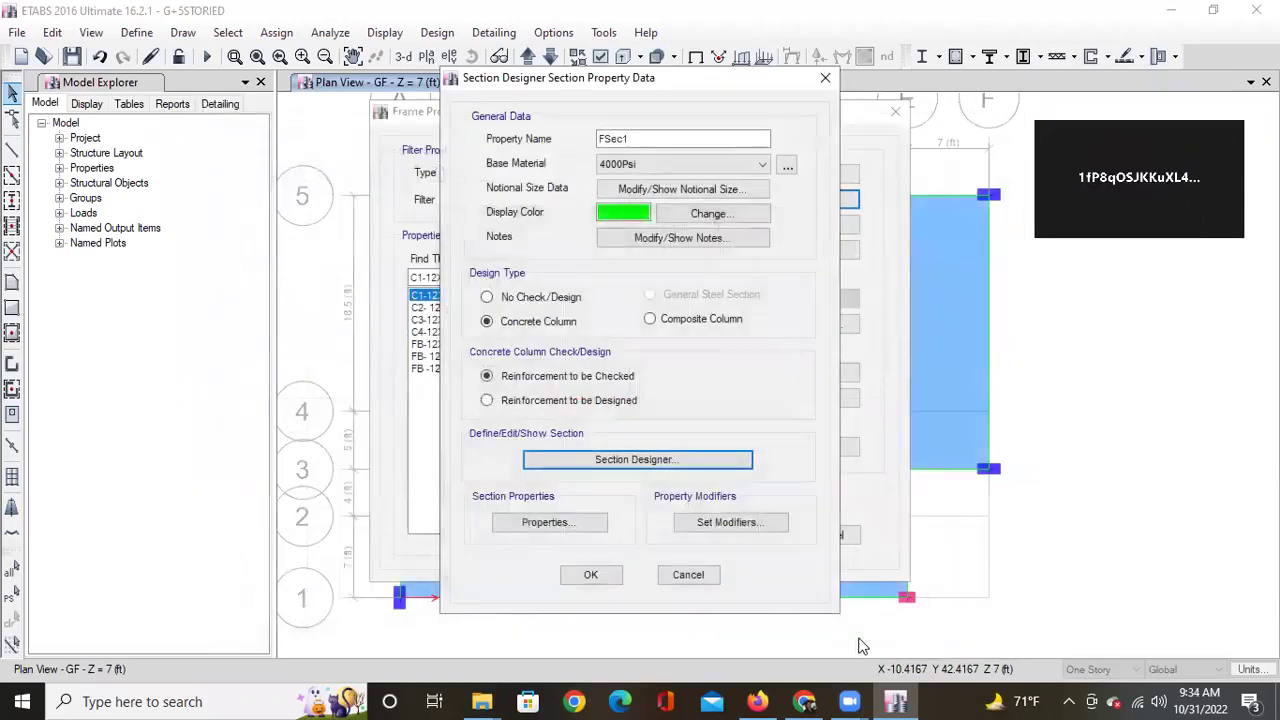
# Discard the new Section Designer frame property, leave the frame property definitions, and save the model.
pyautogui.click(680, 577)
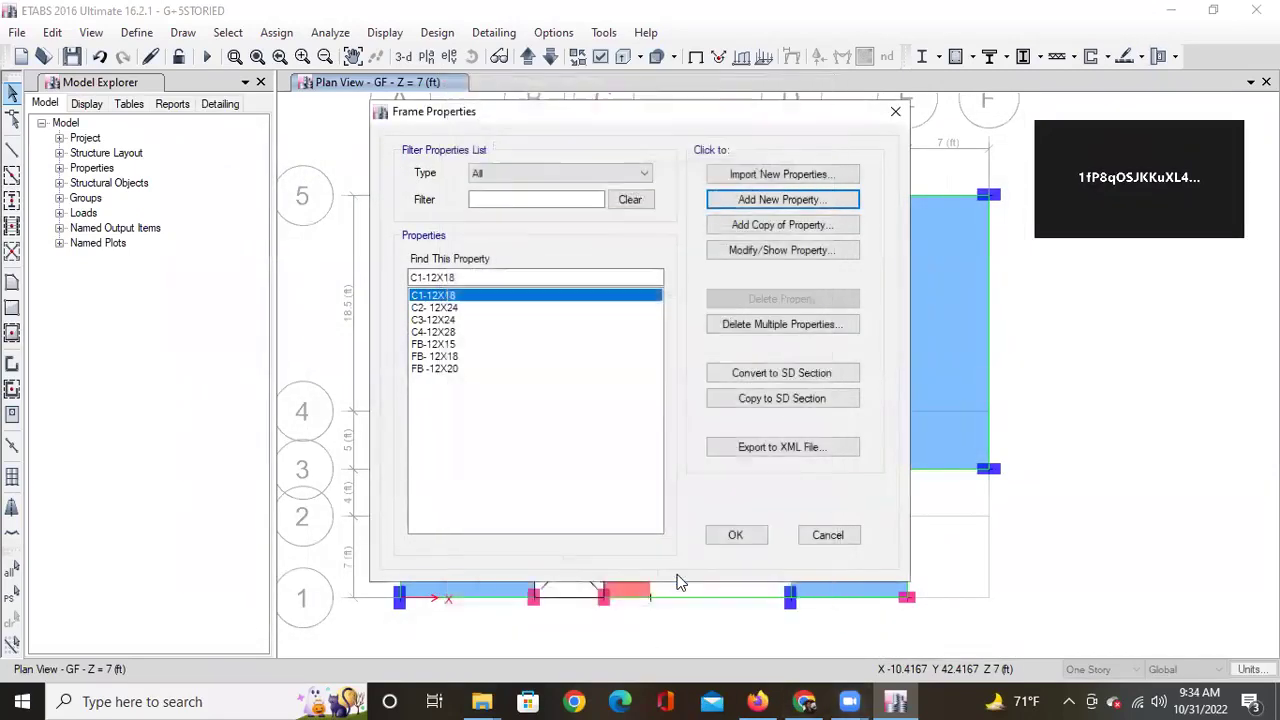
pyautogui.click(736, 536)
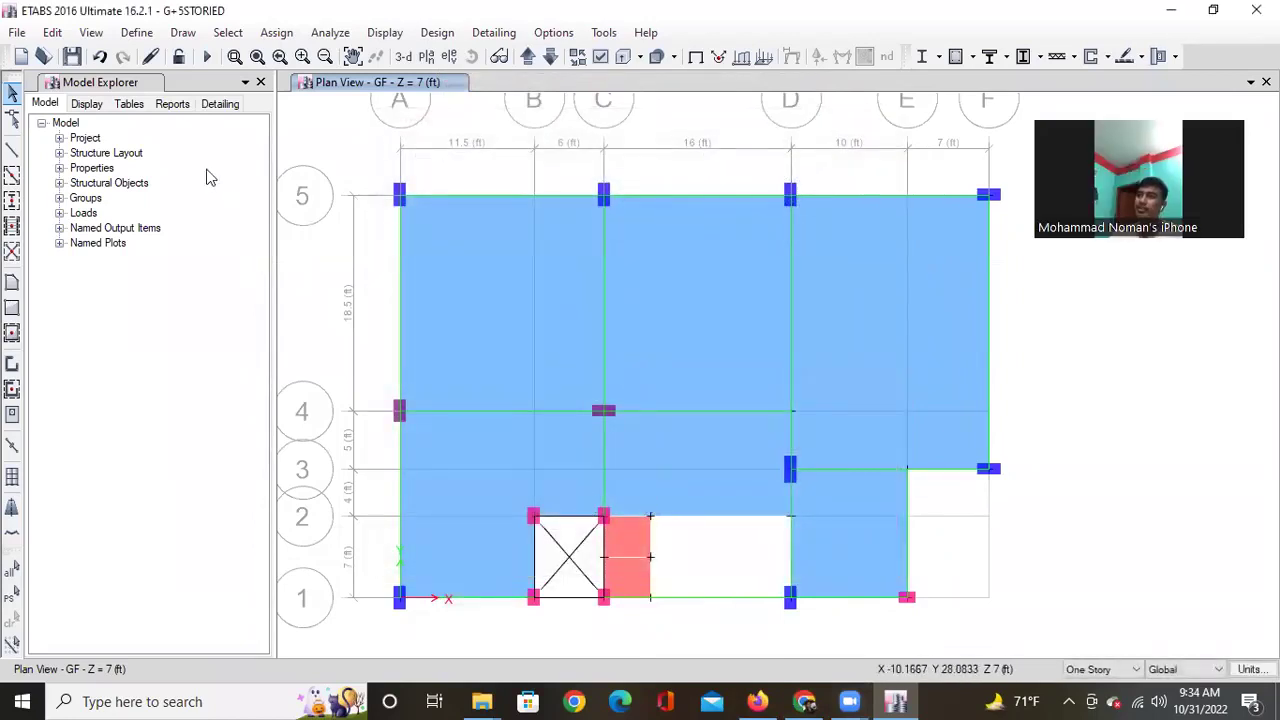
pyautogui.click(70, 57)
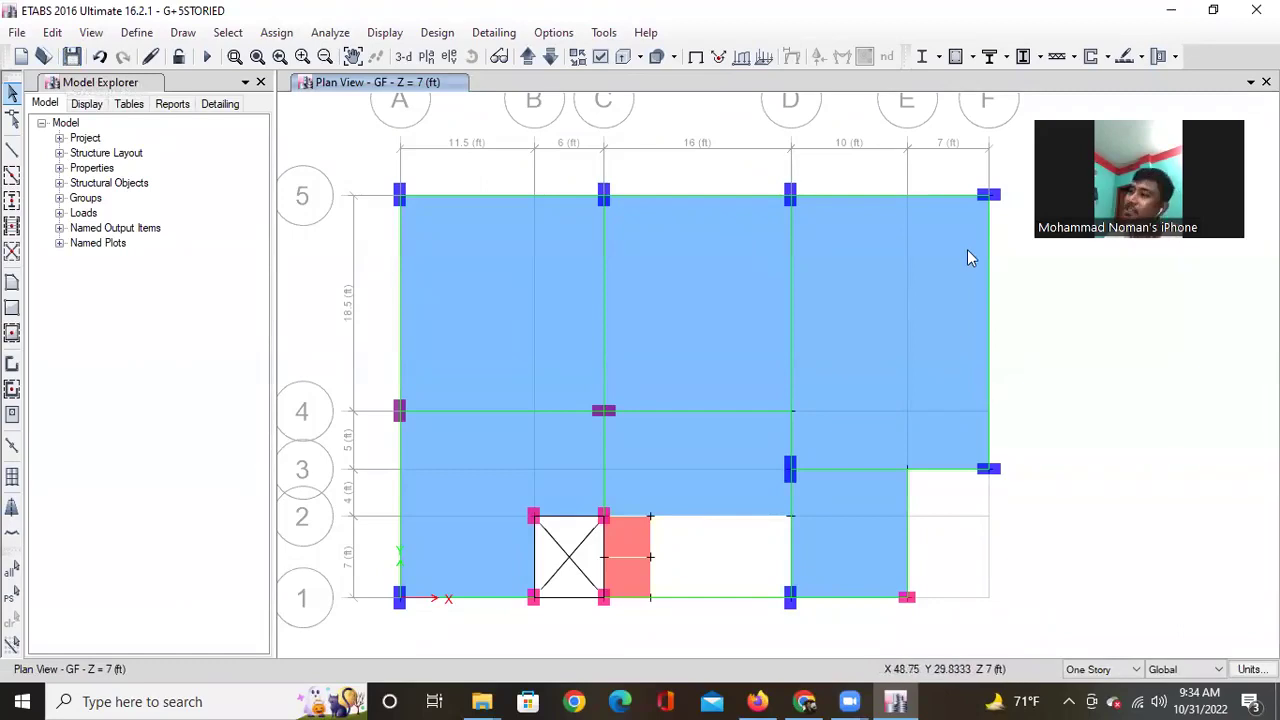
# Review the list of frame section properties defined in the model and close it without changes.
pyautogui.click(137, 32)
pyautogui.moveTo(200, 85)
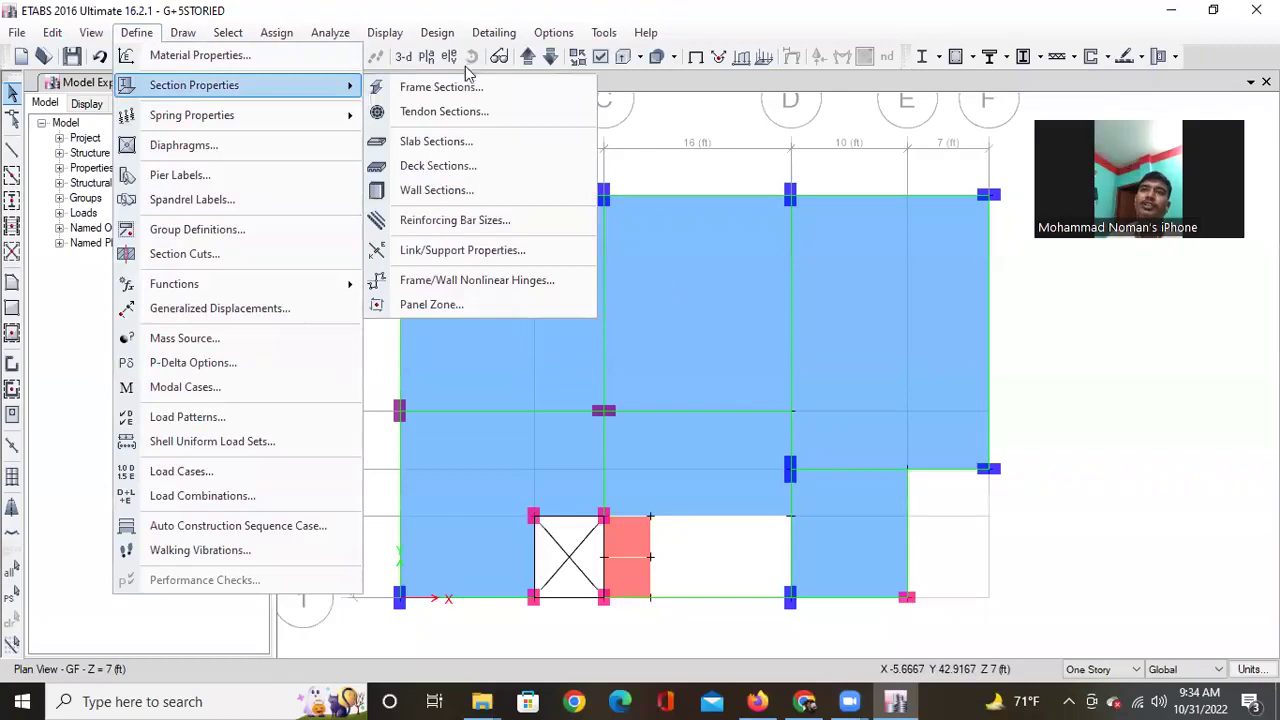
pyautogui.click(466, 90)
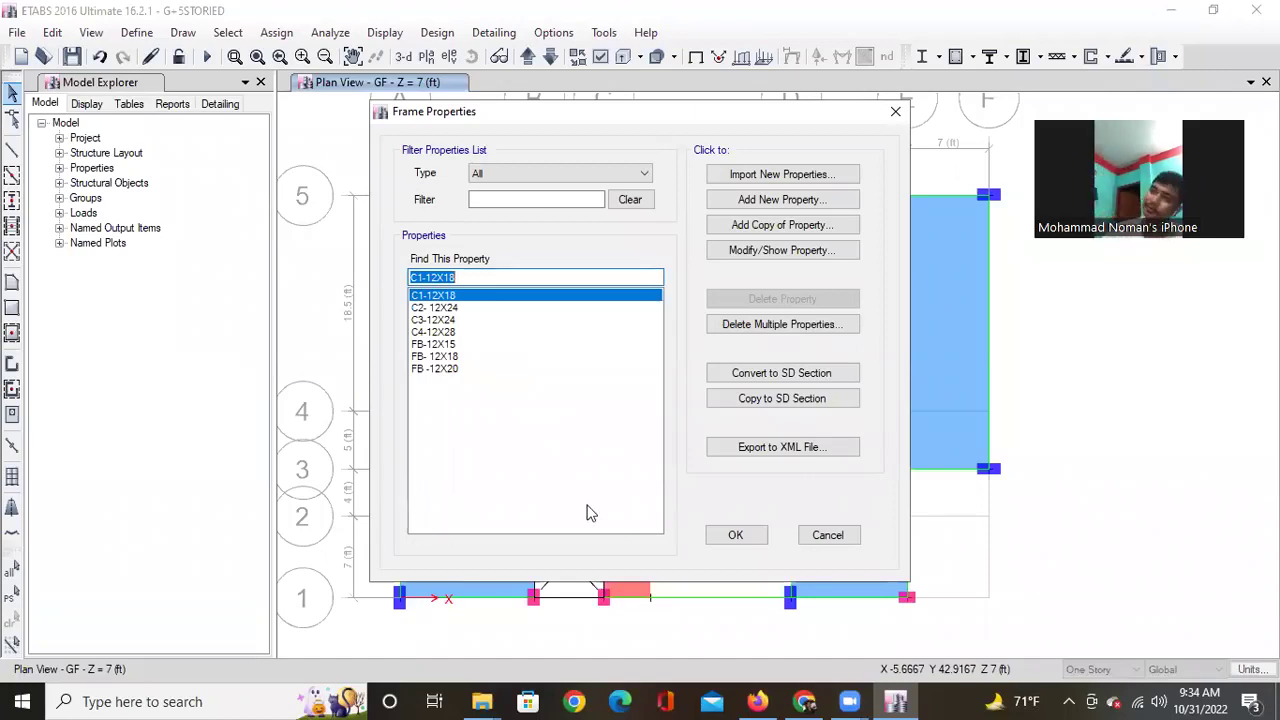
pyautogui.click(826, 535)
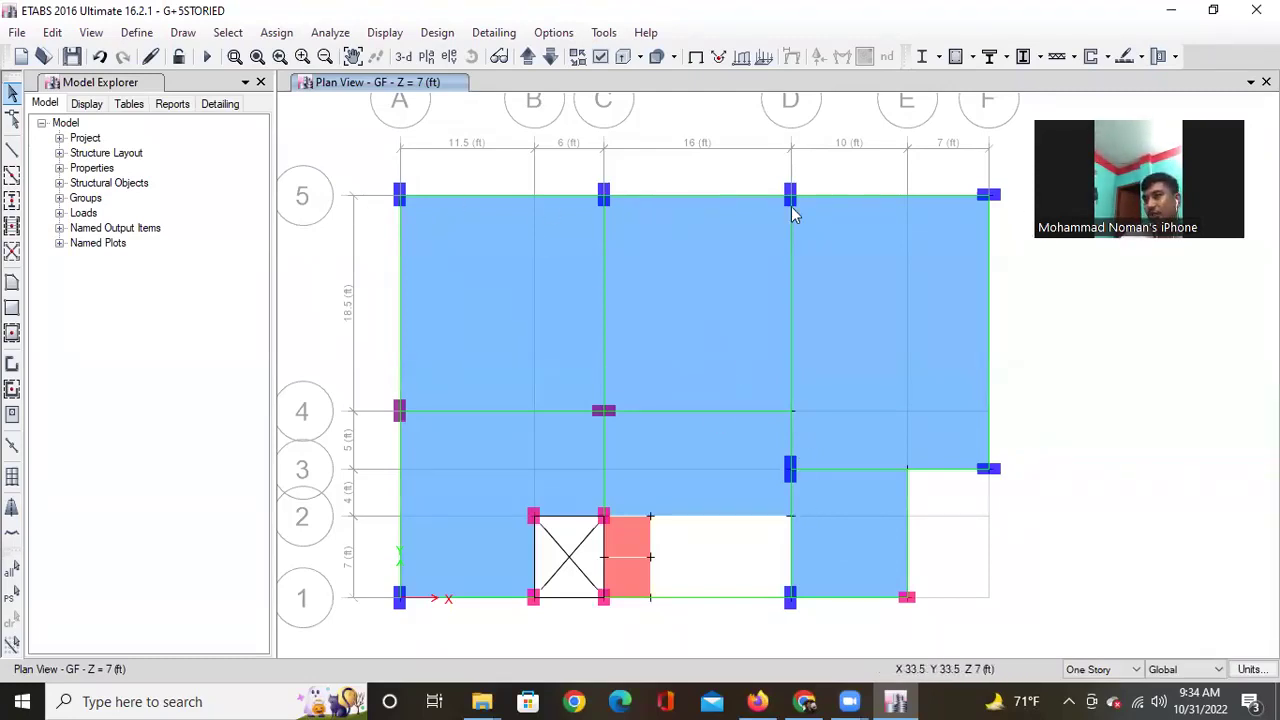
# In the 3-D view, save the model and run the model check with all checks, the trim/extend frames fix and joint story assignment enabled.
pyautogui.click(403, 56)
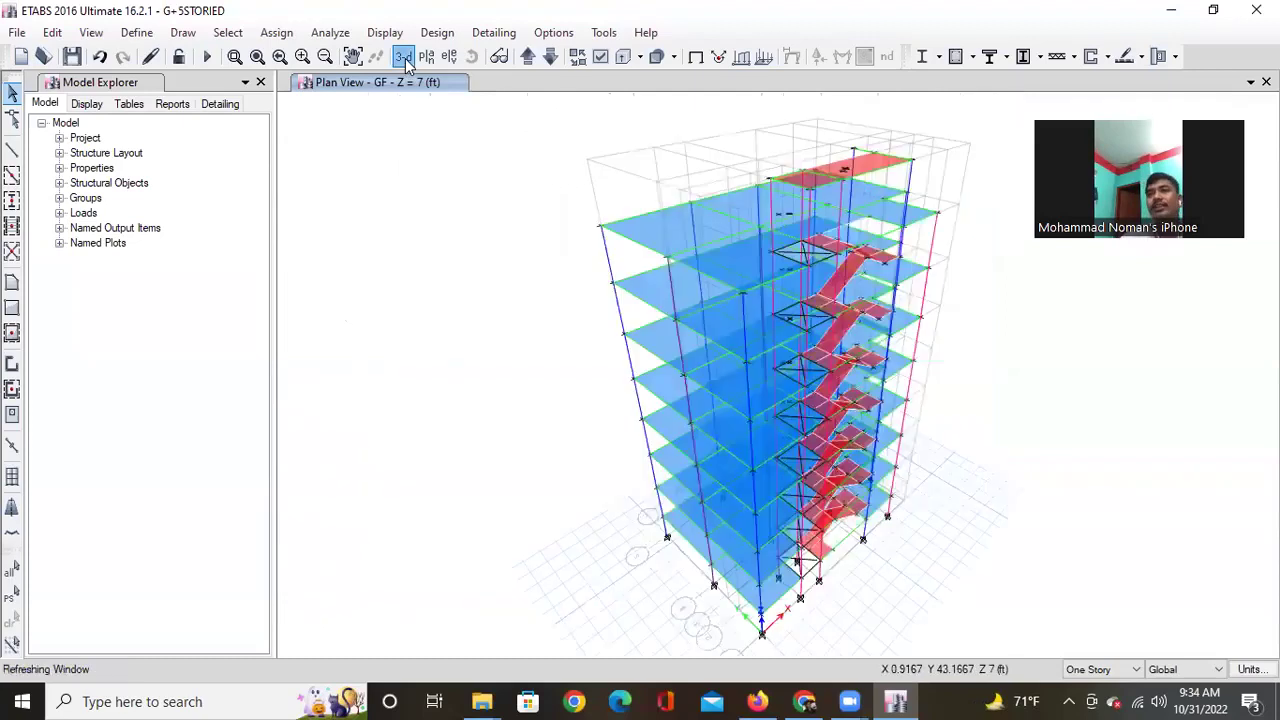
pyautogui.click(71, 56)
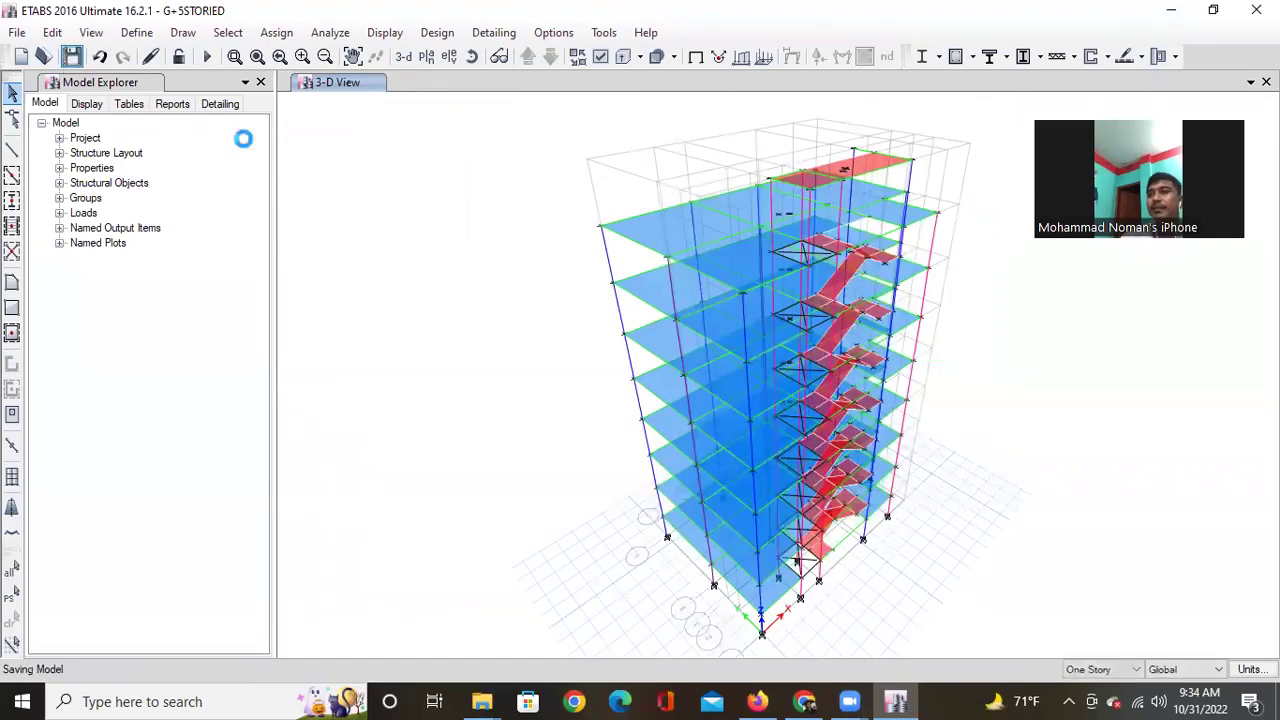
pyautogui.click(330, 33)
pyautogui.click(385, 52)
pyautogui.click(497, 510)
pyautogui.click(497, 487)
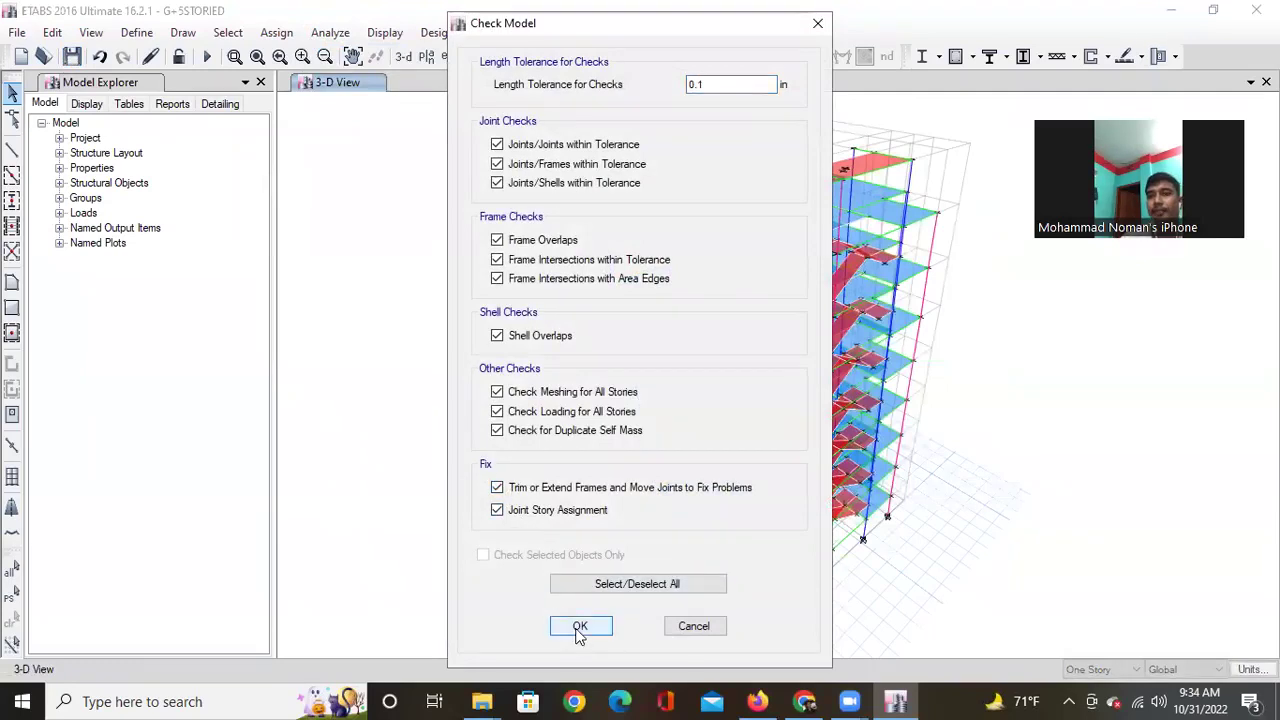
pyautogui.click(579, 628)
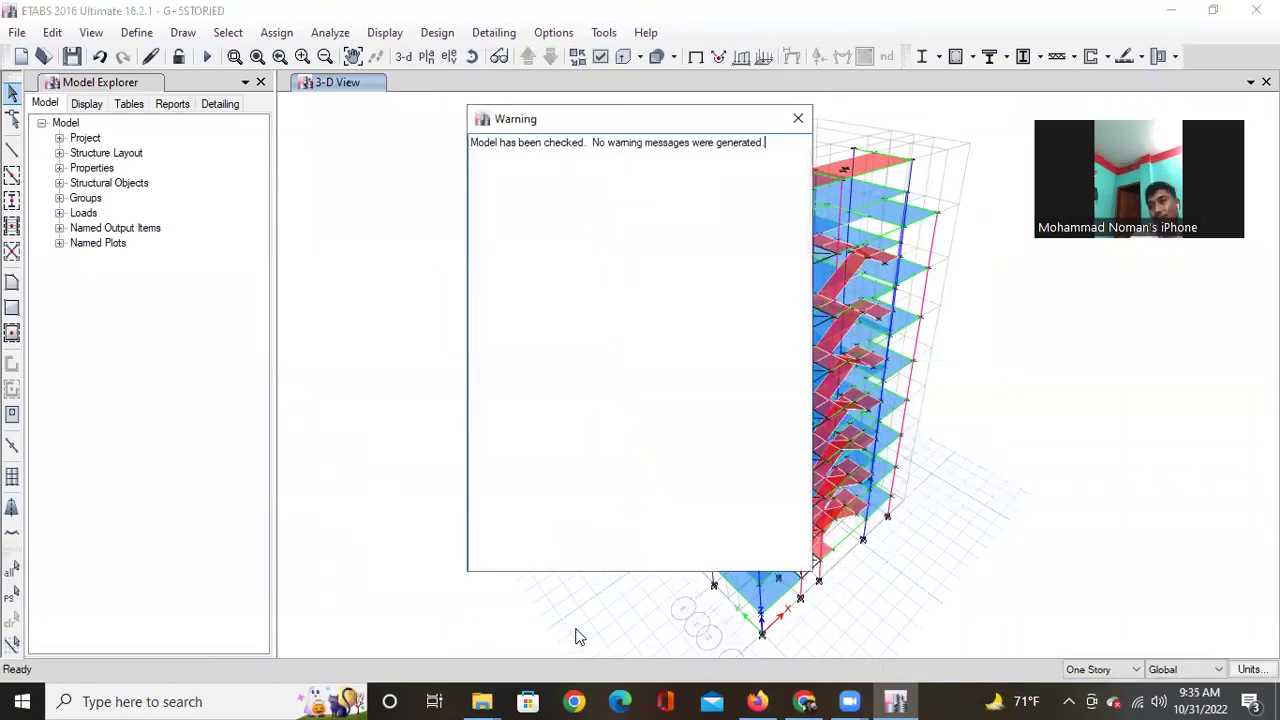
pyautogui.click(798, 118)
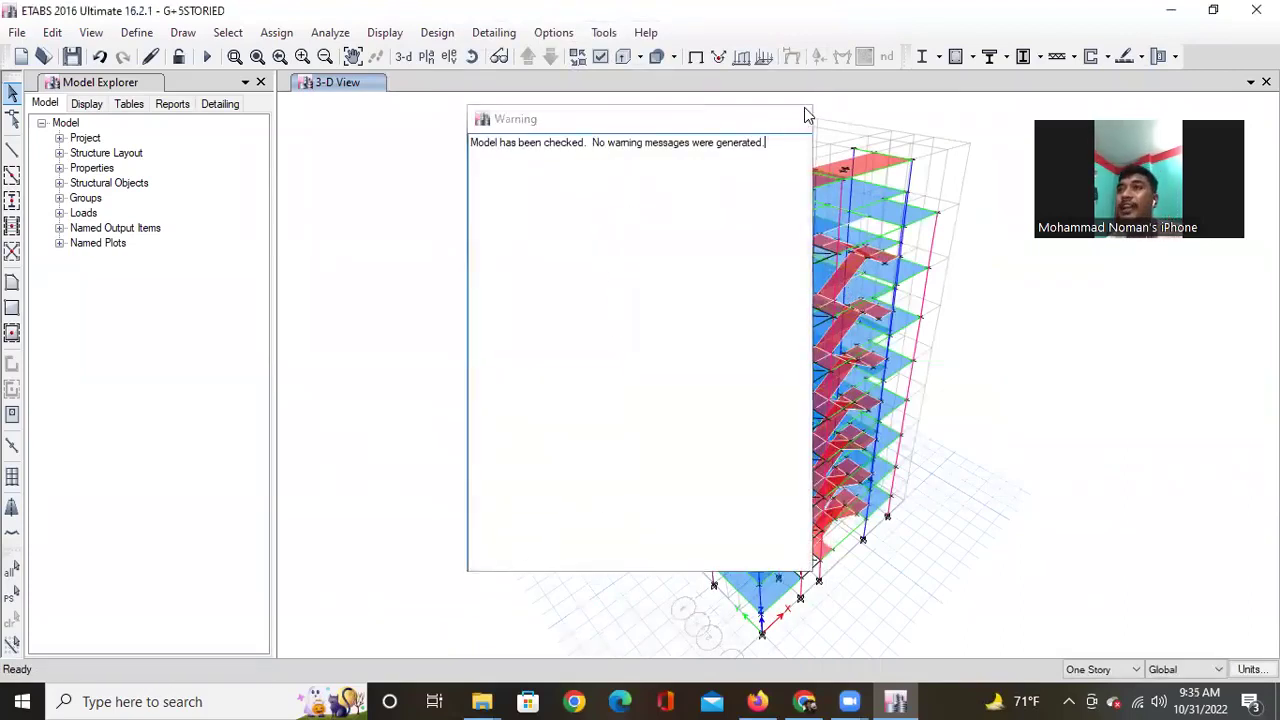
# Run the structural analysis of the building model.
pyautogui.moveTo(865, 561); pyautogui.dragTo(809, 549, button='middle')
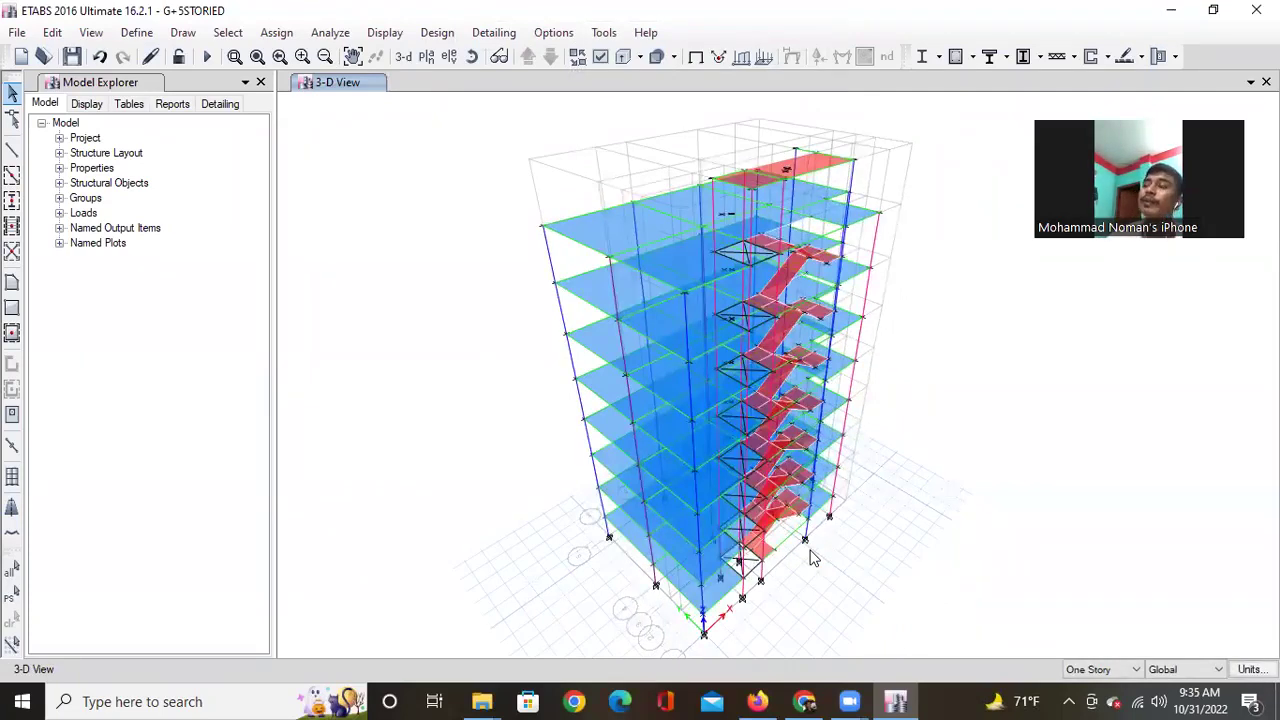
pyautogui.click(207, 56)
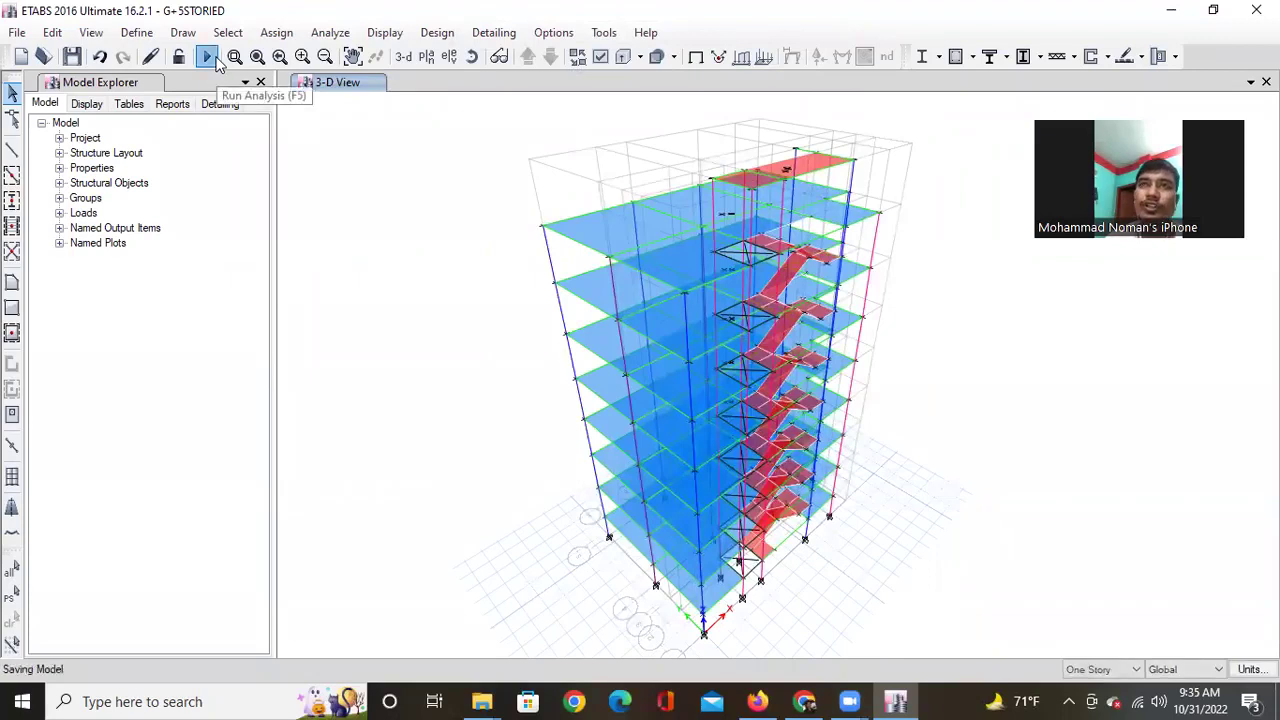